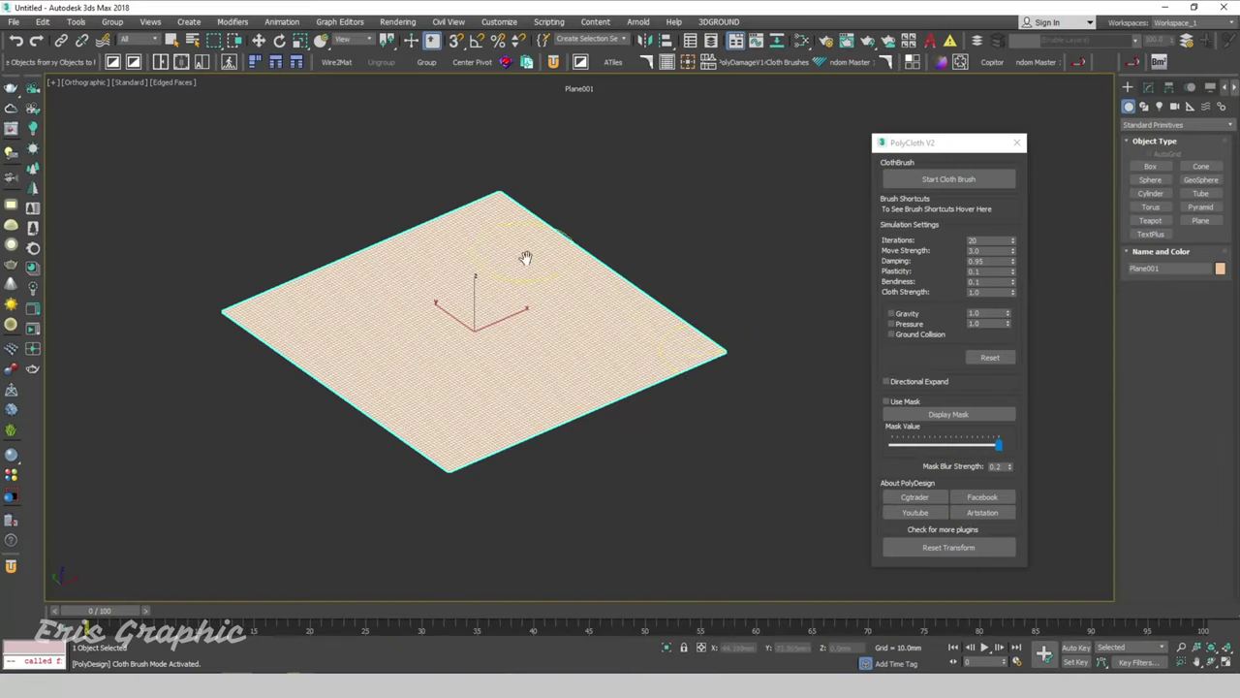
Step: Brush wrinkles into the red cloth preview from the perspective and top views
drag(525, 256, 410, 416)
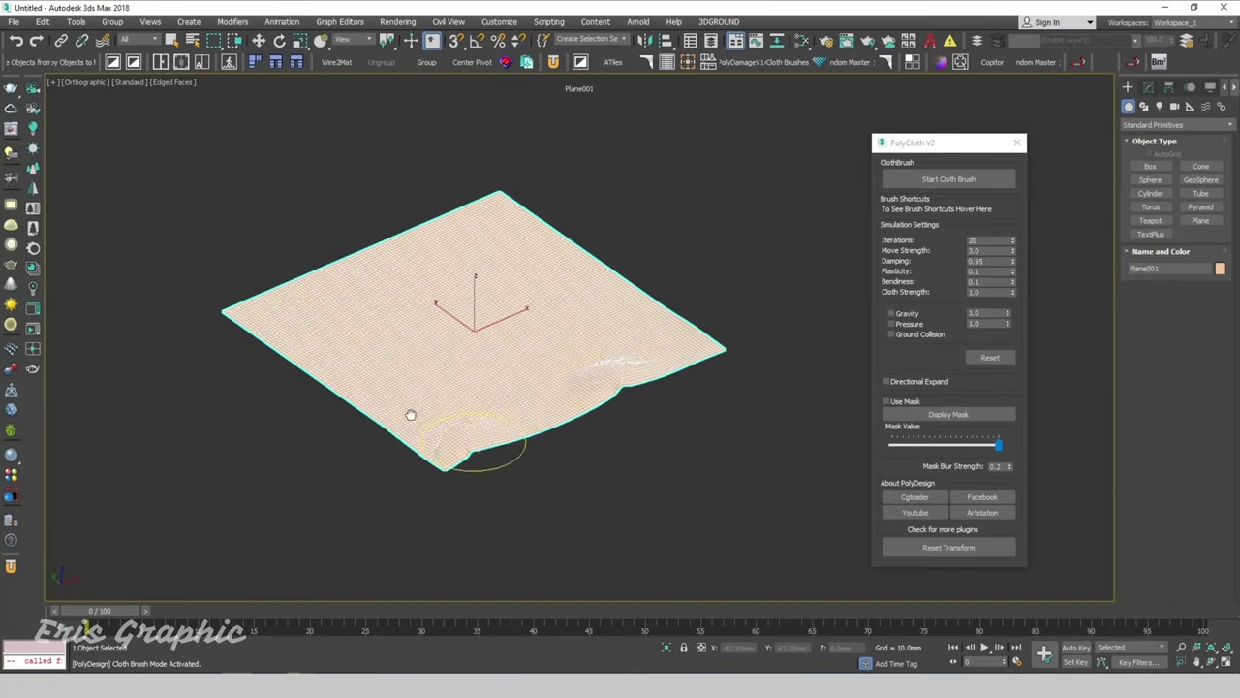
key(t)
mouse_move(748, 188)
mouse_down()
mouse_move(575, 263)
mouse_move(576, 221)
mouse_up()
alt+middle_drag(575, 221, 720, 416)
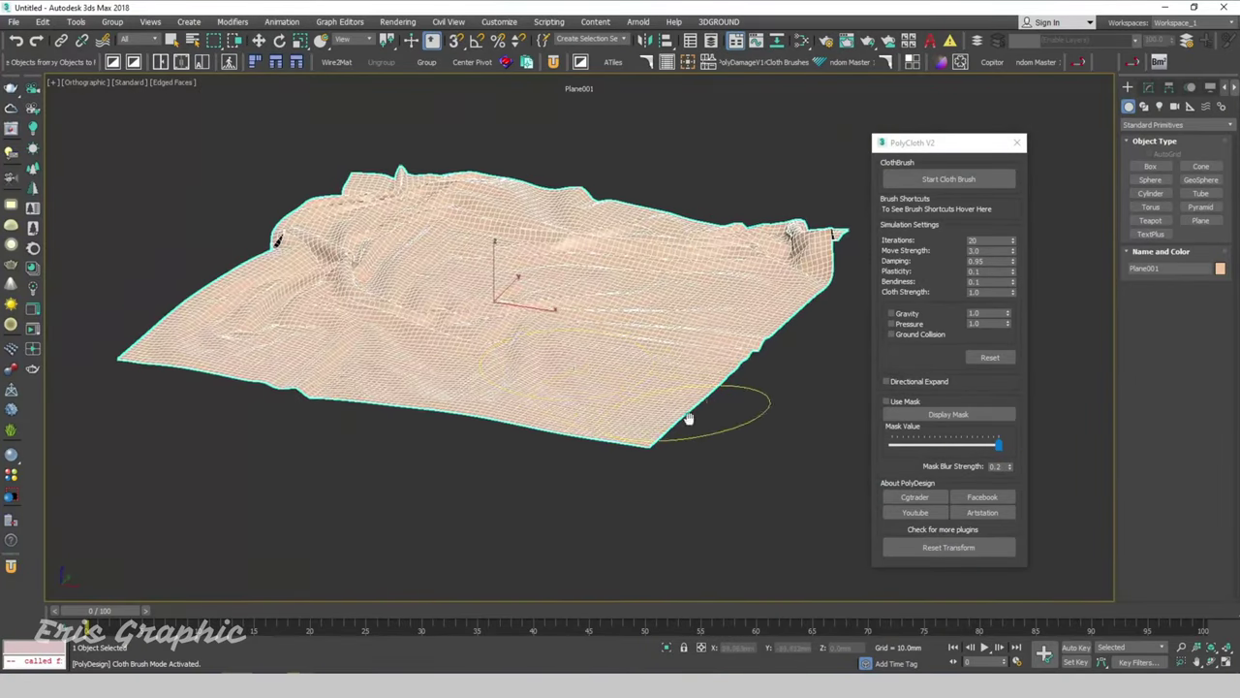
Step: Switch the viewport to clay shading, deselect the cloth and enable ground collision
click(155, 81)
click(194, 169)
click(768, 418)
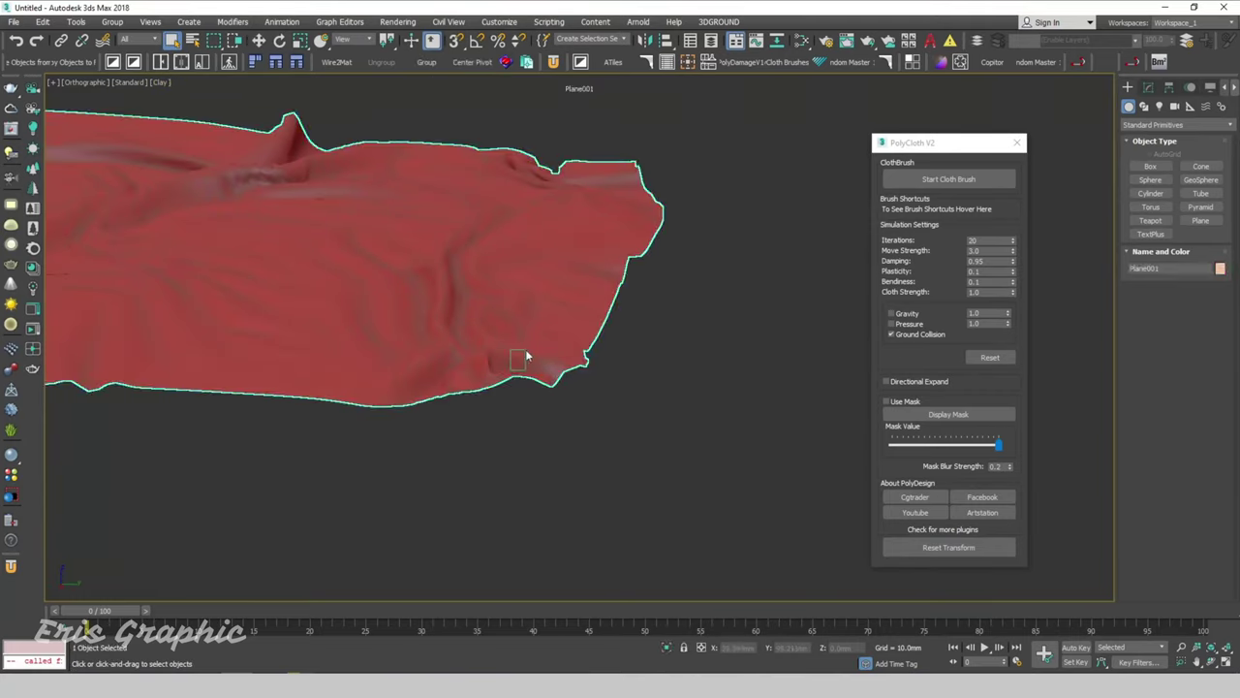
click(949, 179)
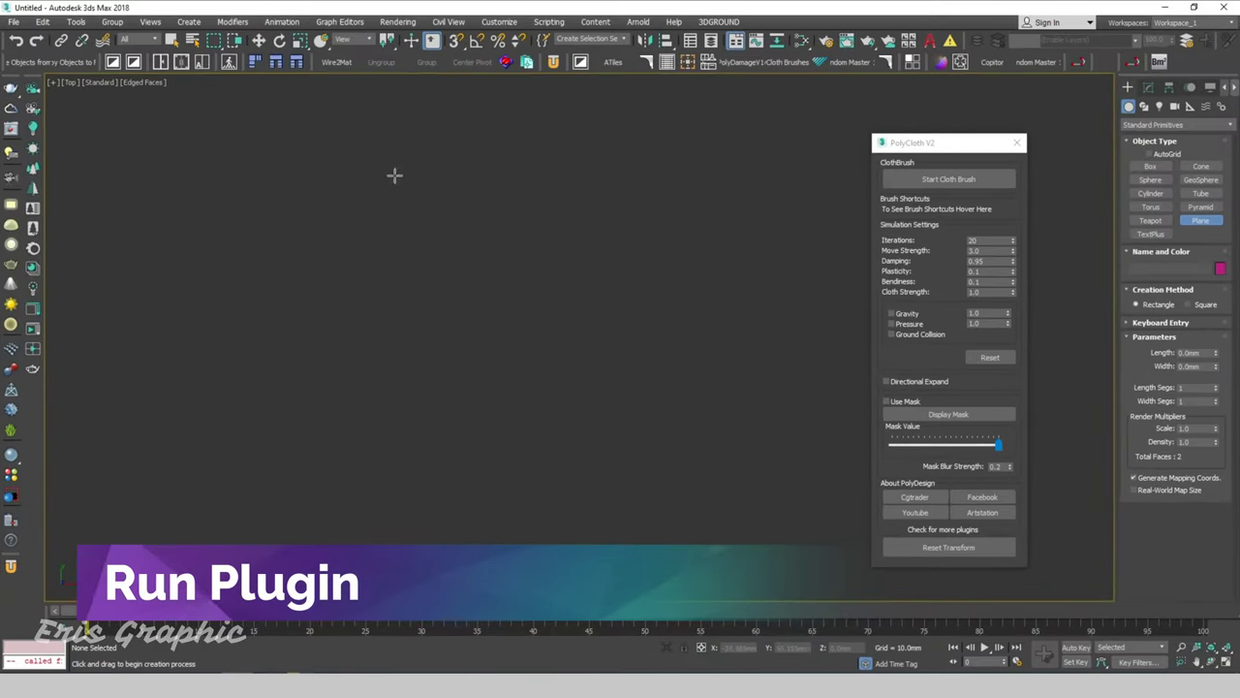
Step: Draw Plane001 in the Top view with 100 length and 100 width segments, viewed at an angle
drag(393, 171, 746, 538)
scroll(598, 384, down, 3)
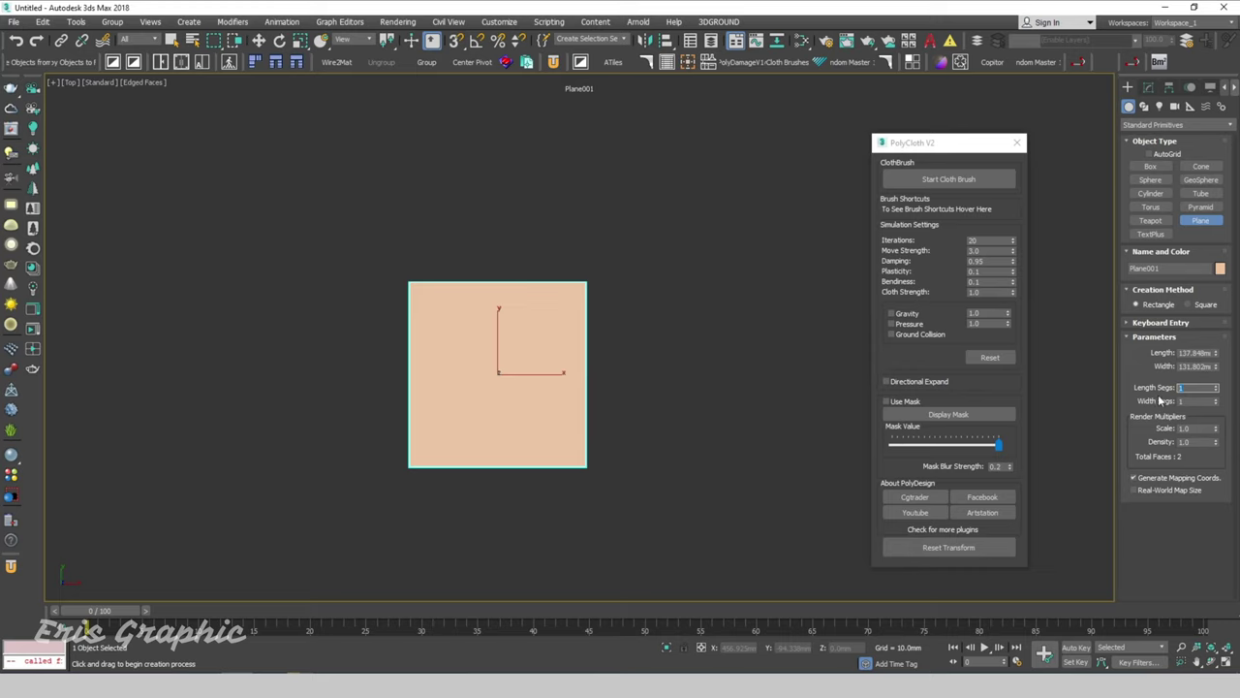
text(00)
key(Tab)
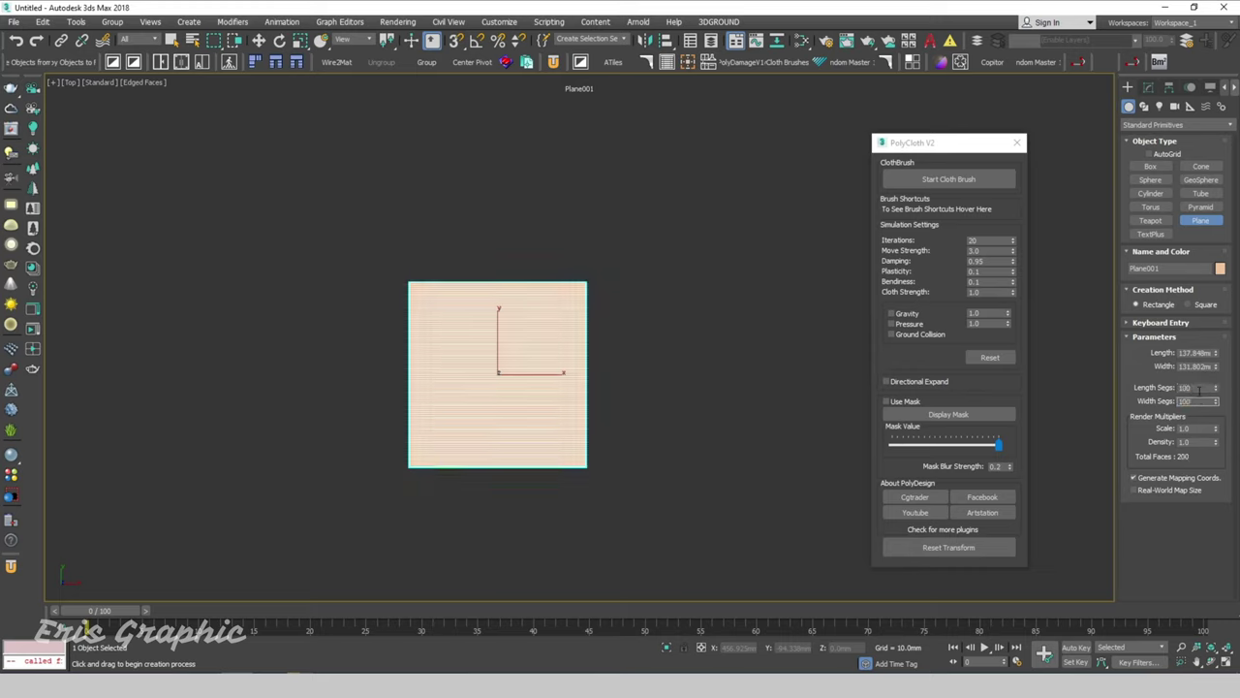
key(Return)
right_click(719, 269)
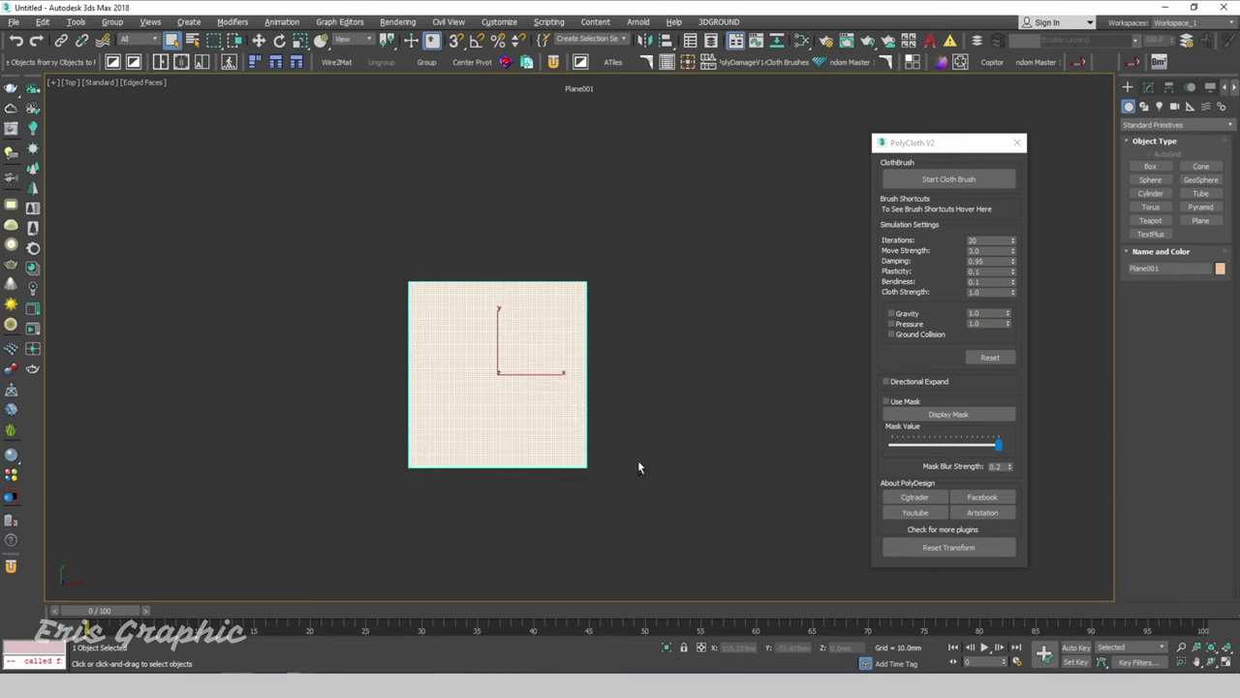
mouse_move(638, 467)
alt+middle_down()
mouse_move(681, 398)
mouse_move(550, 407)
mouse_move(686, 316)
mouse_move(545, 388)
mouse_move(615, 380)
alt+middle_up()
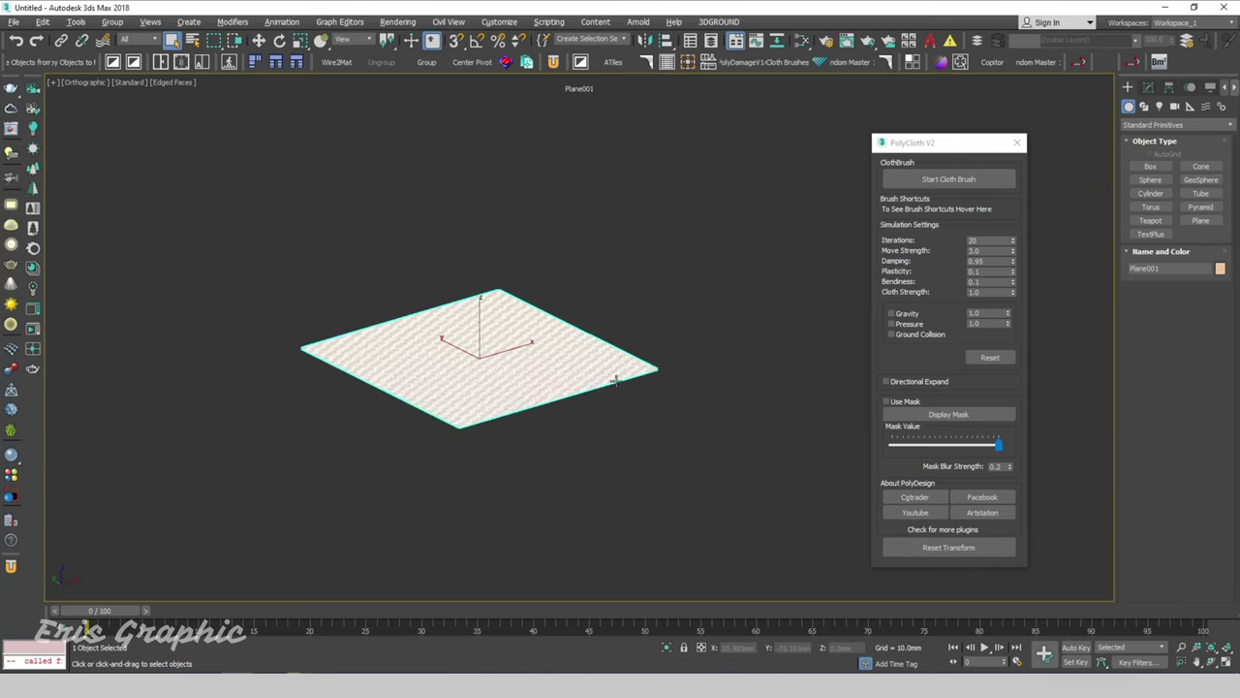
Step: Start the PolyCloth cloth brush, frame the plane closely and resize the brush circle
click(948, 180)
mouse_move(650, 315)
alt+middle_down()
mouse_move(650, 354)
mouse_move(728, 321)
alt+middle_up()
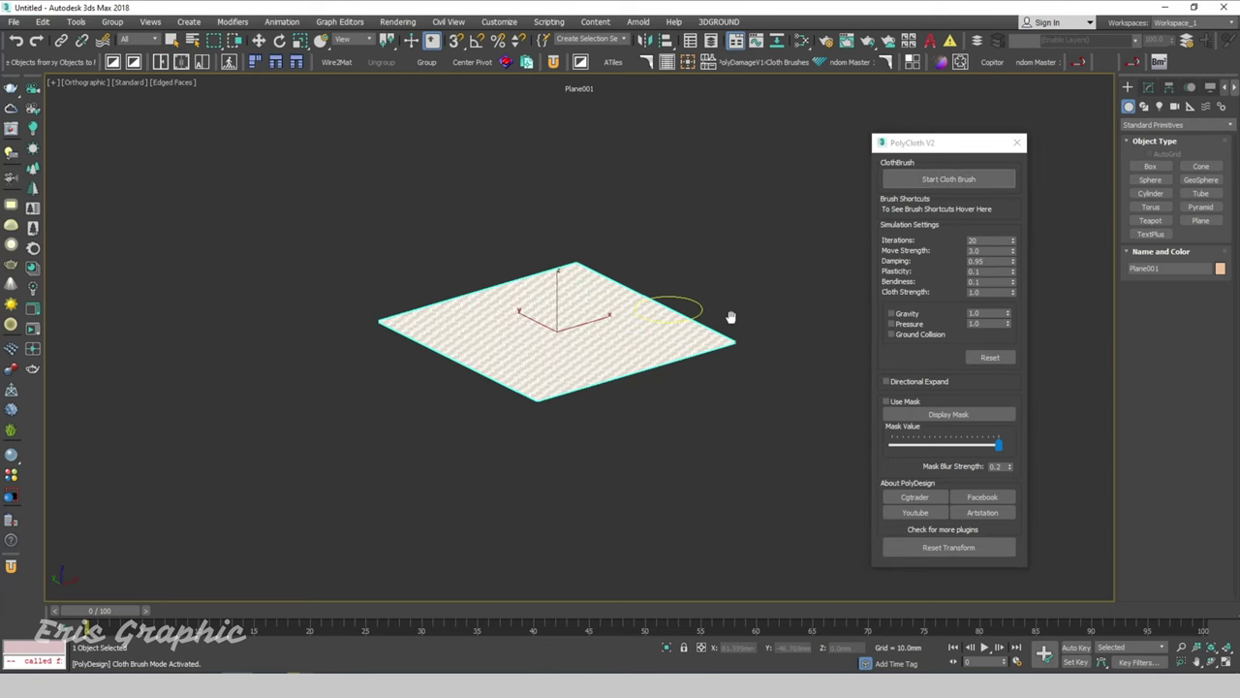
scroll(682, 361, up, 2)
middle_drag(698, 362, 668, 358)
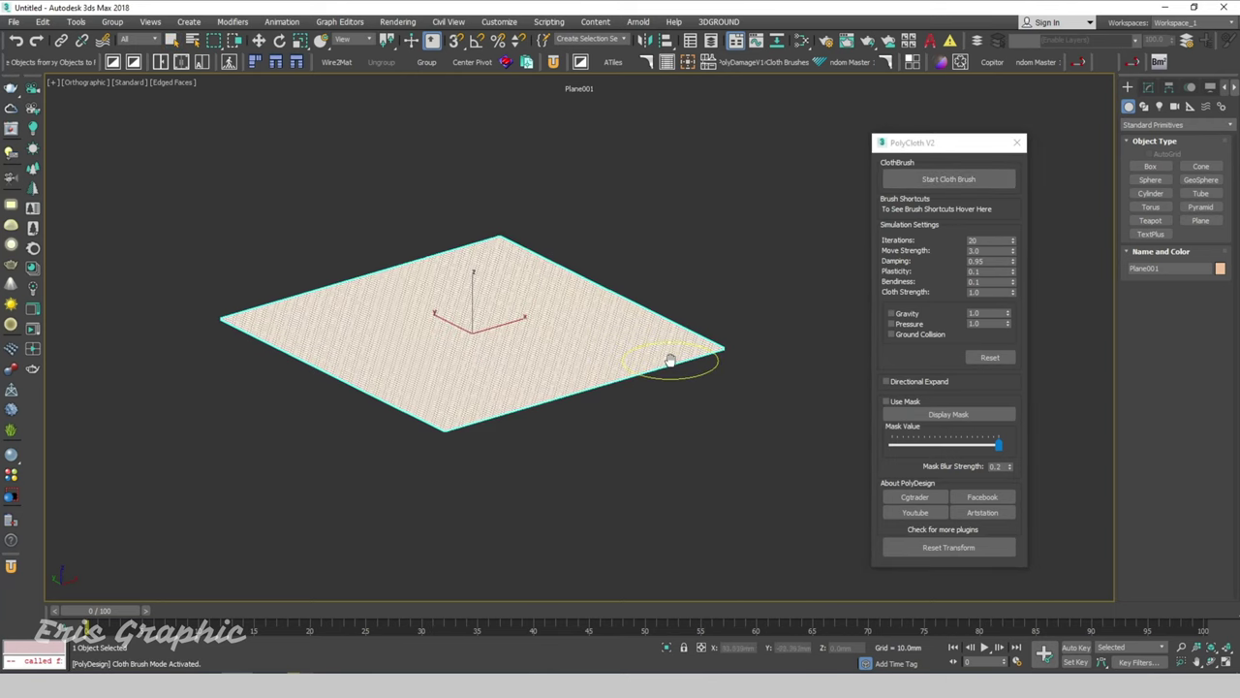
ctrl+shift+drag(662, 348, 681, 332)
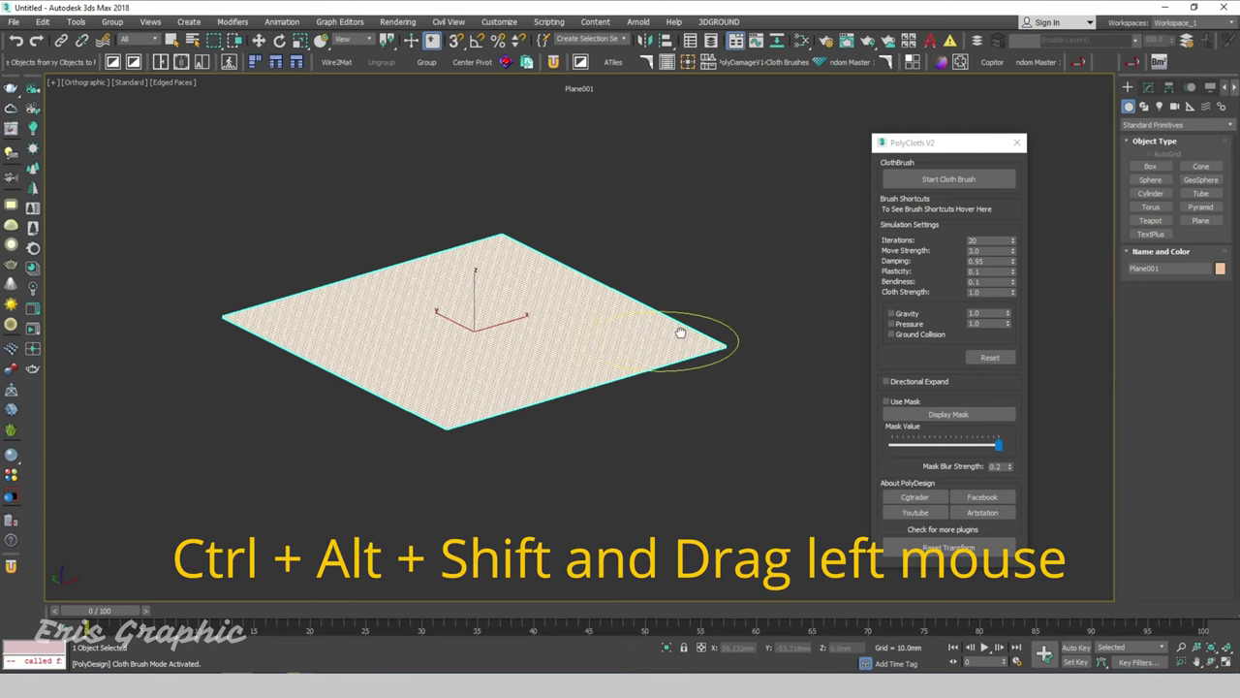
alt+middle_drag(727, 282, 728, 297)
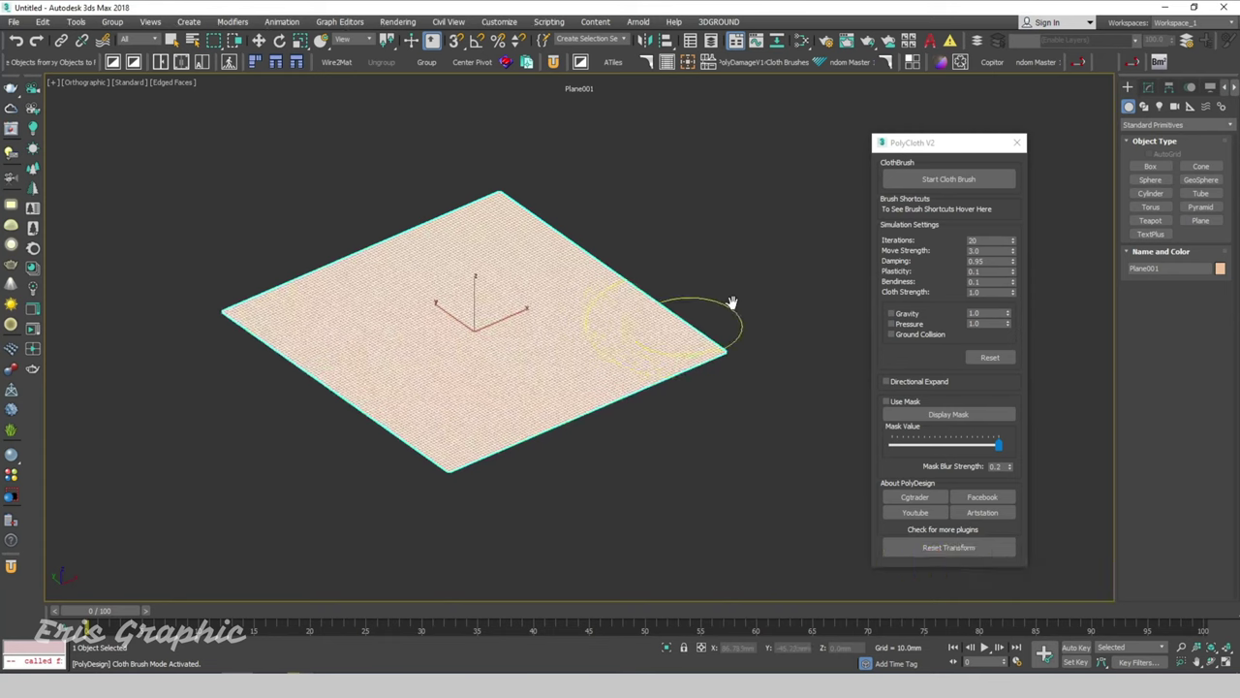
Step: Brush folds into the plane's near corner, right, front, left and top-left edges
click(949, 181)
drag(750, 361, 738, 339)
drag(613, 388, 597, 349)
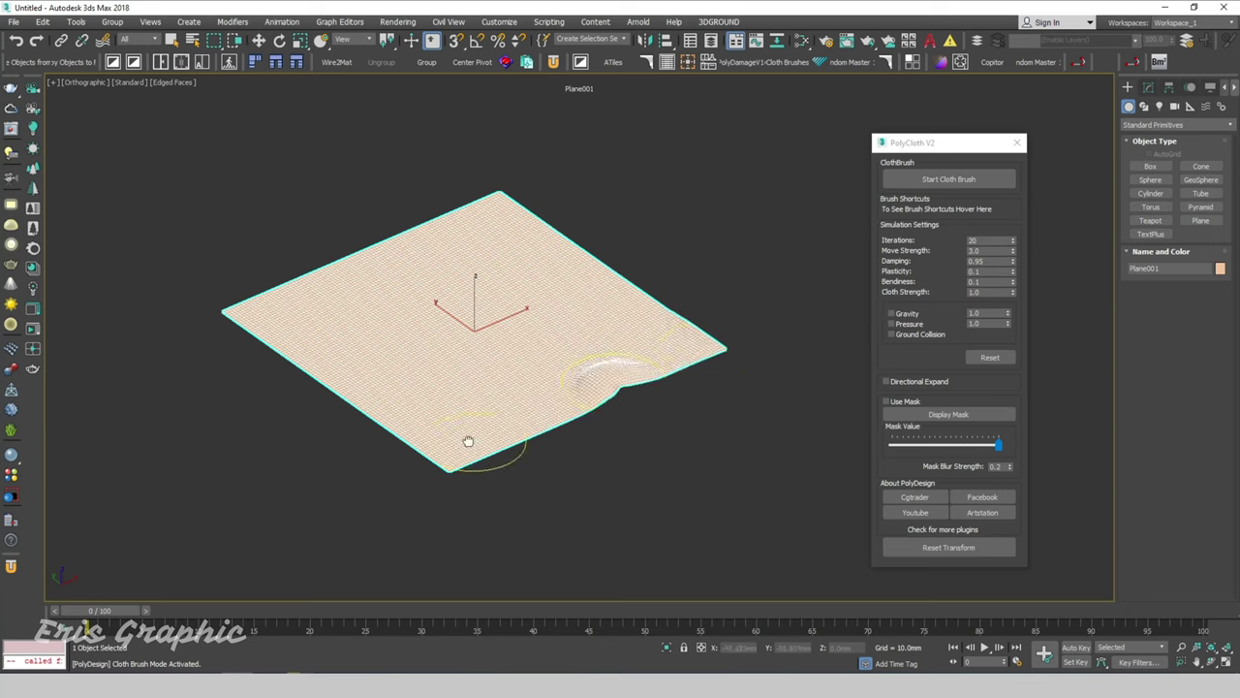
mouse_move(468, 441)
mouse_down()
mouse_move(397, 416)
mouse_move(323, 343)
mouse_up()
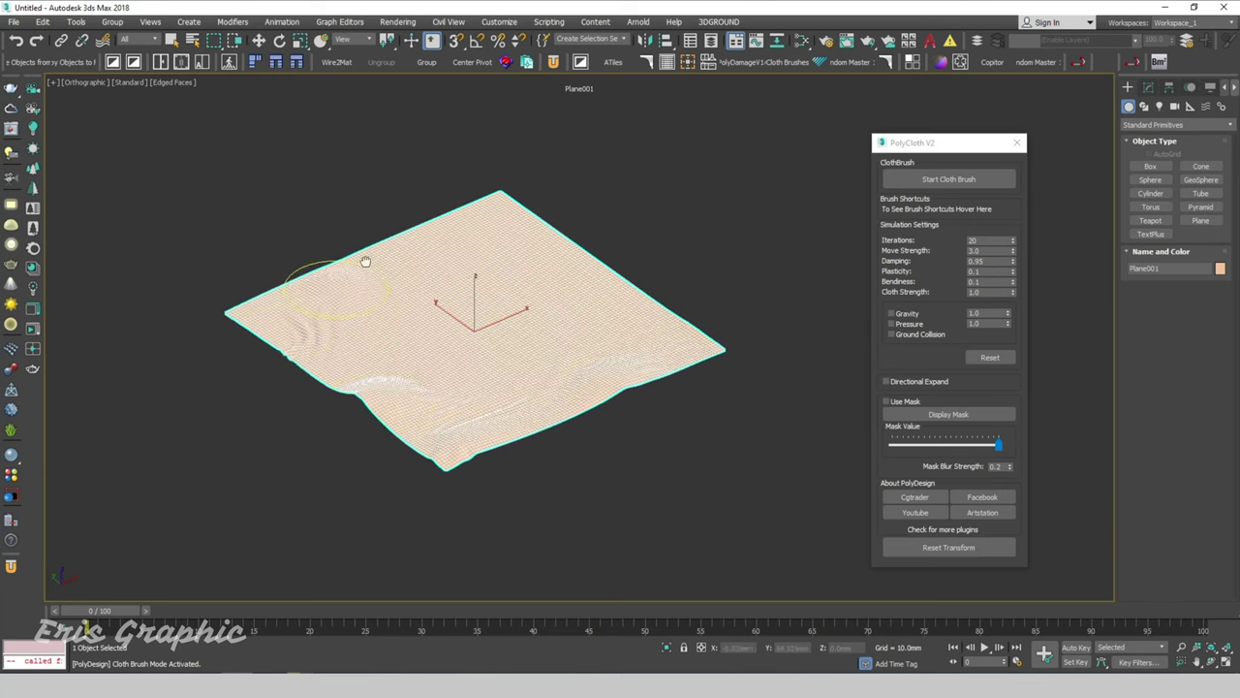
mouse_move(365, 261)
mouse_down()
mouse_move(420, 229)
mouse_move(479, 237)
mouse_up()
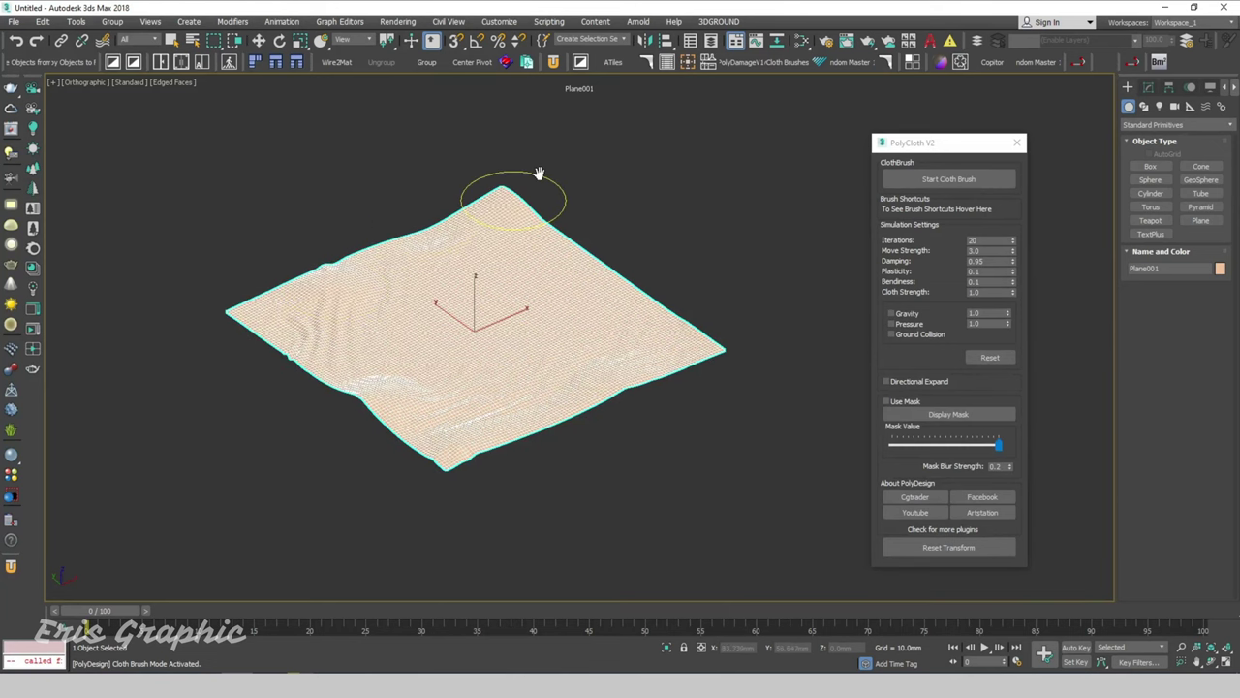
Step: In Top view, wrinkle both top corners, the middle, lower-left and left edge of the cloth
key(t)
mouse_move(419, 169)
mouse_down()
mouse_move(387, 166)
mouse_move(397, 170)
mouse_up()
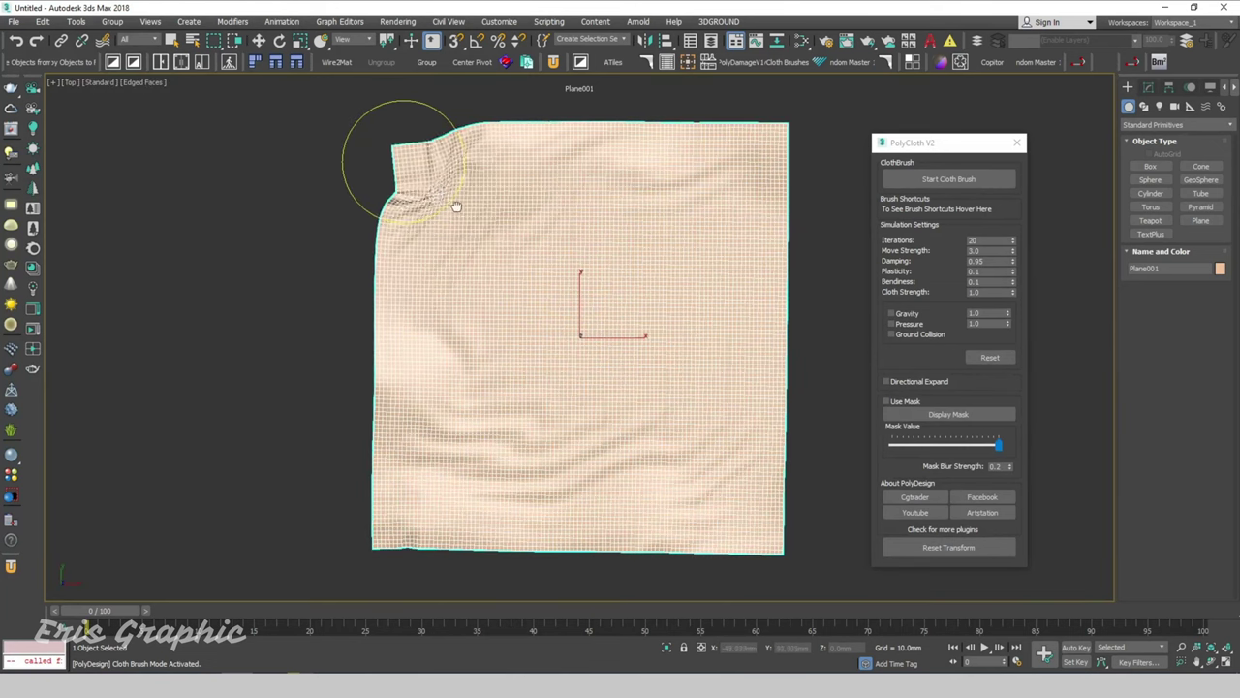
mouse_move(781, 188)
mouse_down()
mouse_move(731, 194)
mouse_move(659, 146)
mouse_move(573, 188)
mouse_move(477, 271)
mouse_up()
drag(626, 404, 568, 296)
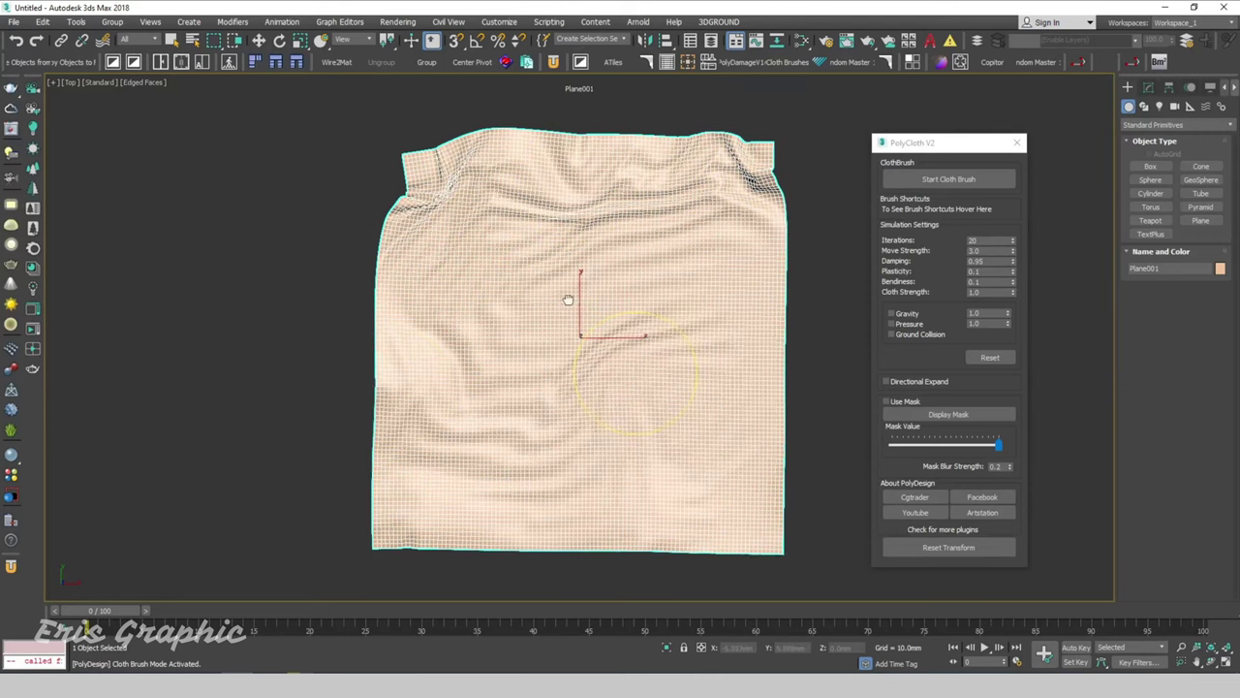
drag(504, 333, 527, 270)
mouse_move(485, 416)
mouse_down()
mouse_move(373, 318)
mouse_move(407, 329)
mouse_up()
mouse_move(737, 512)
alt+middle_down()
mouse_move(687, 407)
mouse_move(692, 437)
mouse_move(709, 424)
alt+middle_up()
scroll(706, 431, up, 3)
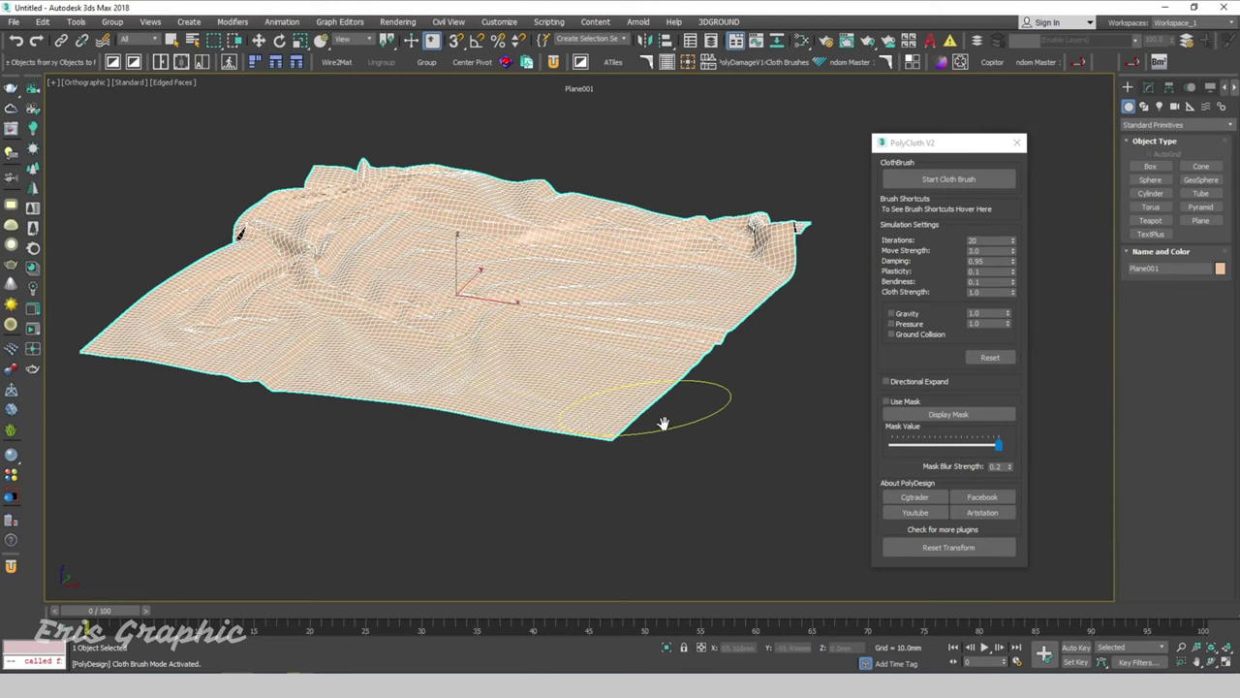
Step: Show the cloth in clay shading with Edged Faces turned off
click(174, 83)
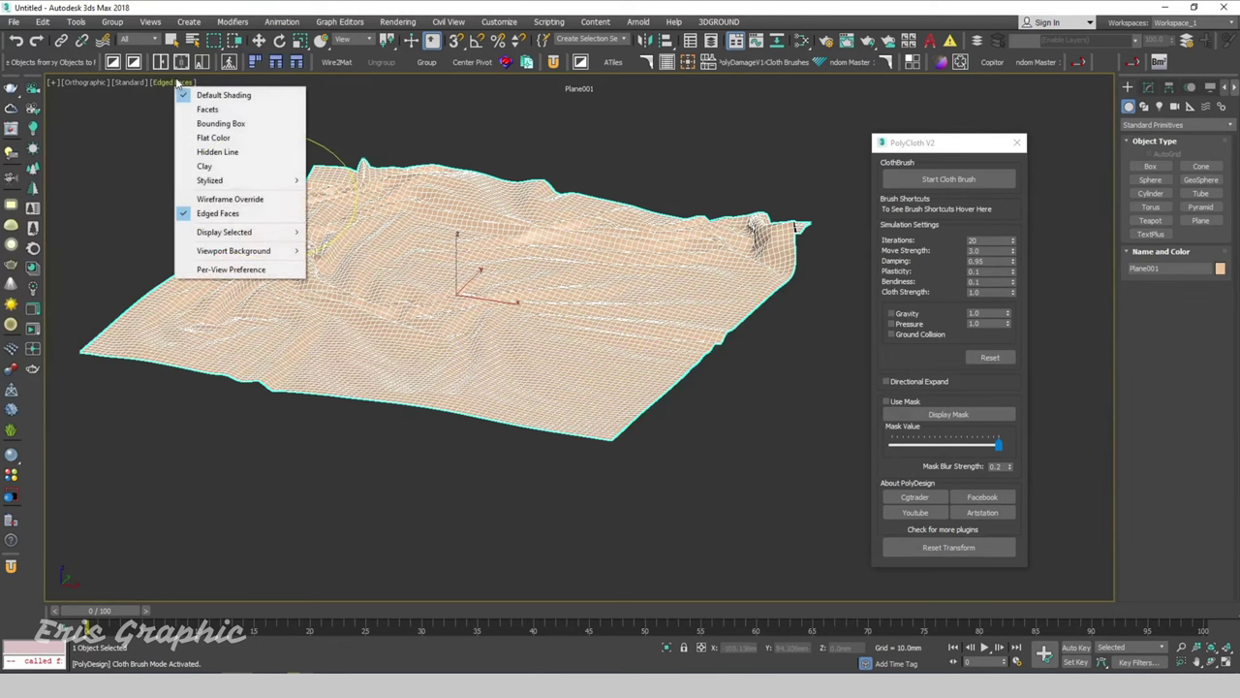
click(224, 172)
click(598, 170)
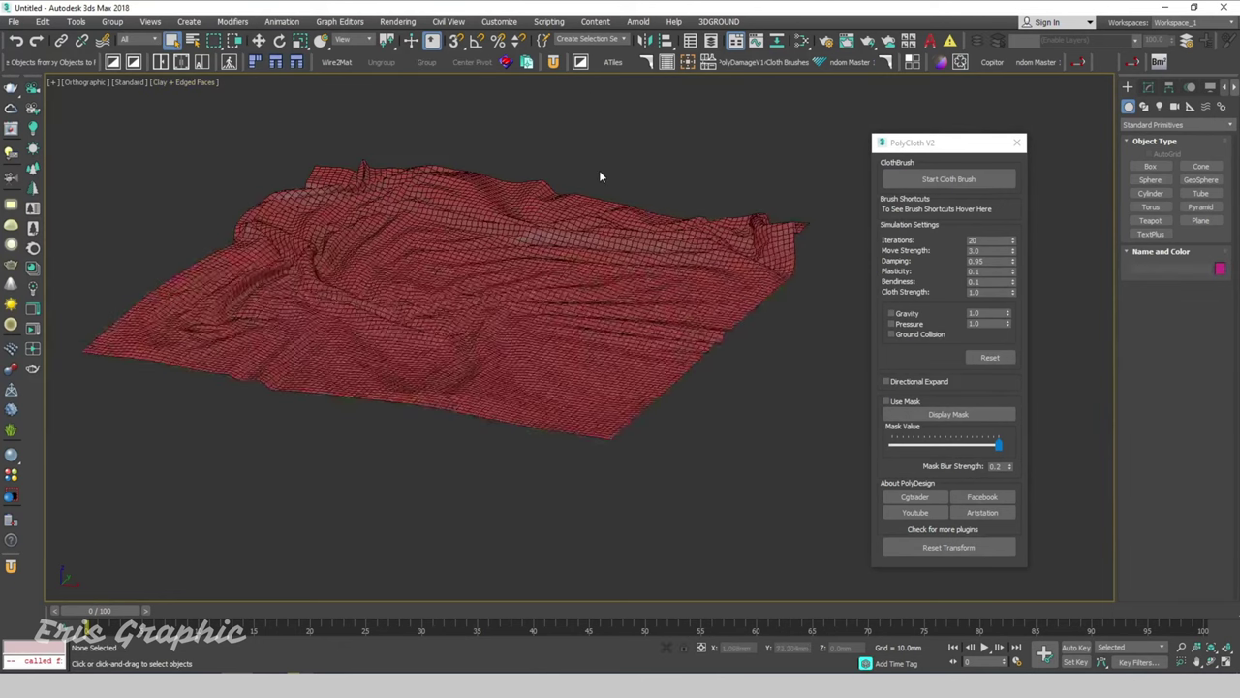
key(F4)
scroll(689, 390, up, 3)
mouse_move(598, 170)
alt+middle_down()
mouse_move(689, 390)
mouse_move(657, 368)
mouse_move(725, 420)
mouse_move(747, 465)
mouse_move(790, 378)
alt+middle_up()
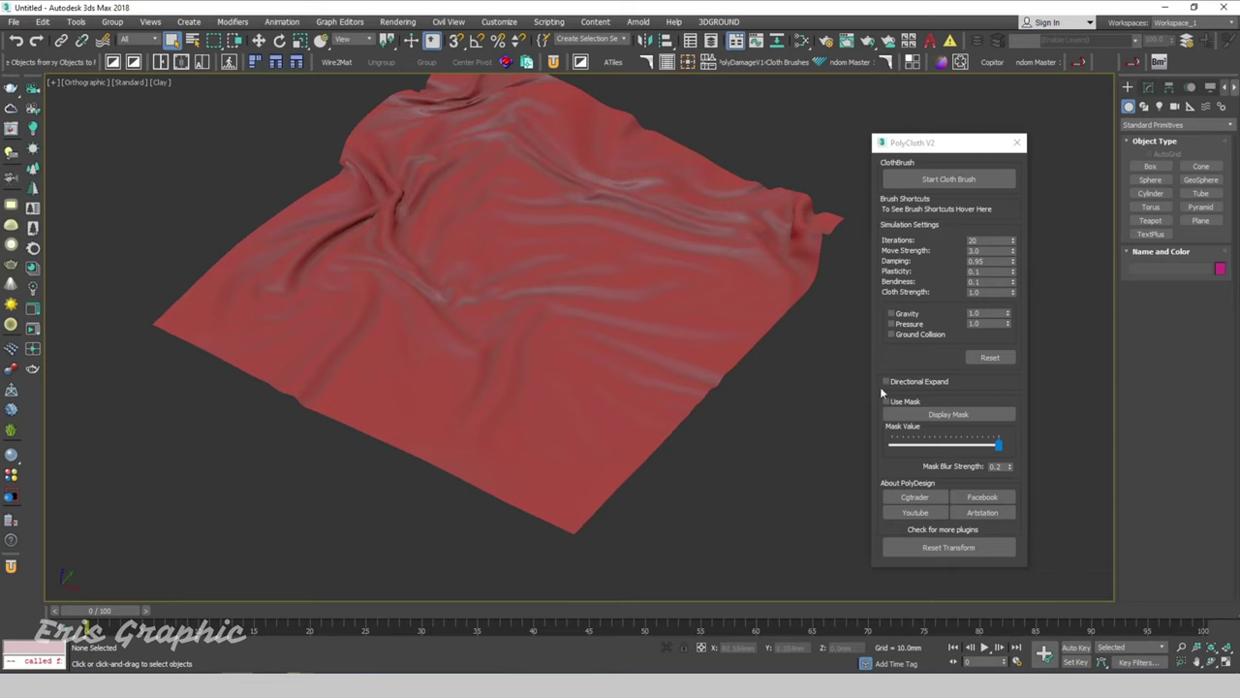
Step: Frame the cloth in a low side view, dismiss the select-one-object warning and select the cloth
mouse_move(712, 445)
alt+middle_down()
mouse_move(627, 392)
mouse_move(313, 335)
alt+middle_up()
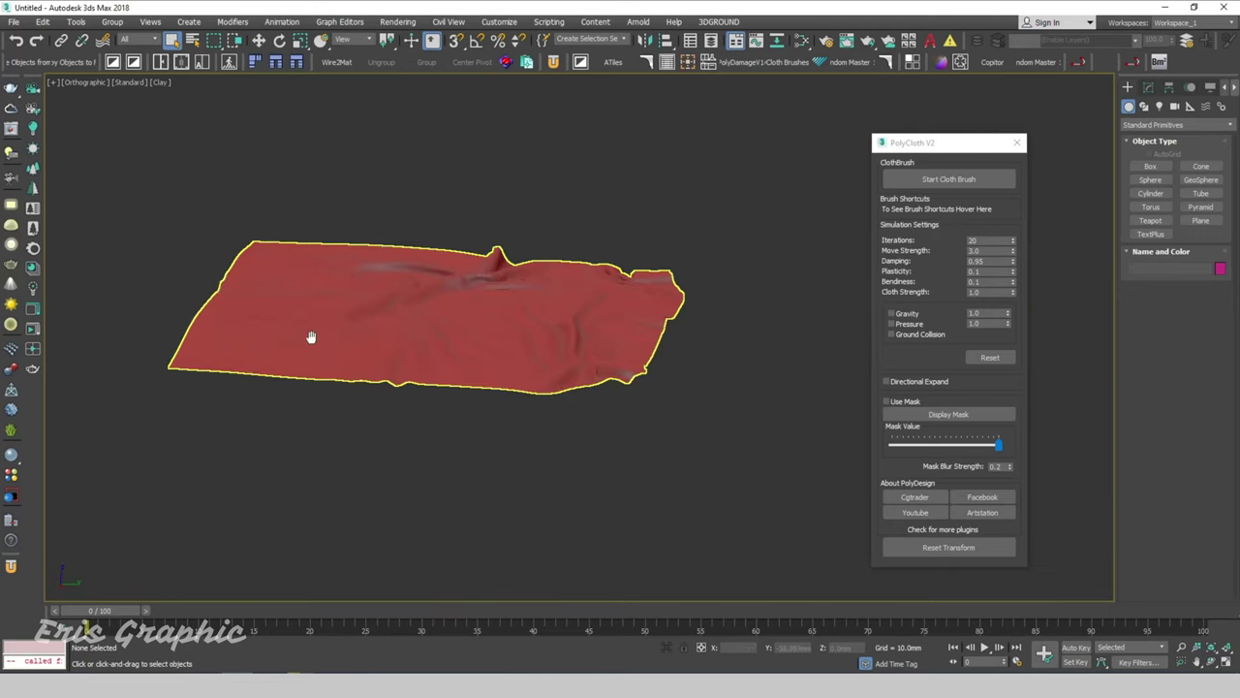
scroll(313, 335, up, 5)
alt+middle_drag(654, 391, 890, 351)
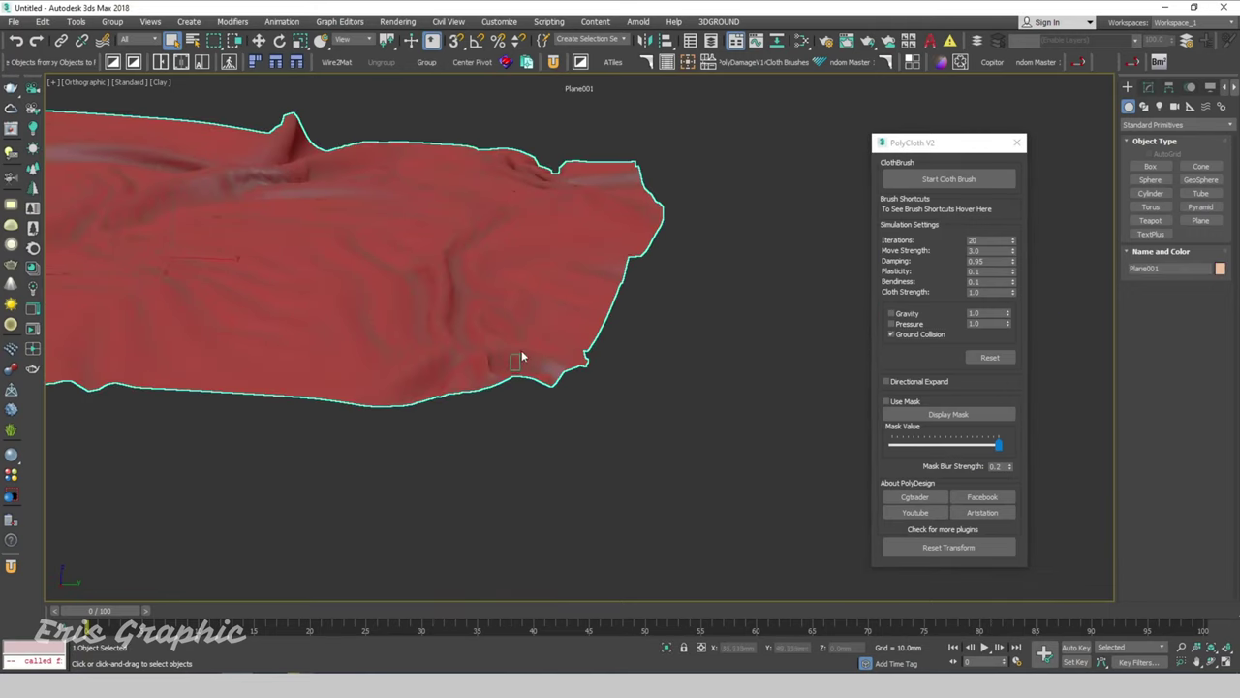
click(918, 182)
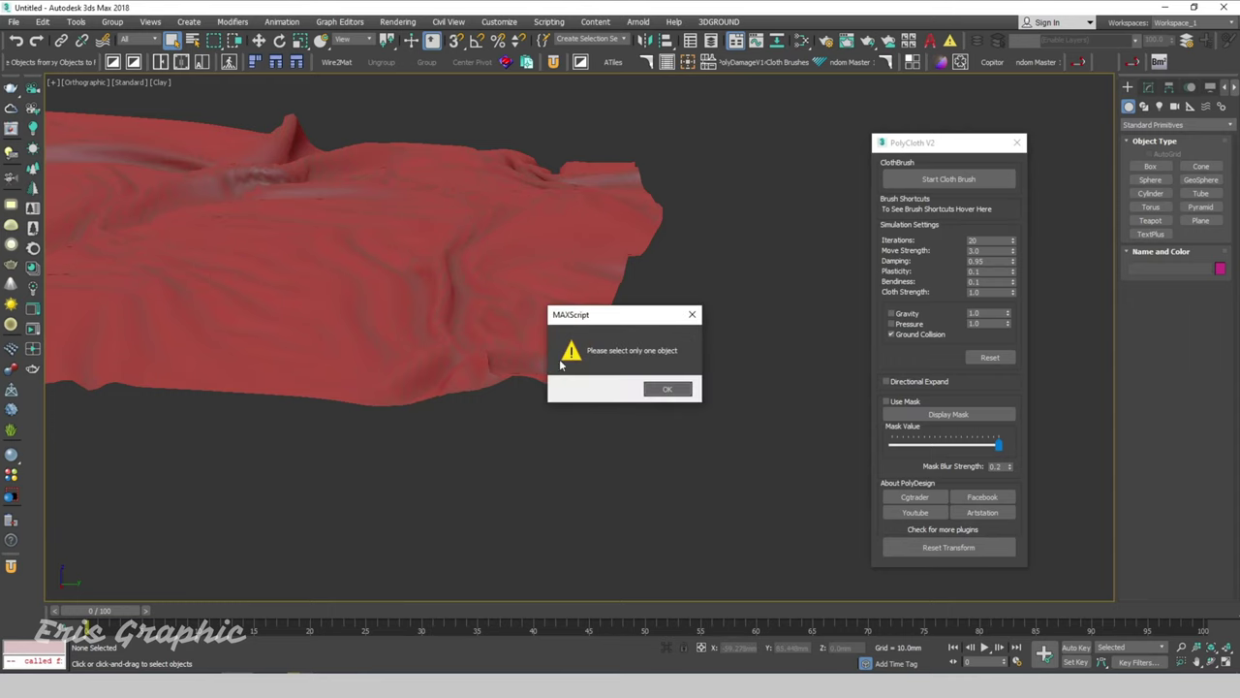
click(667, 390)
click(556, 304)
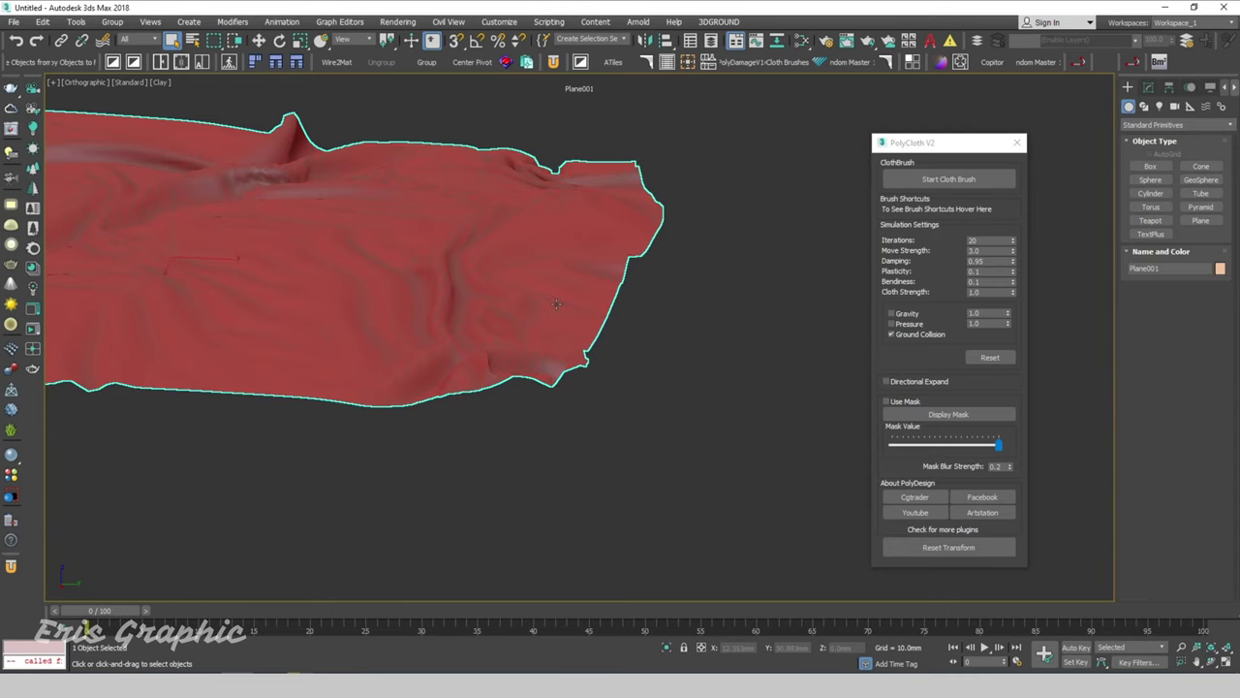
Step: Brush the cloth's lower-right corner and edge once more, toggling Edged Faces on and off
click(948, 180)
mouse_move(548, 370)
mouse_down()
mouse_move(553, 358)
mouse_move(556, 435)
mouse_move(550, 322)
mouse_move(523, 355)
mouse_move(476, 371)
mouse_move(581, 368)
mouse_up()
mouse_move(581, 368)
alt+middle_down()
mouse_move(567, 361)
mouse_move(581, 387)
mouse_move(554, 360)
mouse_move(430, 346)
alt+middle_up()
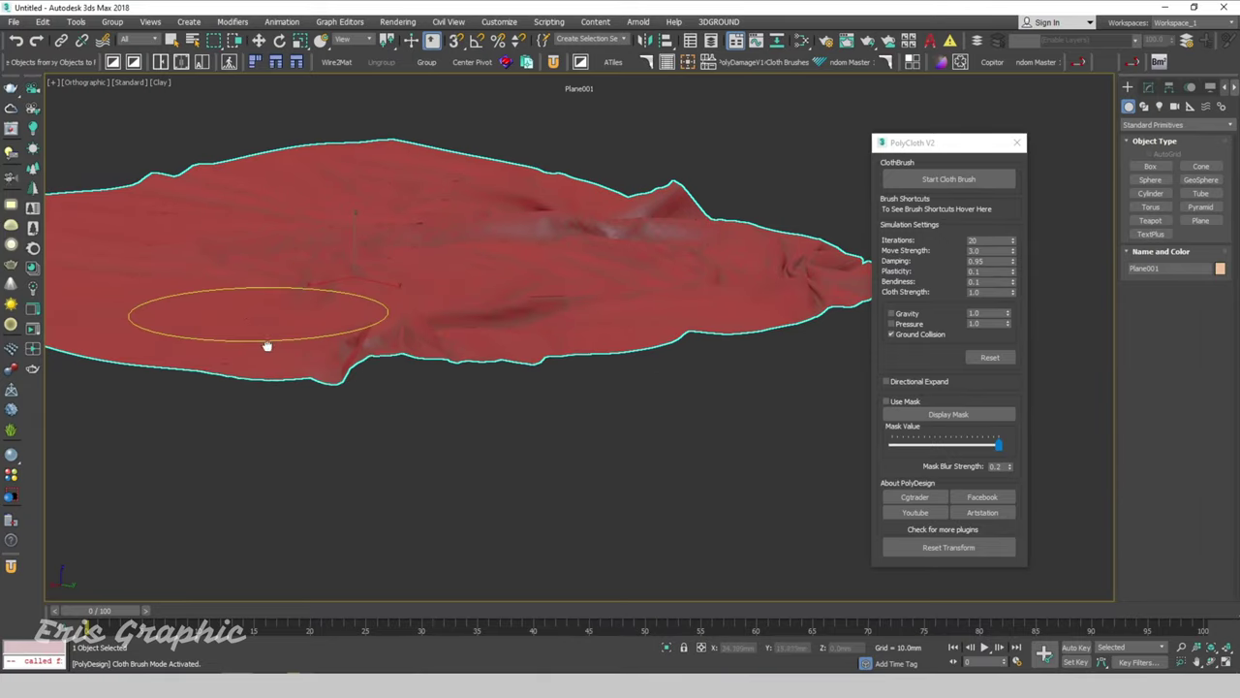
mouse_move(503, 300)
alt+middle_down()
mouse_move(575, 333)
mouse_move(610, 416)
mouse_move(587, 365)
mouse_move(698, 425)
mouse_move(743, 416)
alt+middle_up()
key(F4)
scroll(562, 332, down, 3)
key(F4)
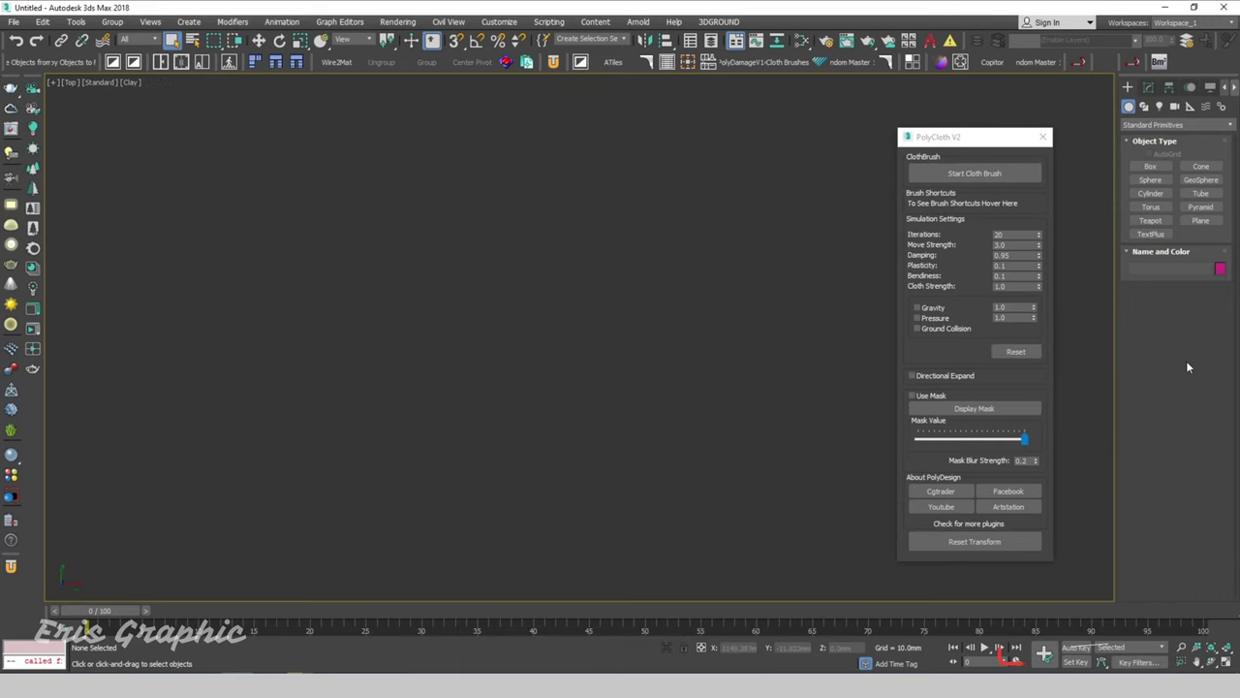
Step: Create Box001 in the Top view with length 600 mm and width 800 mm
click(1150, 165)
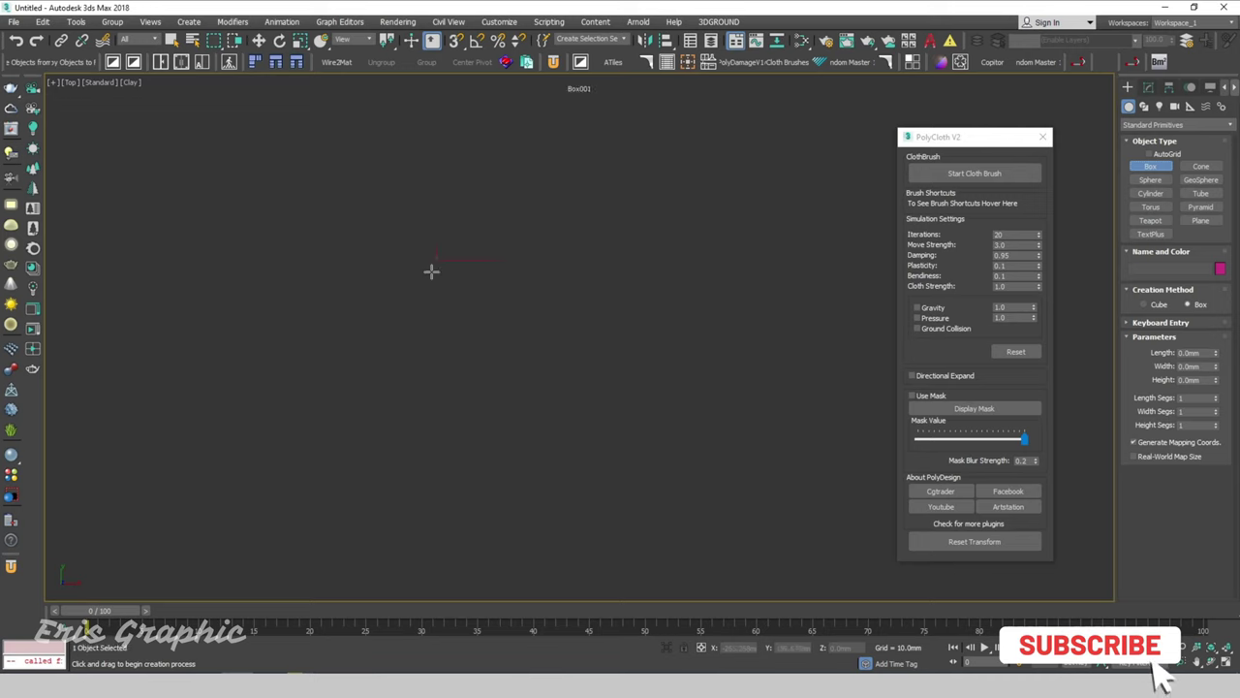
drag(435, 259, 639, 535)
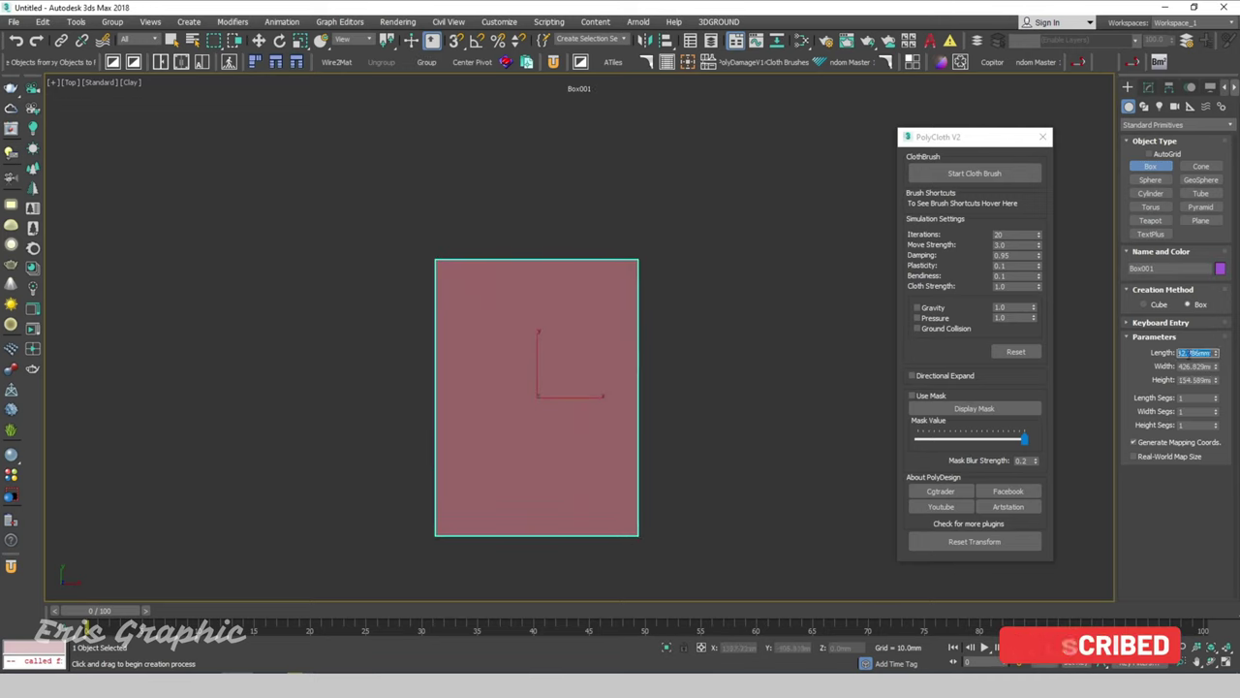
text(600)
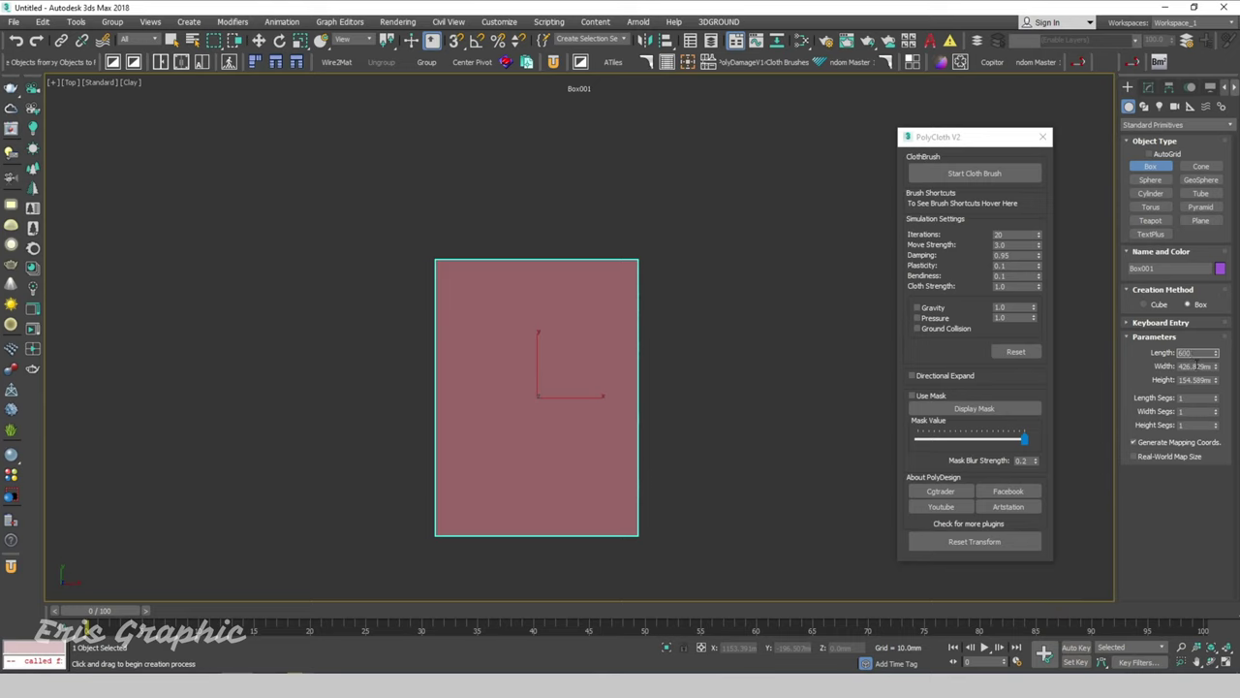
key(Tab)
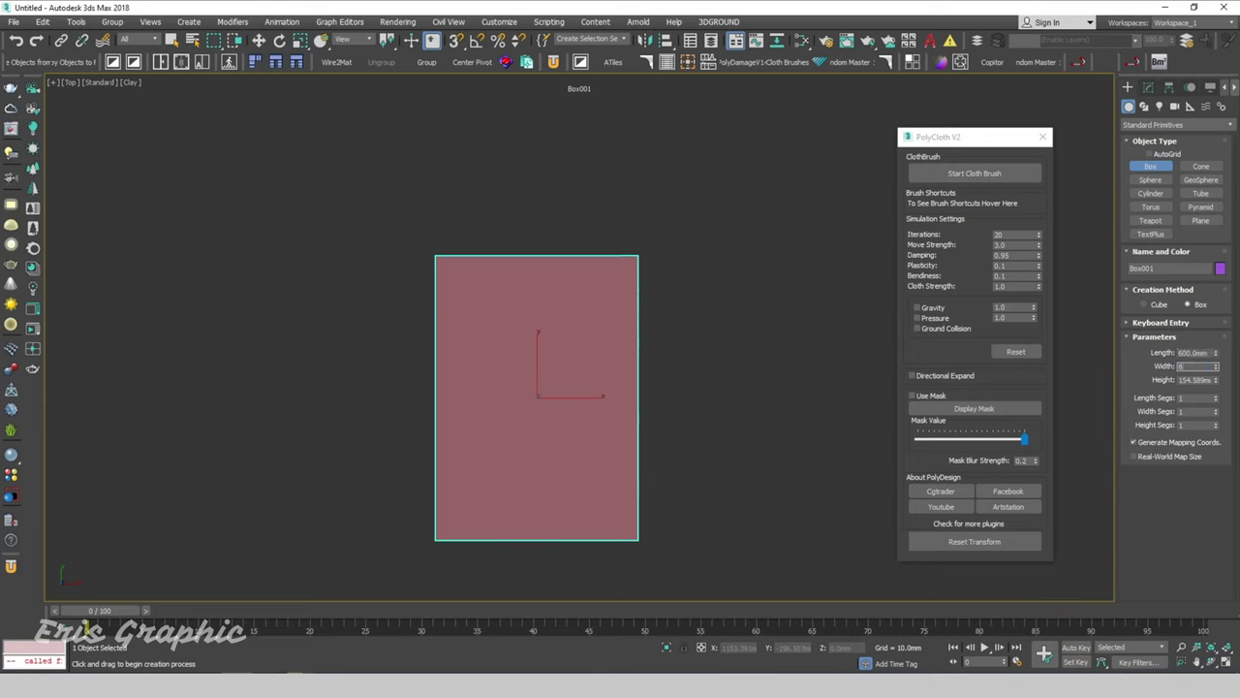
text(00)
key(Return)
right_click(838, 319)
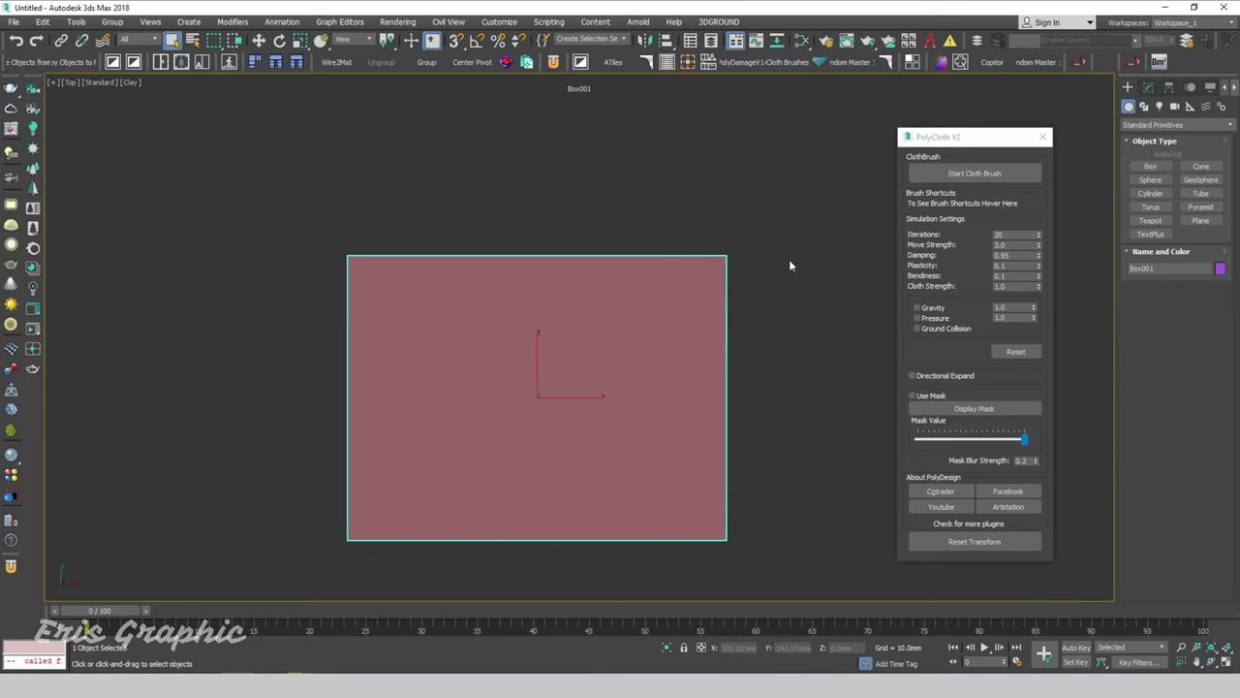
scroll(685, 339, down, 2)
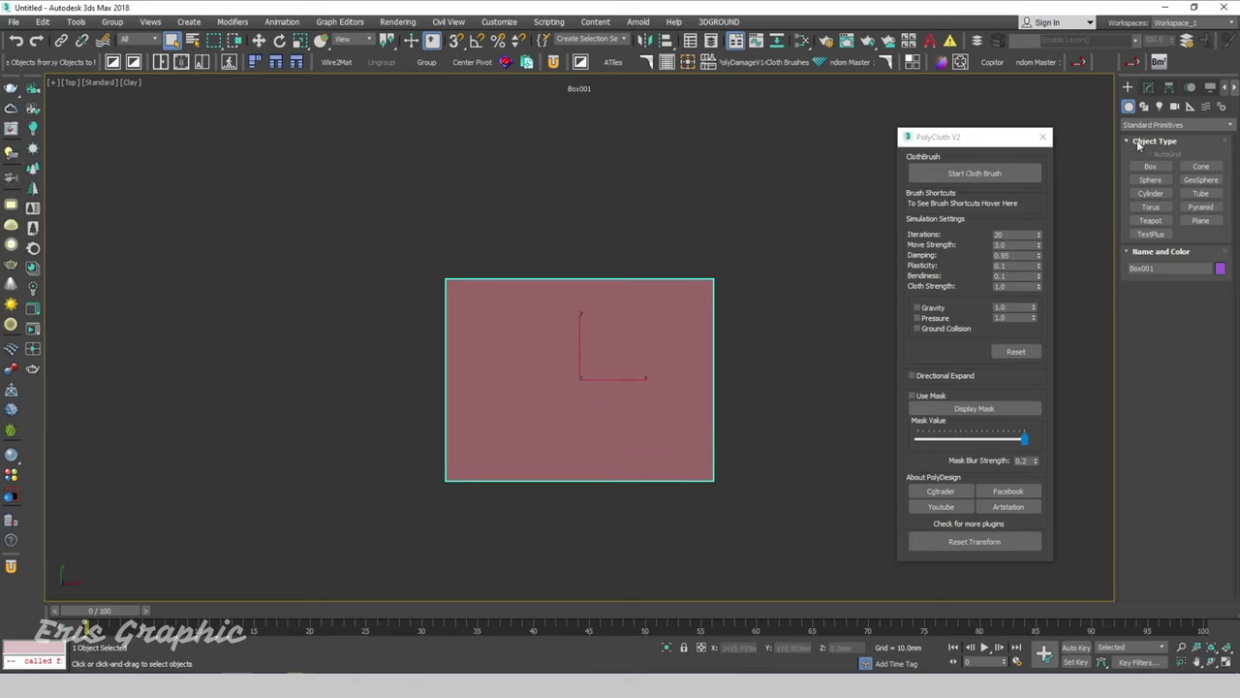
Step: Set the box Height to 30 mm in the Modify panel
click(1149, 87)
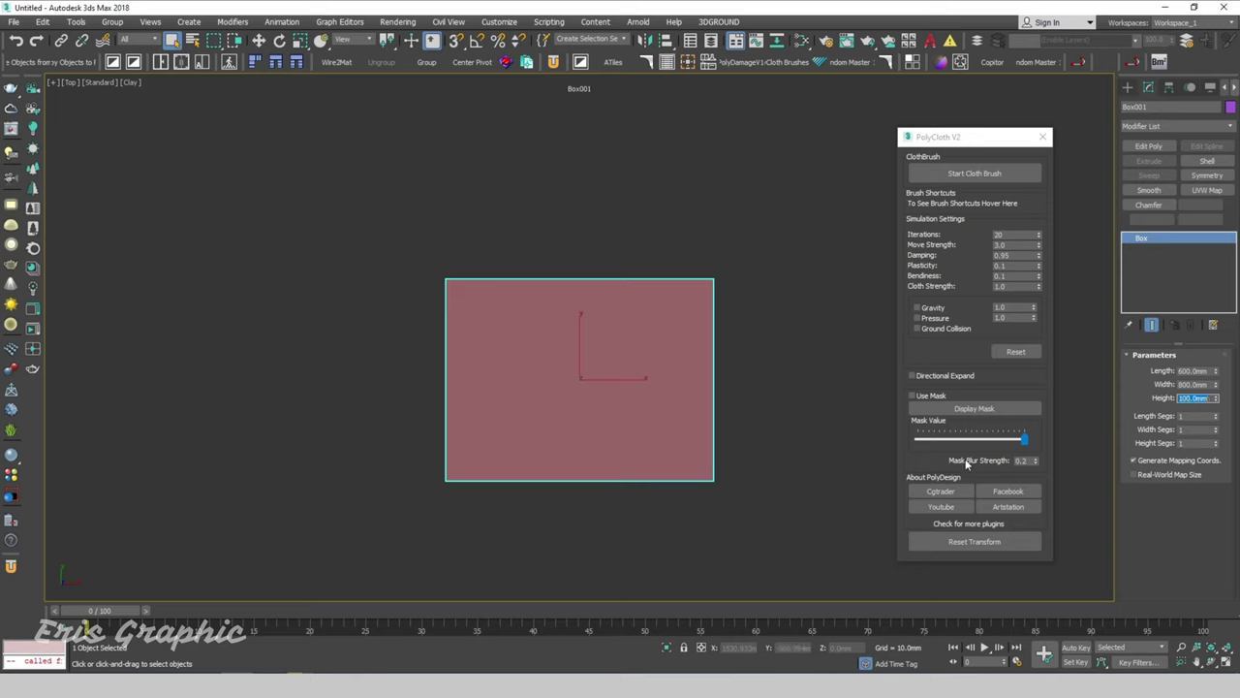
alt+middle_drag(756, 468, 805, 396)
text(5)
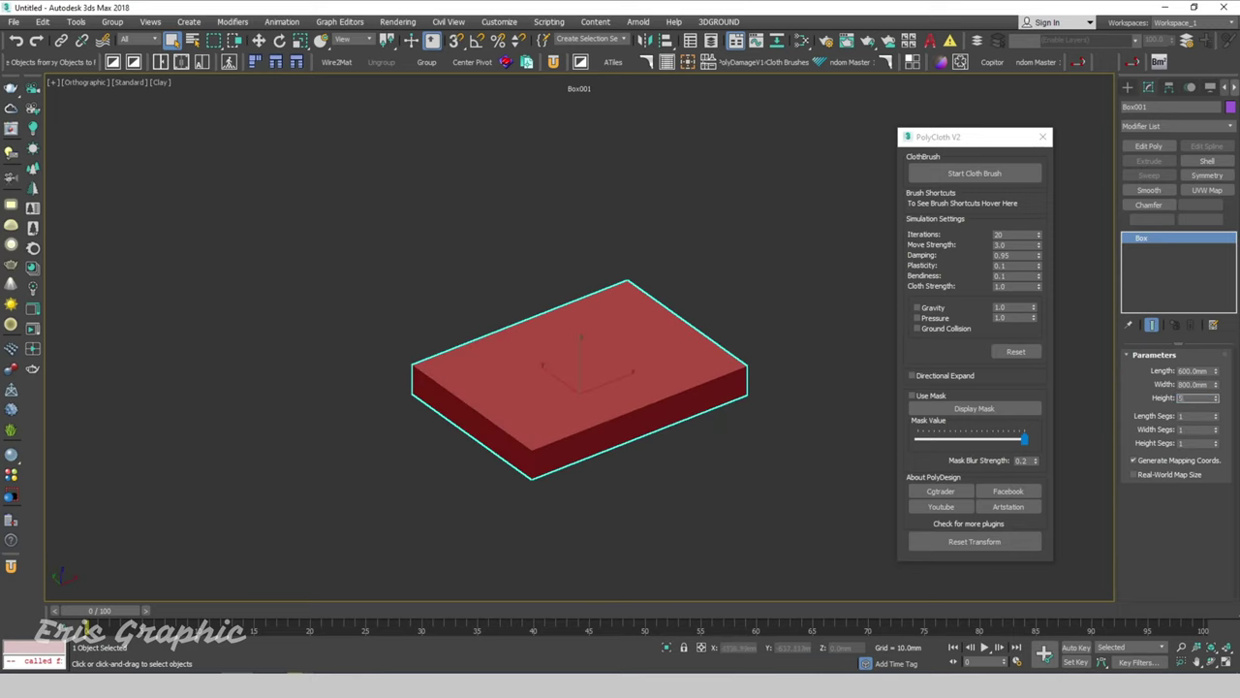
text(0)
key(Return)
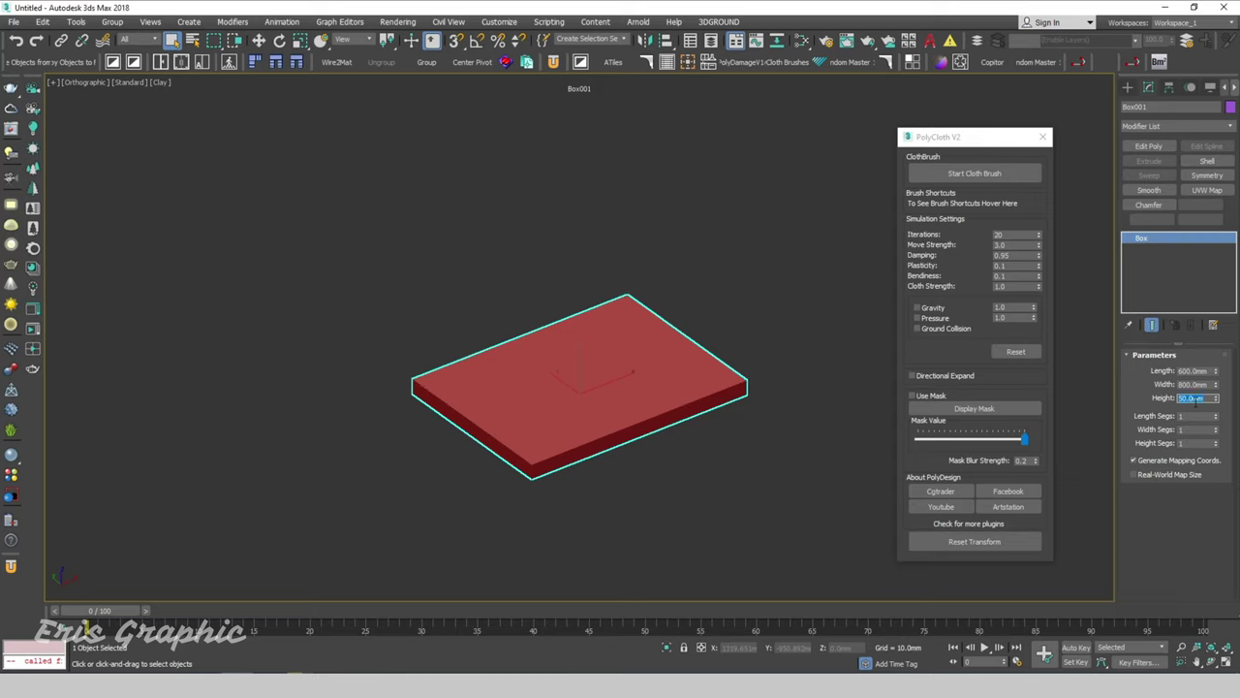
text(0)
key(Return)
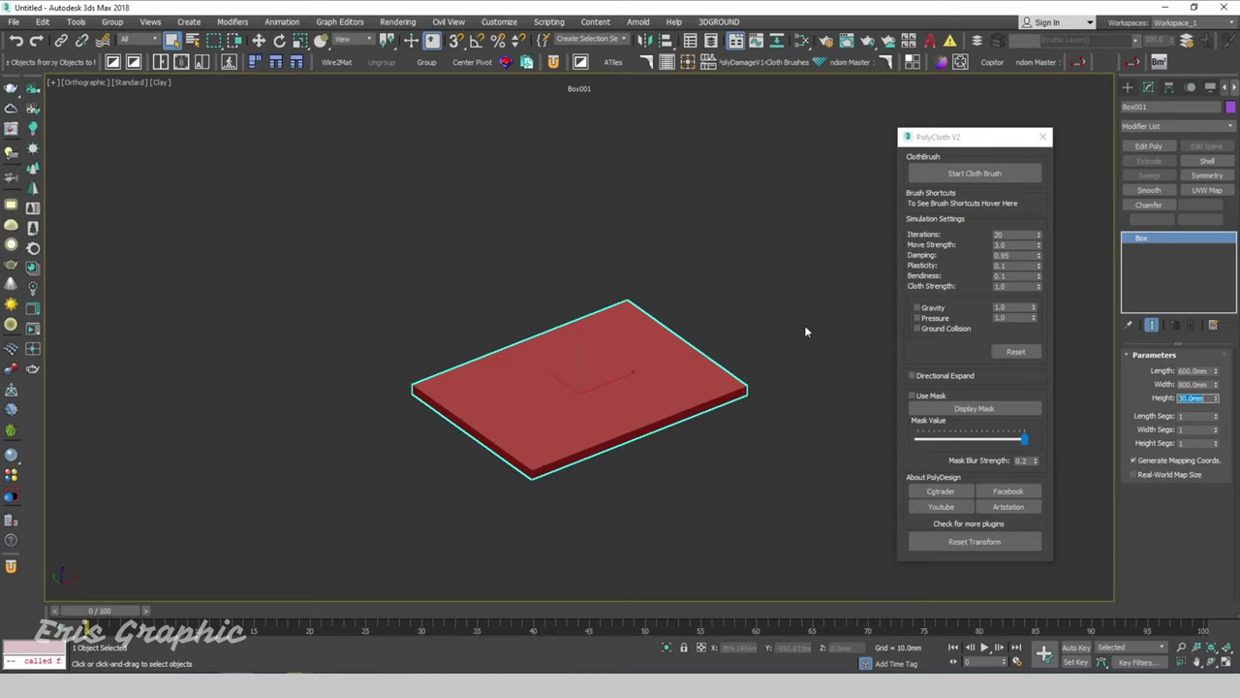
drag(775, 277, 702, 411)
Step: Give Box001 50 length, 50 width and 2 height segments, then start the PolyCloth cloth brush
key(F4)
scroll(695, 412, up, 2)
click(767, 515)
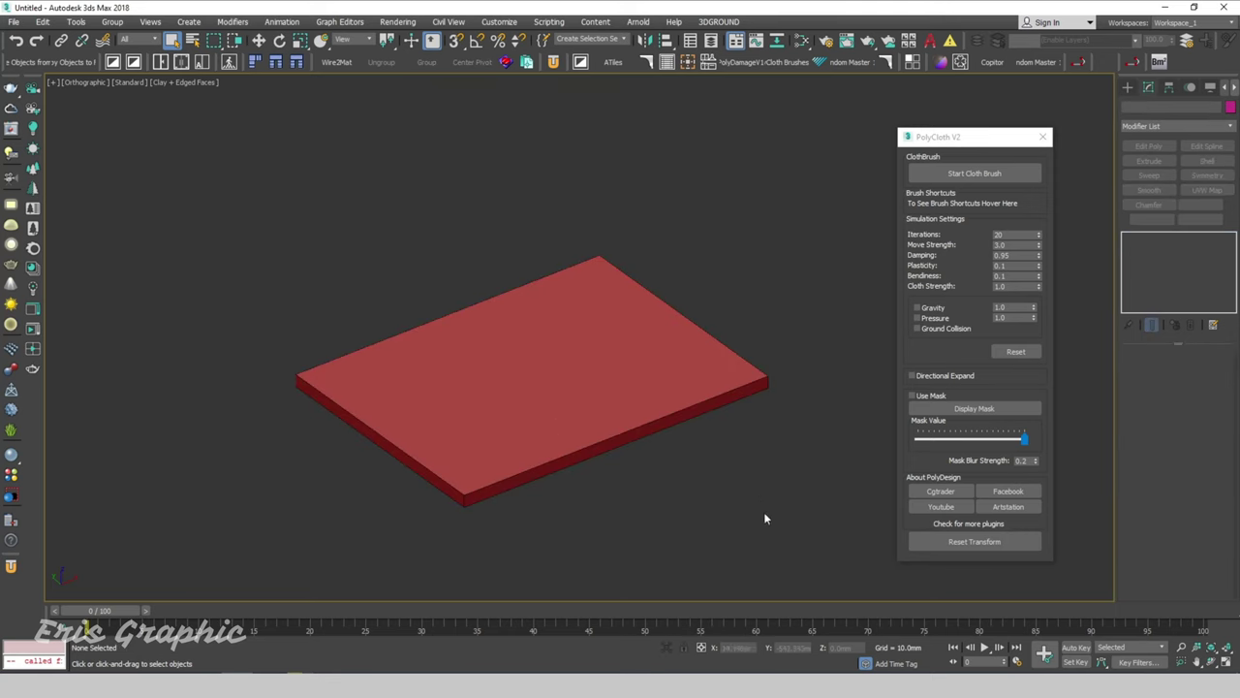
click(736, 416)
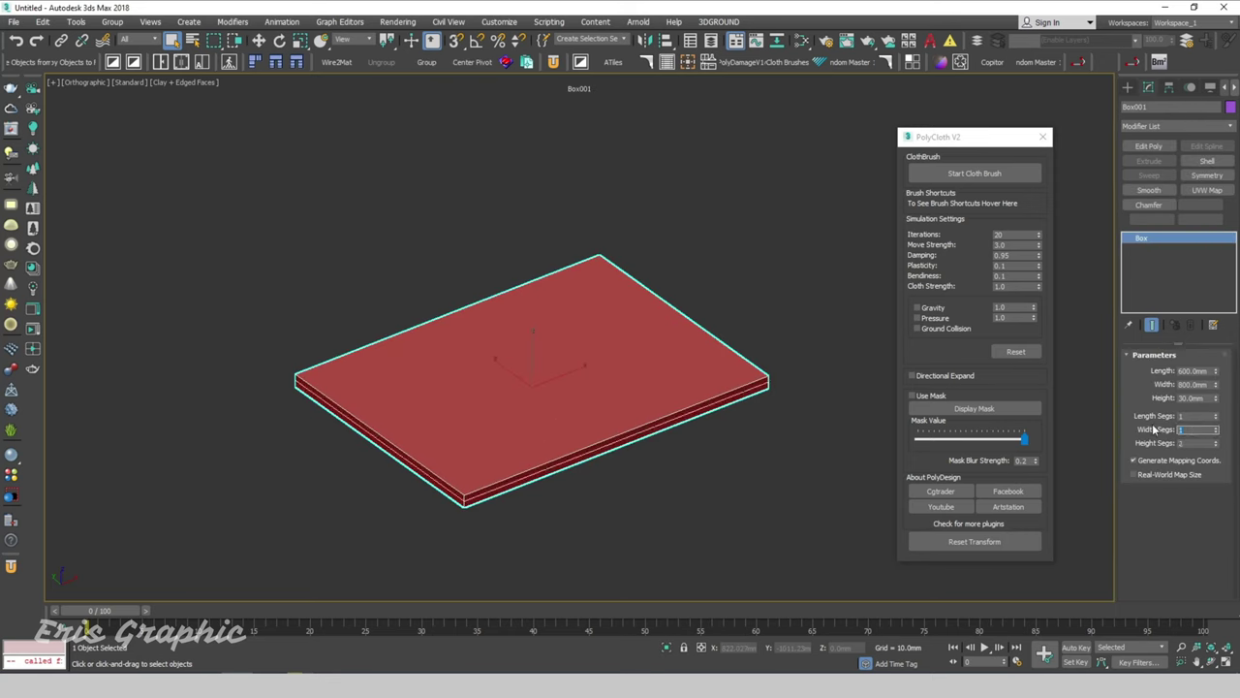
click(1193, 416)
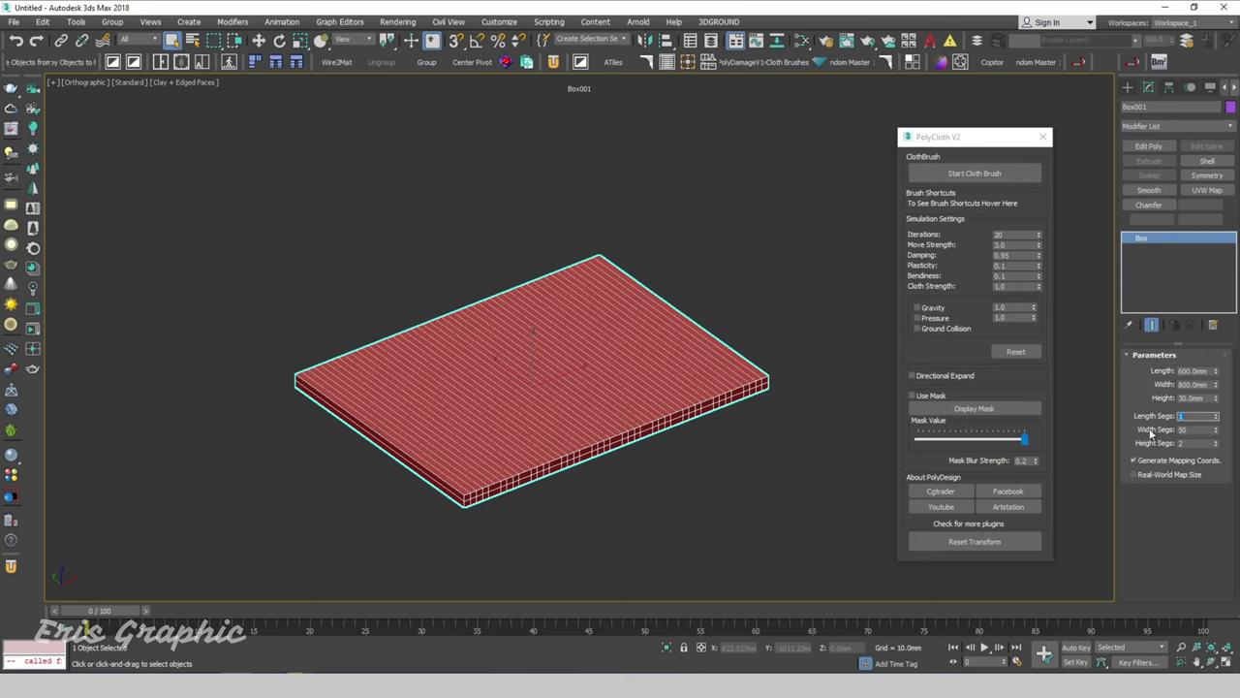
text(50)
key(Return)
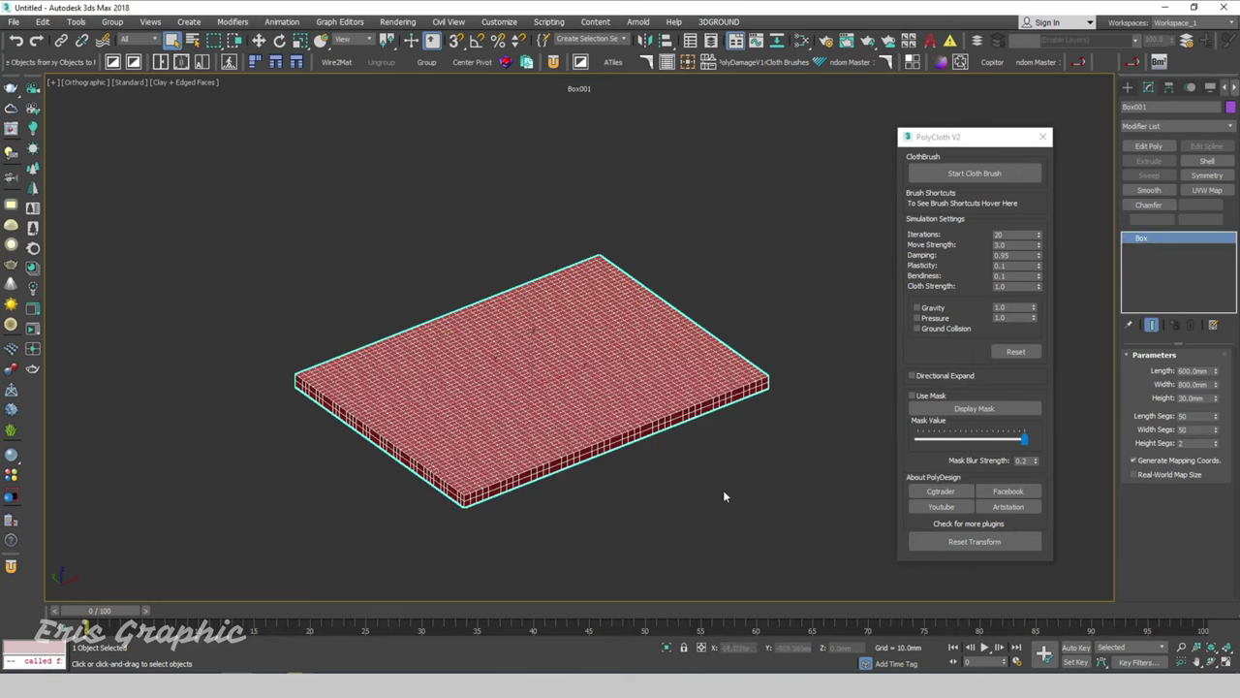
mouse_move(740, 514)
mouse_down()
mouse_move(605, 397)
mouse_move(555, 376)
mouse_up()
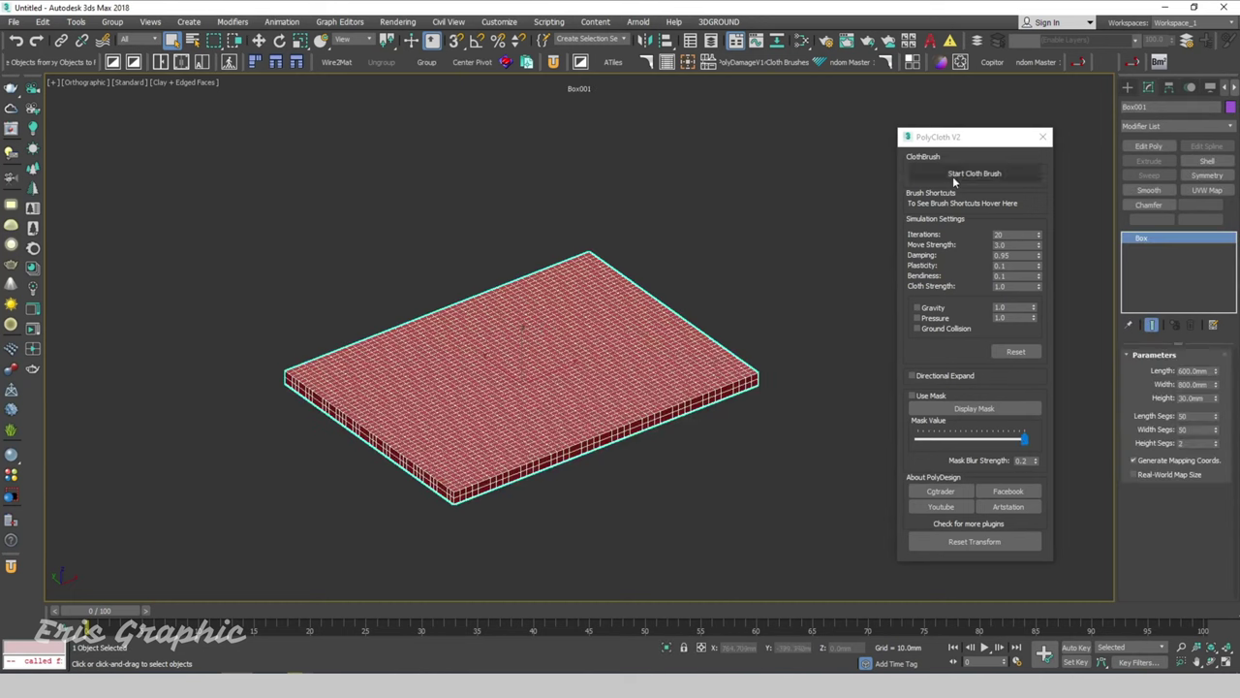
click(953, 174)
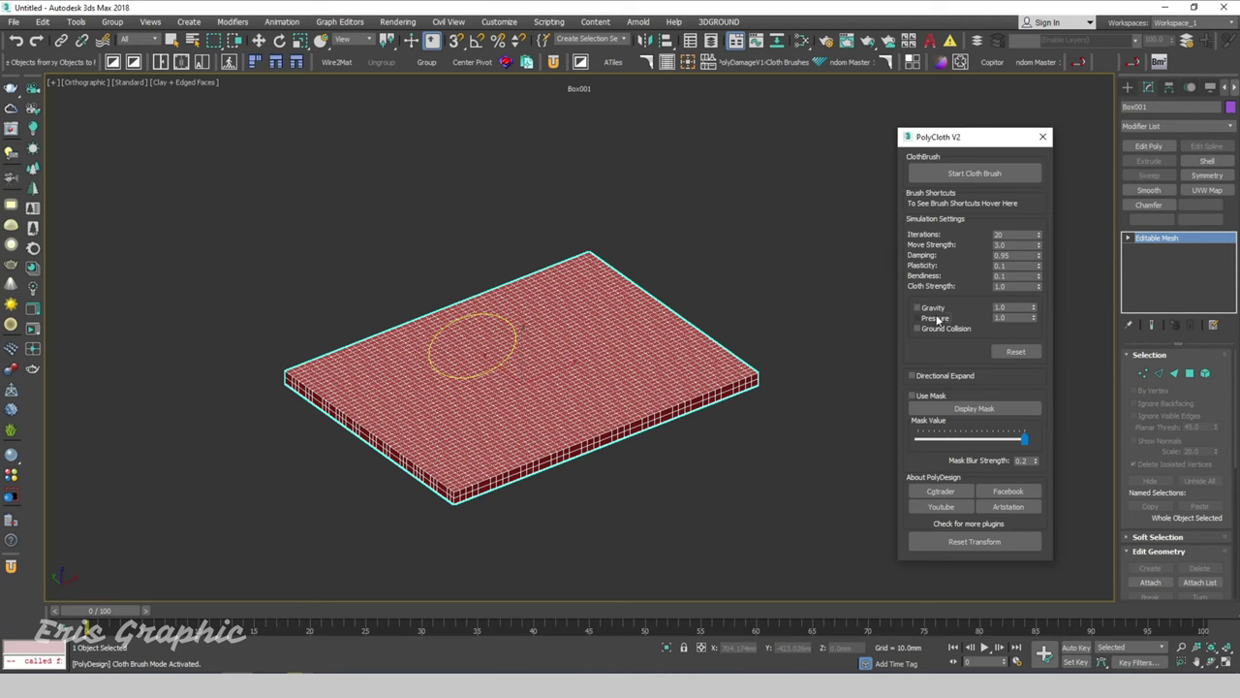
Step: Inflate the slab into a puffy, creased pillow with the pressure cloth brush, then exit the brush
drag(538, 368, 545, 11)
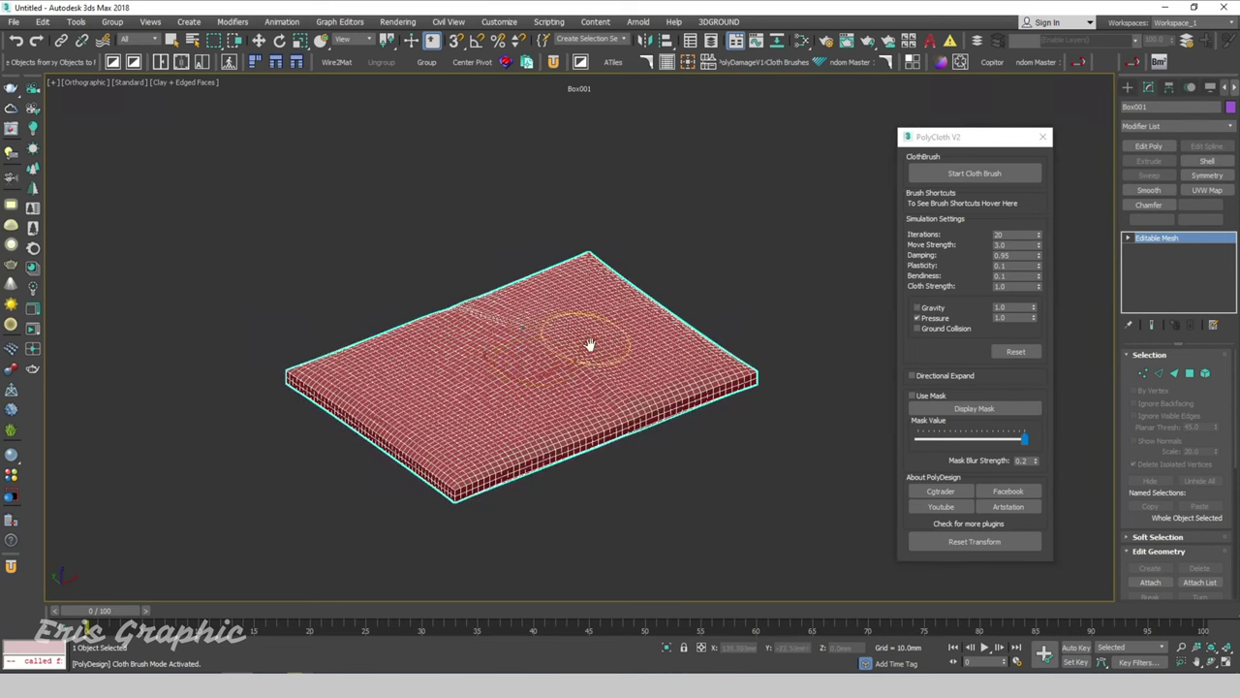
mouse_move(590, 345)
mouse_down()
mouse_move(540, 404)
mouse_move(574, 233)
mouse_move(553, 333)
mouse_move(543, 185)
mouse_move(548, 338)
mouse_move(540, 202)
mouse_move(548, 273)
mouse_up()
mouse_move(549, 325)
mouse_down()
mouse_move(542, 349)
mouse_move(565, 359)
mouse_move(562, 338)
mouse_move(569, 356)
mouse_move(548, 358)
mouse_move(543, 313)
mouse_up()
mouse_move(552, 204)
mouse_down()
mouse_move(557, 378)
mouse_move(610, 360)
mouse_move(612, 390)
mouse_up()
key(F4)
right_click(694, 464)
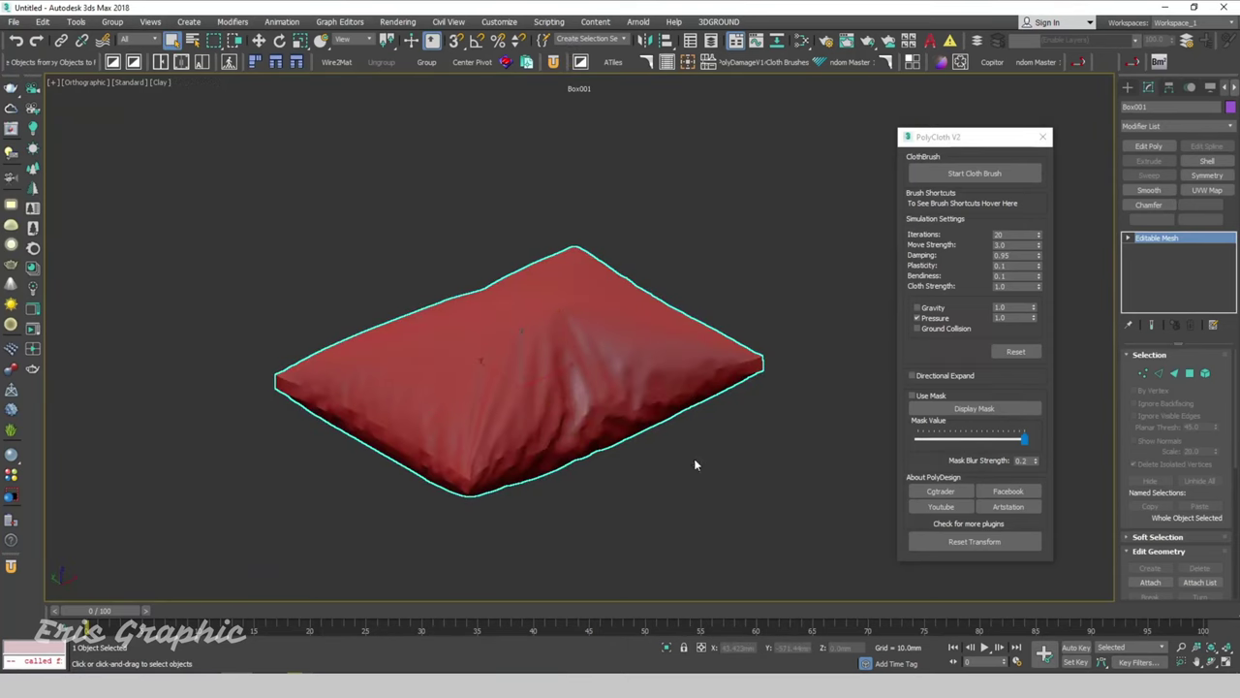
click(694, 464)
mouse_move(672, 488)
alt+middle_down()
mouse_move(687, 419)
mouse_move(723, 454)
mouse_move(701, 458)
mouse_move(775, 410)
mouse_move(775, 394)
mouse_move(684, 472)
mouse_move(714, 407)
mouse_move(712, 435)
mouse_move(869, 368)
alt+middle_up()
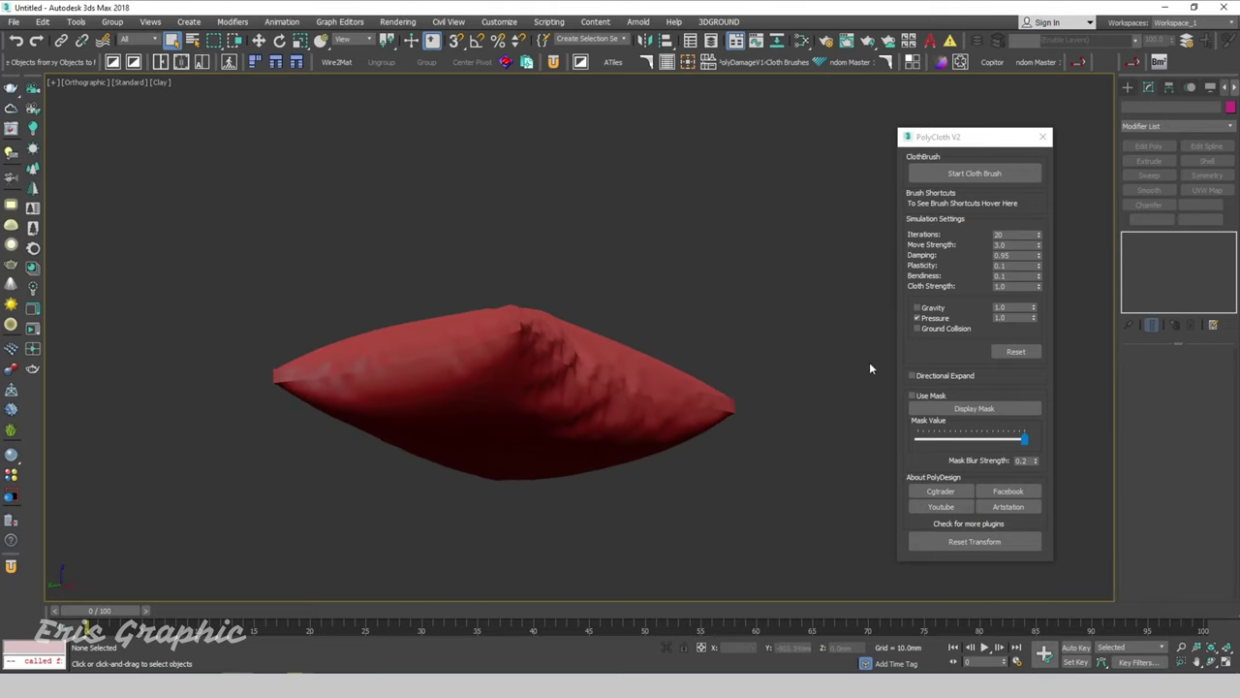
Step: Enable Ground Collision, select the pillow and start the cloth brush on it
click(915, 328)
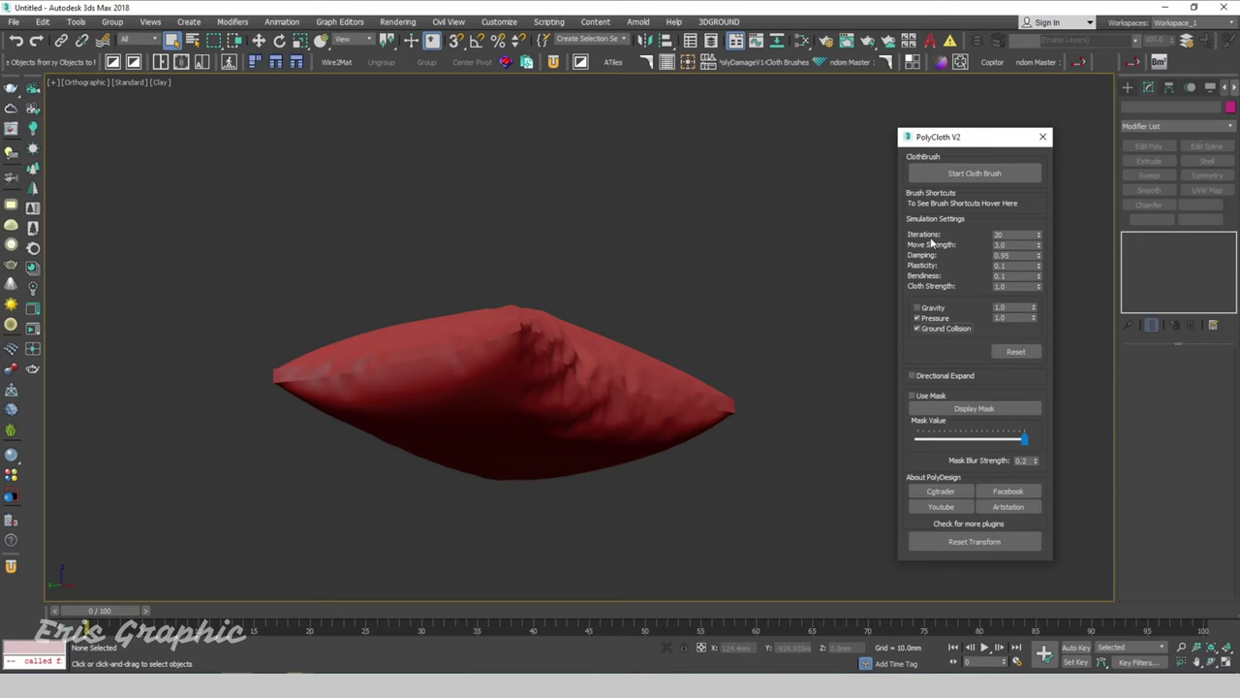
click(974, 173)
click(665, 390)
click(683, 397)
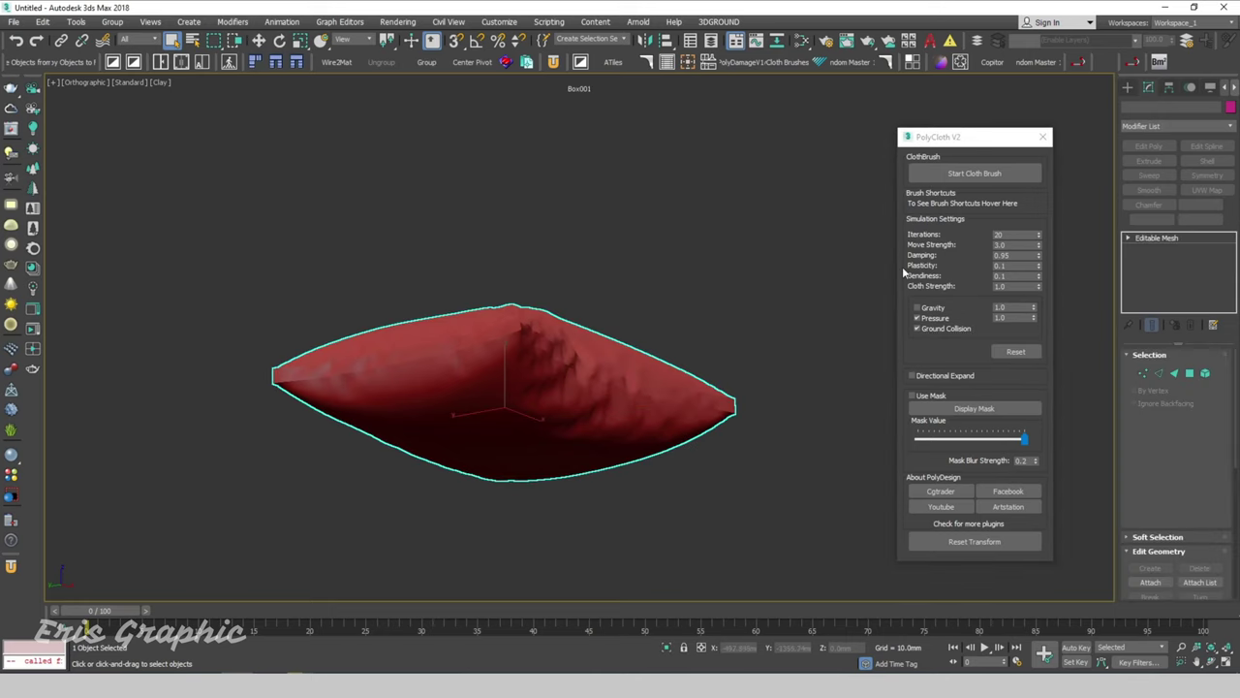
click(978, 173)
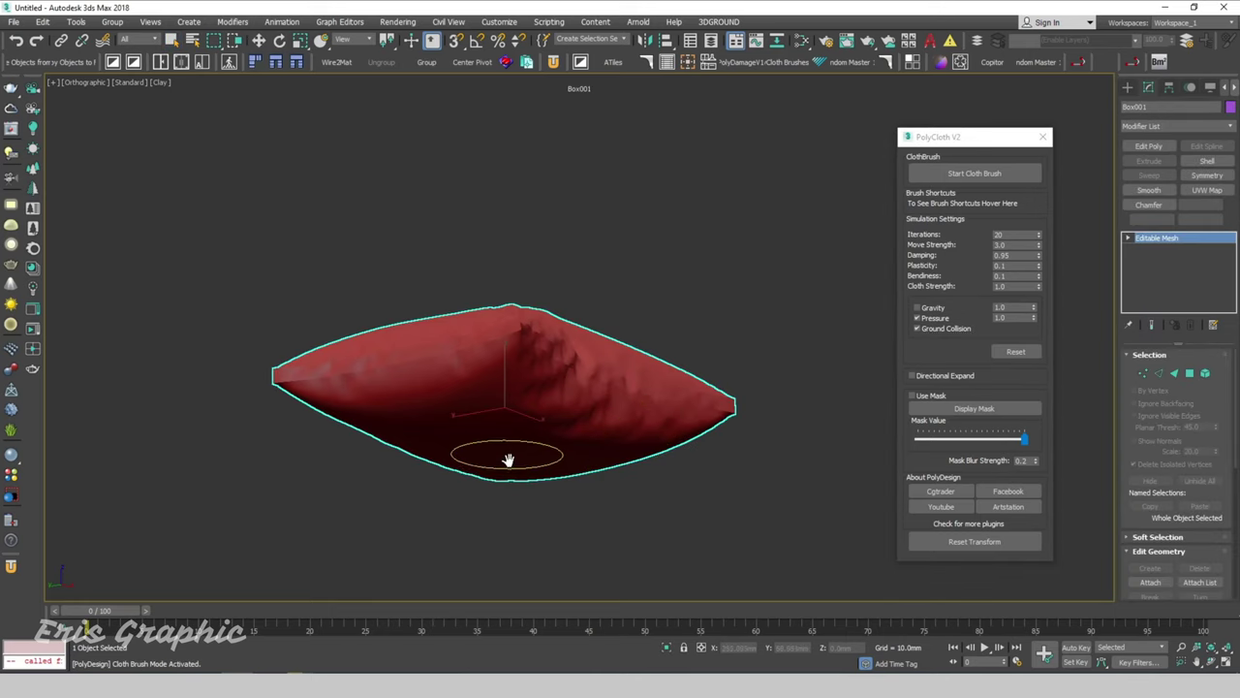
Step: Brush the pillow's underside so it settles flatter, then exit the brush
mouse_move(508, 459)
mouse_down()
mouse_move(509, 504)
mouse_move(520, 407)
mouse_up()
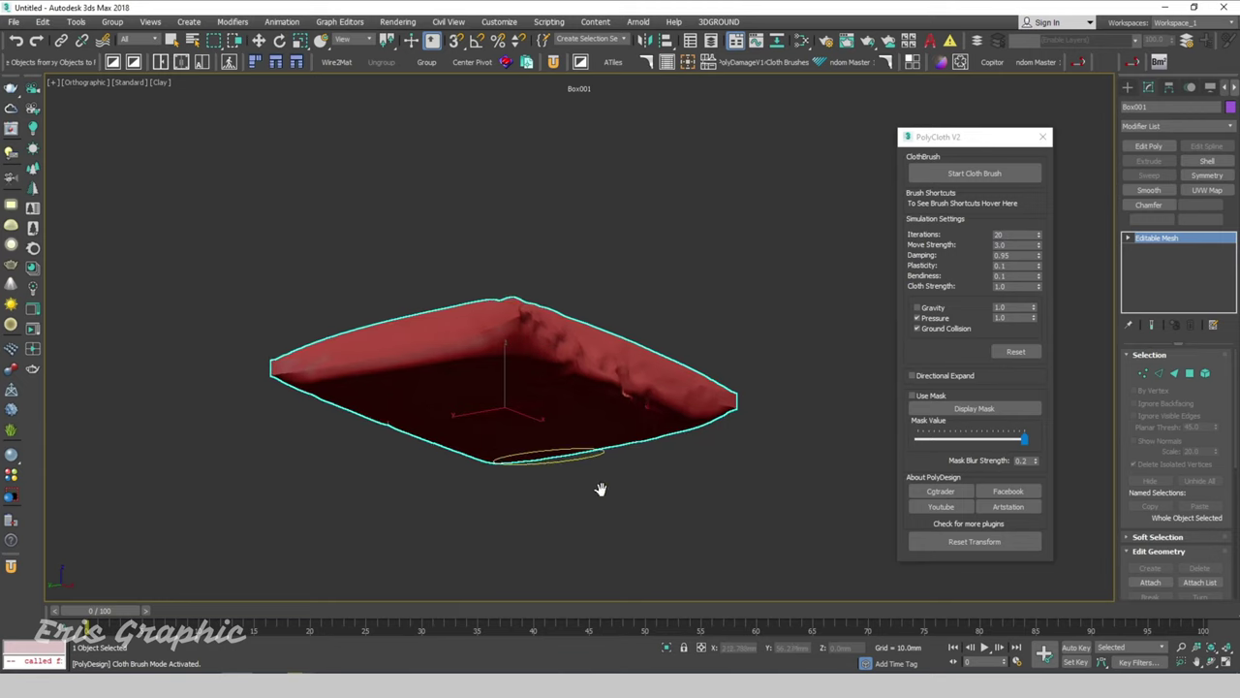
mouse_move(600, 489)
mouse_down()
mouse_move(650, 443)
mouse_move(595, 429)
mouse_move(554, 520)
mouse_move(596, 492)
mouse_move(684, 503)
mouse_up()
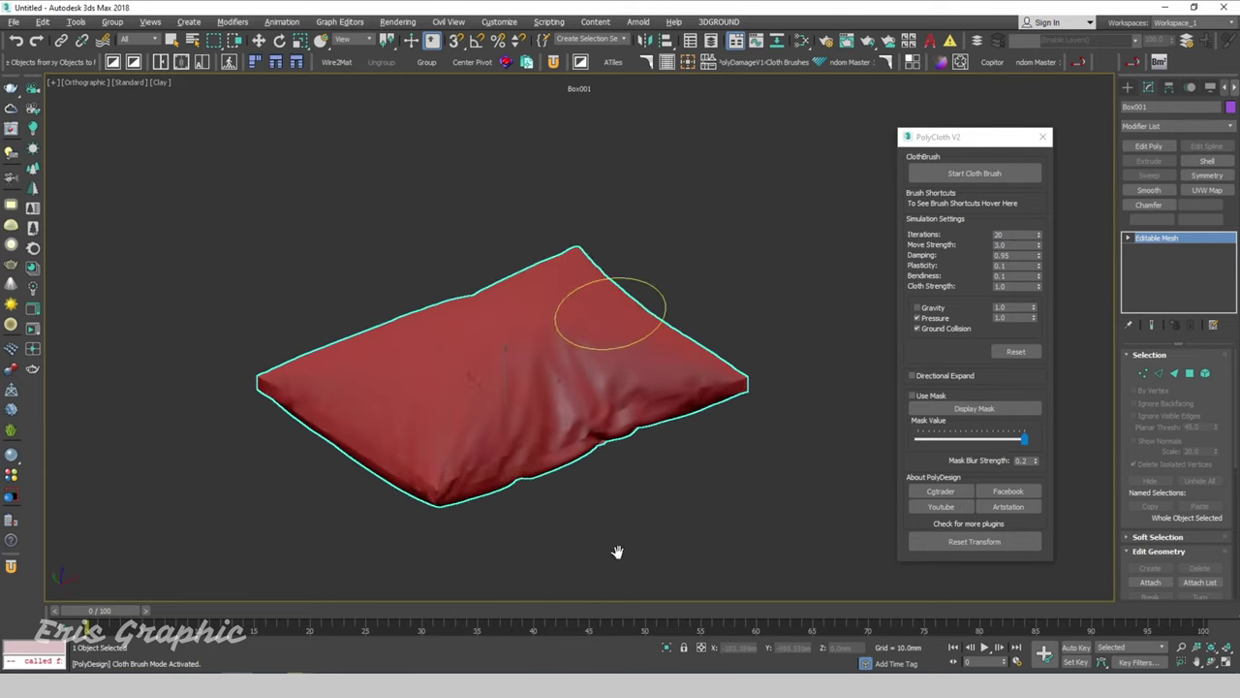
right_click(684, 504)
click(718, 290)
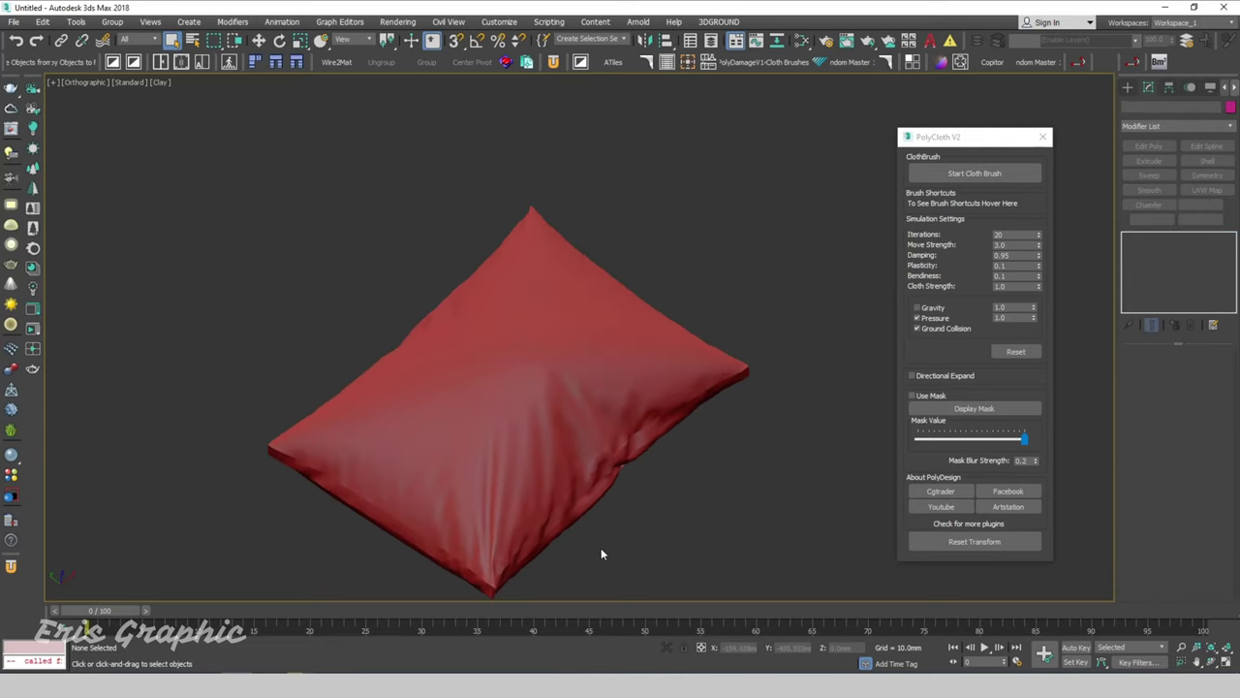
middle_drag(624, 523, 651, 466)
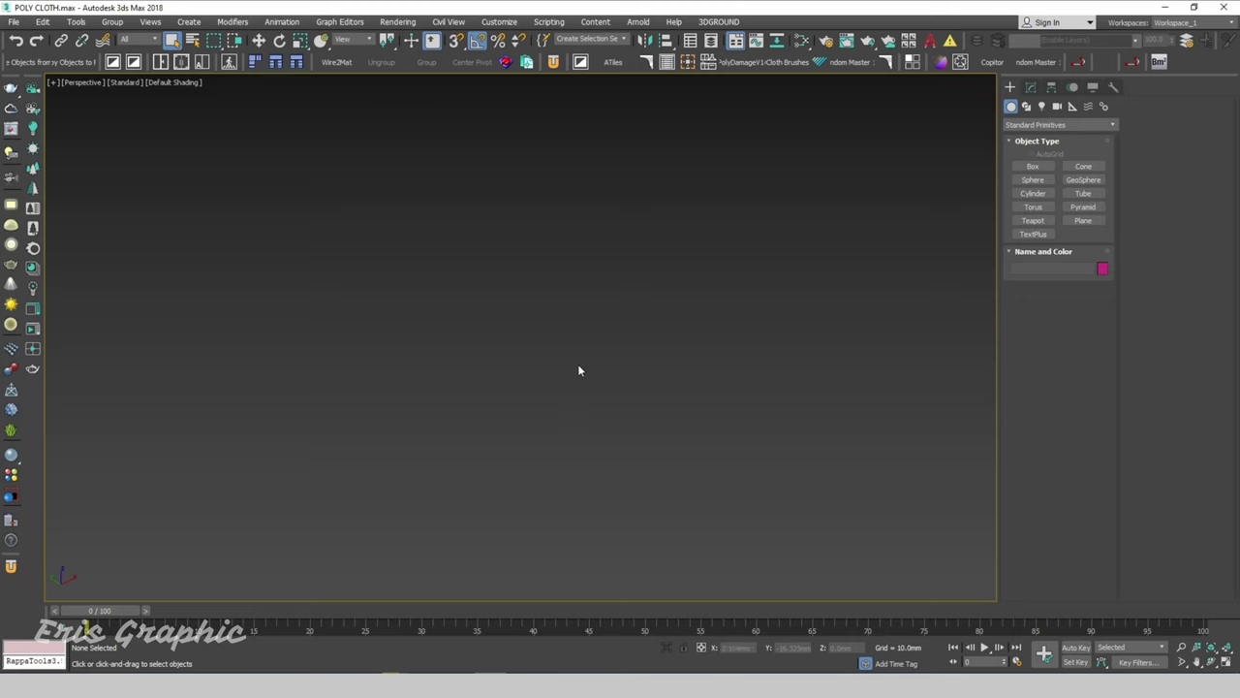
Step: Create a new plane, Plane002, in the scene and select it
right_click(579, 366)
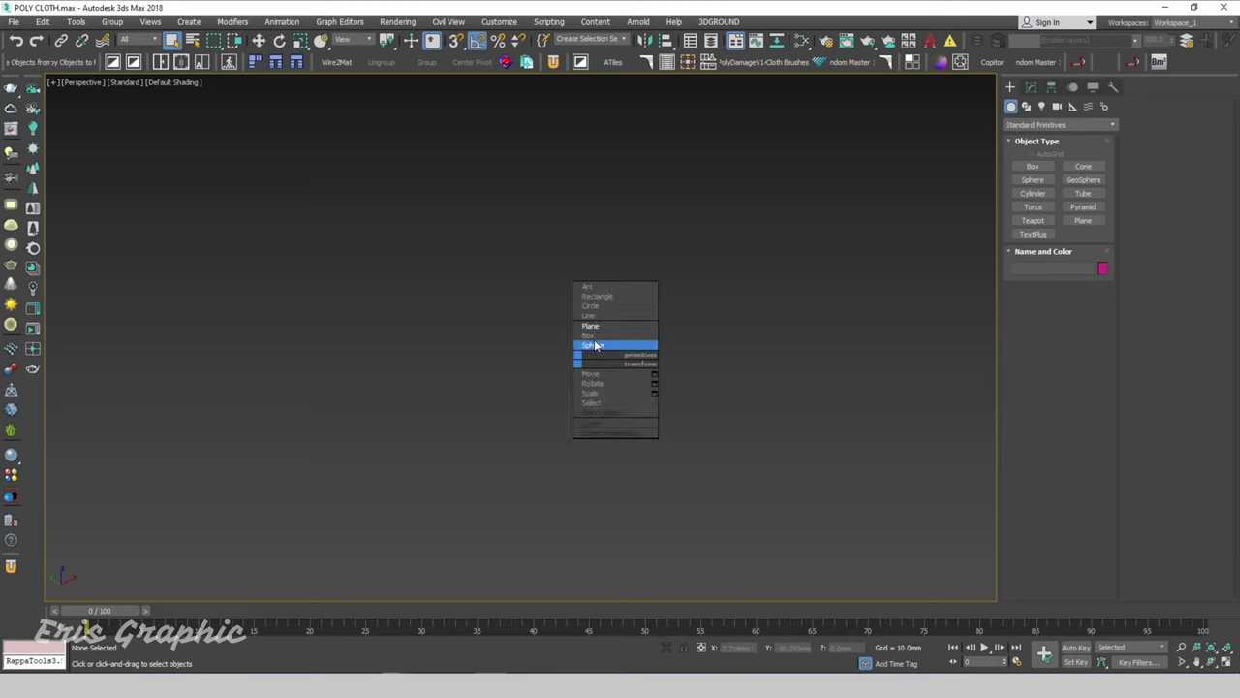
click(582, 328)
drag(486, 523, 498, 543)
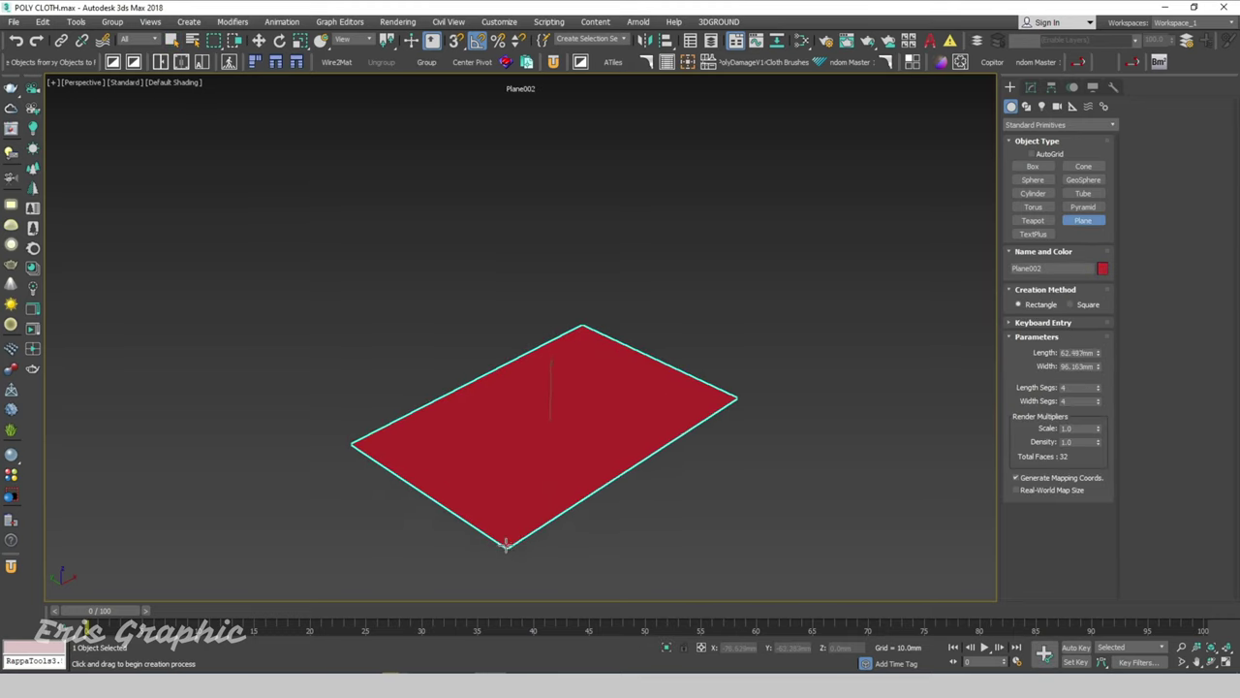
right_click(678, 388)
click(727, 341)
click(719, 381)
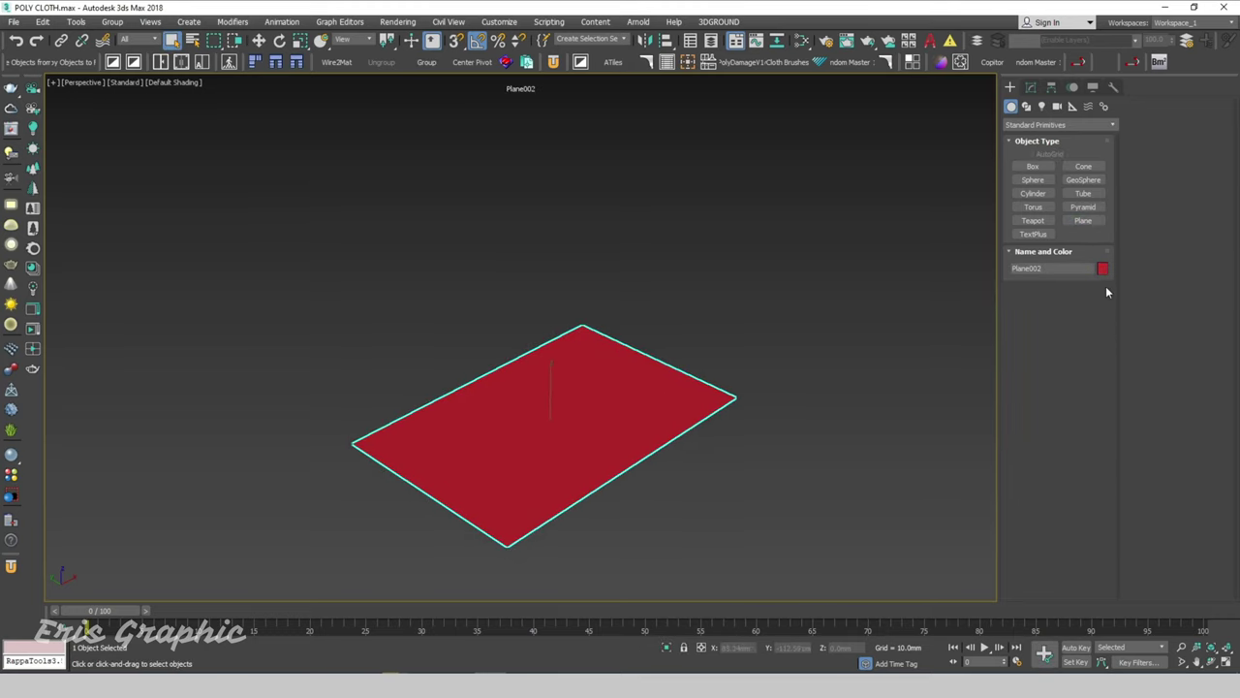
Step: Set Plane002 to 50 length and 50 width segments and show its edges with F4
click(1032, 88)
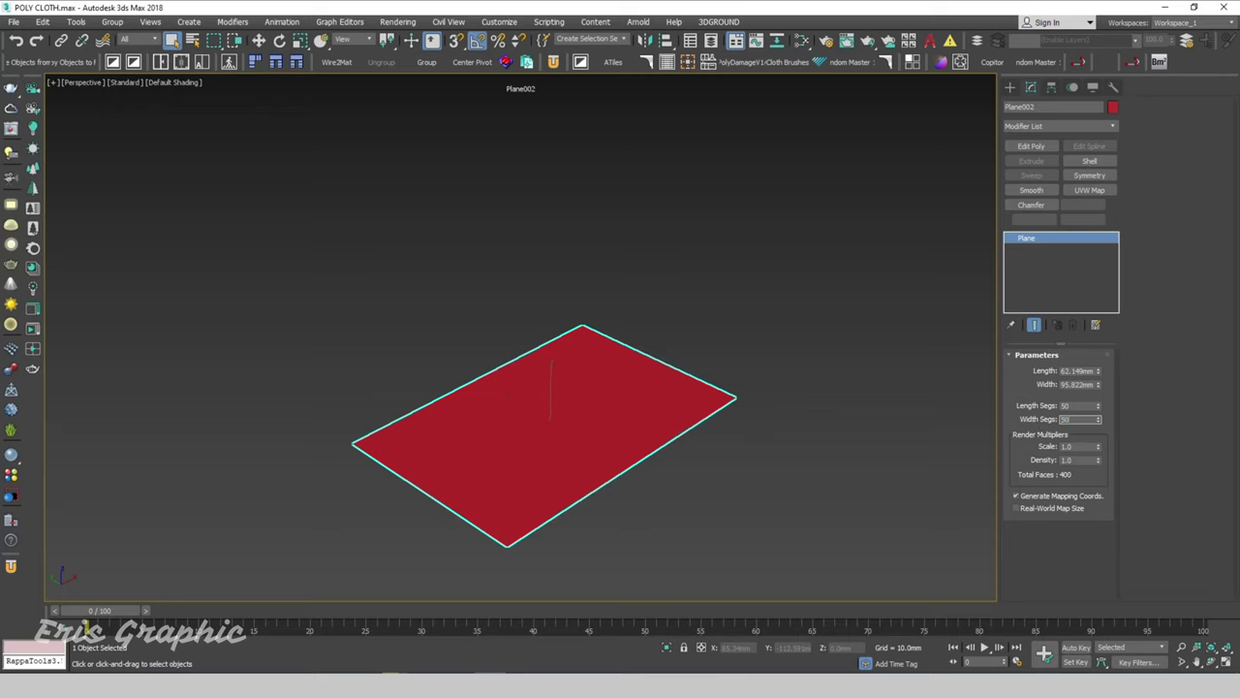
click(792, 325)
key(F4)
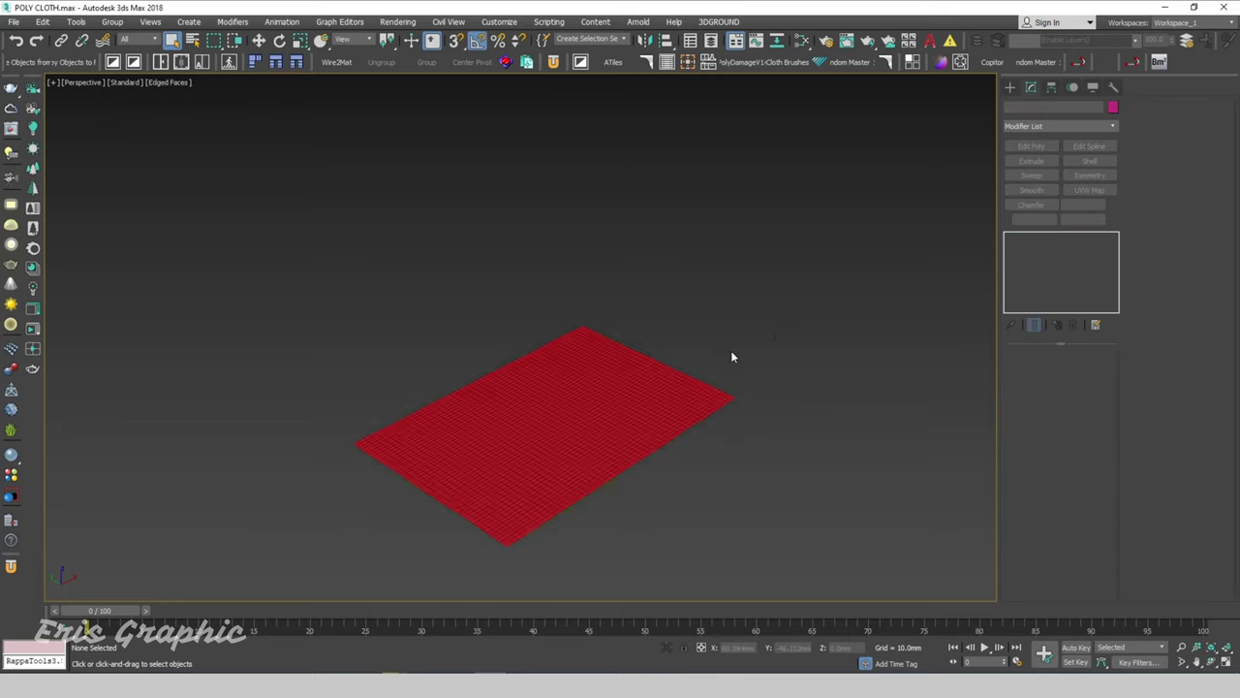
mouse_move(759, 340)
middle_down()
mouse_move(783, 355)
mouse_move(642, 337)
middle_up()
click(702, 354)
click(681, 335)
Step: Fit the top view to the plane, select it, and open the PolyCloth V2 panel beside it
key(t)
key(z)
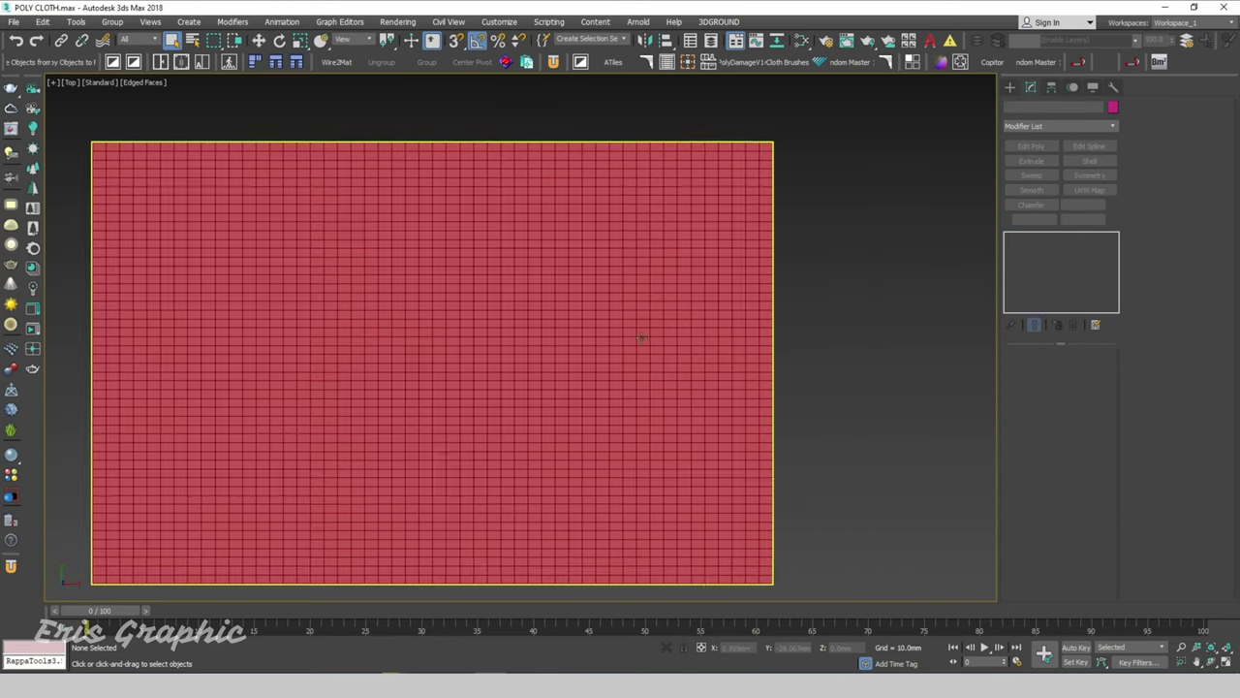
scroll(642, 337, down, 3)
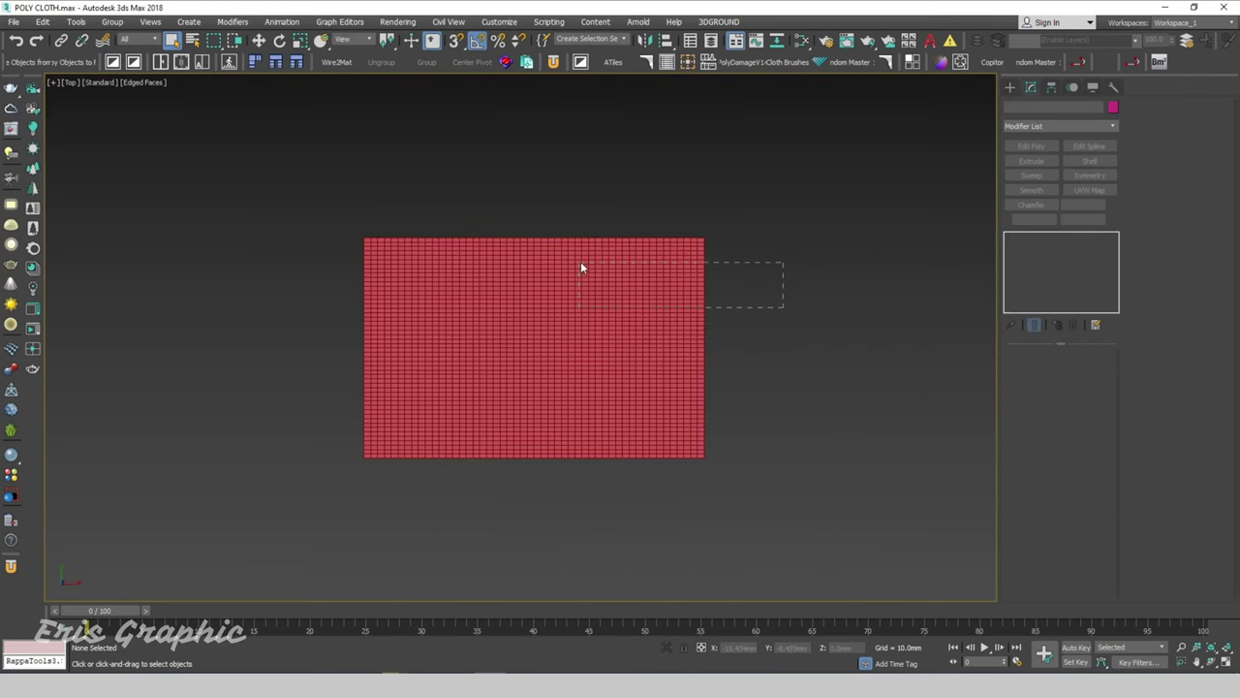
drag(582, 268, 578, 254)
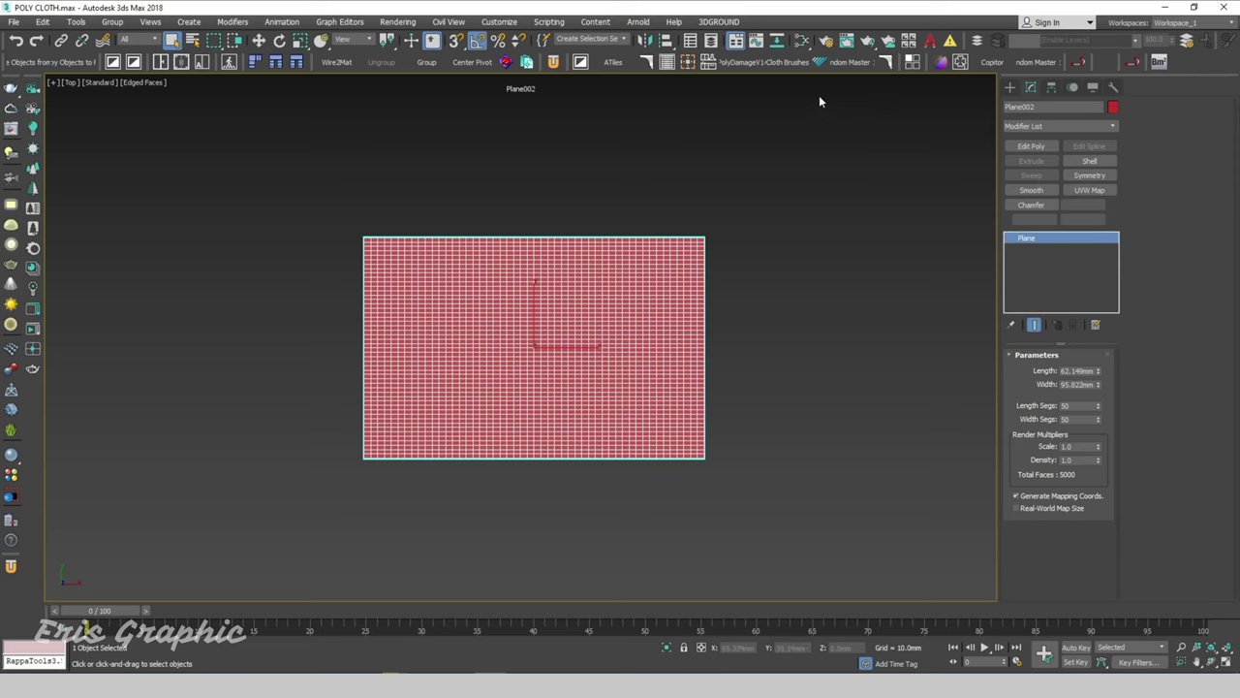
click(788, 62)
drag(635, 124, 835, 118)
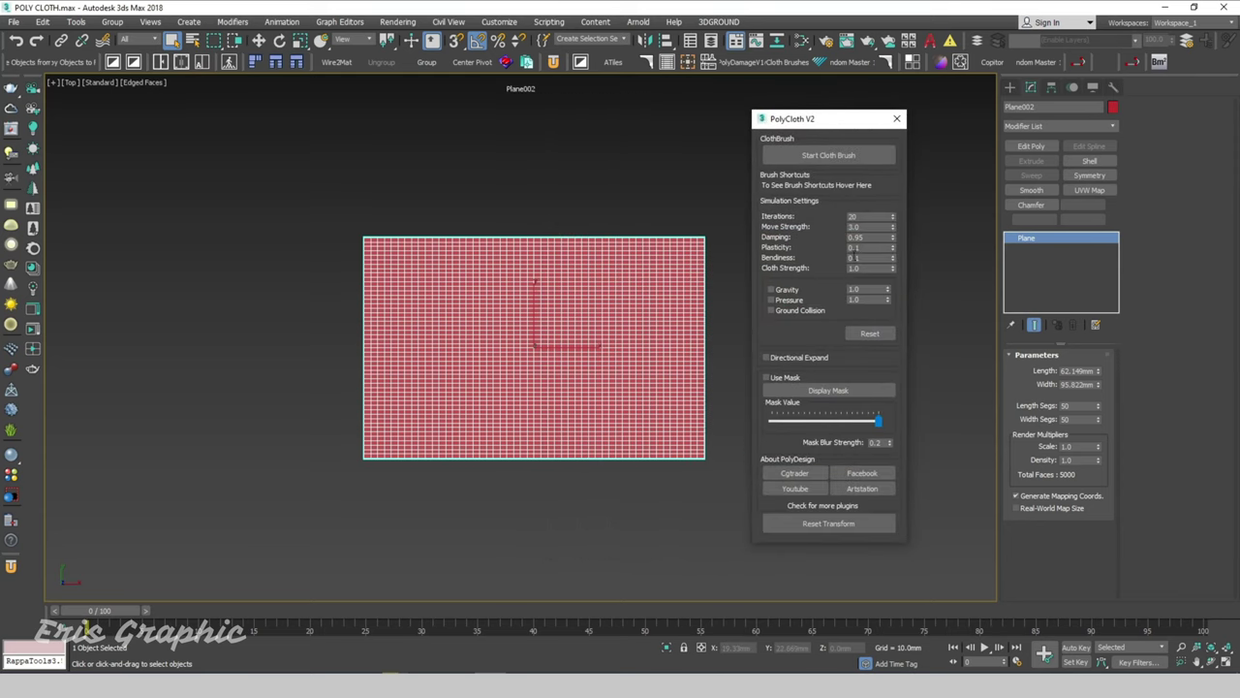
Step: Start the cloth brush on Plane002 and turn on Display Mask
click(825, 153)
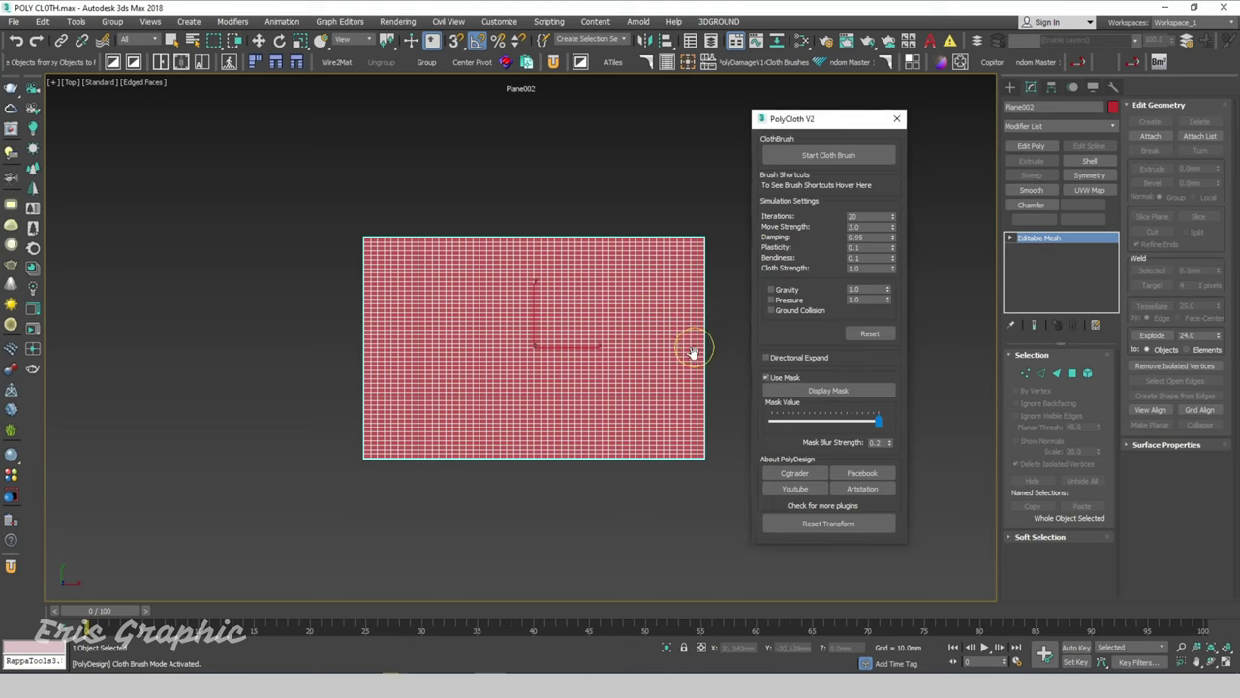
drag(684, 350, 617, 350)
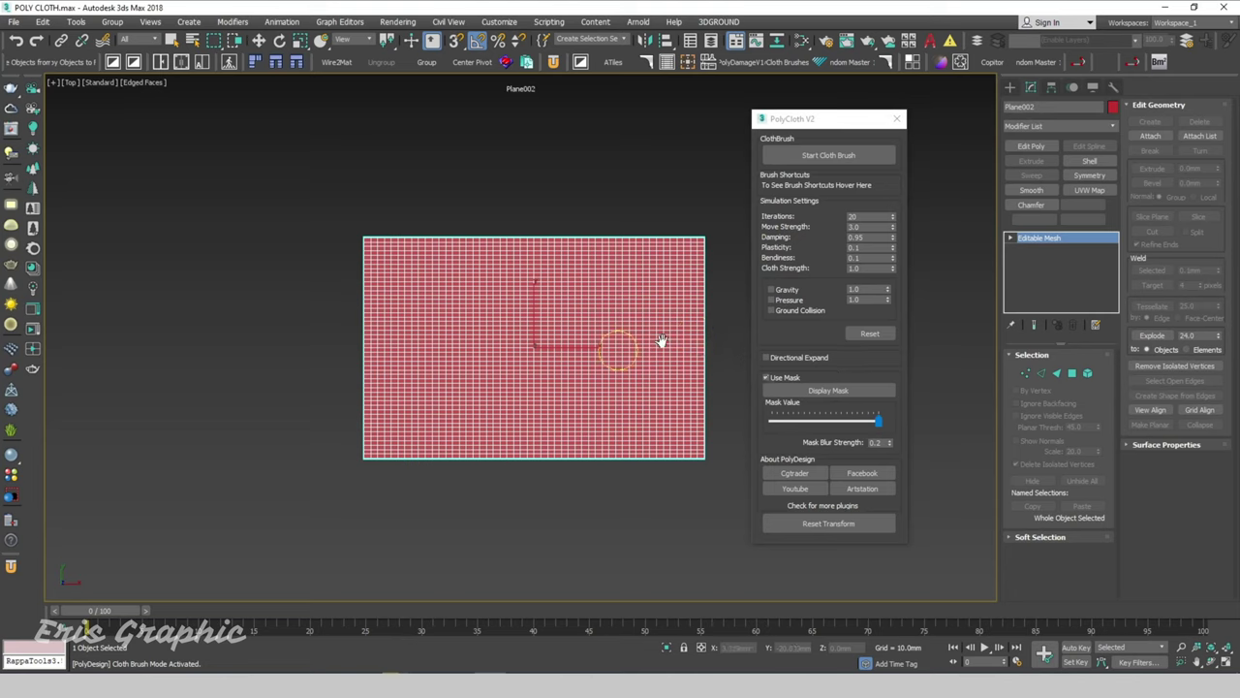
click(811, 392)
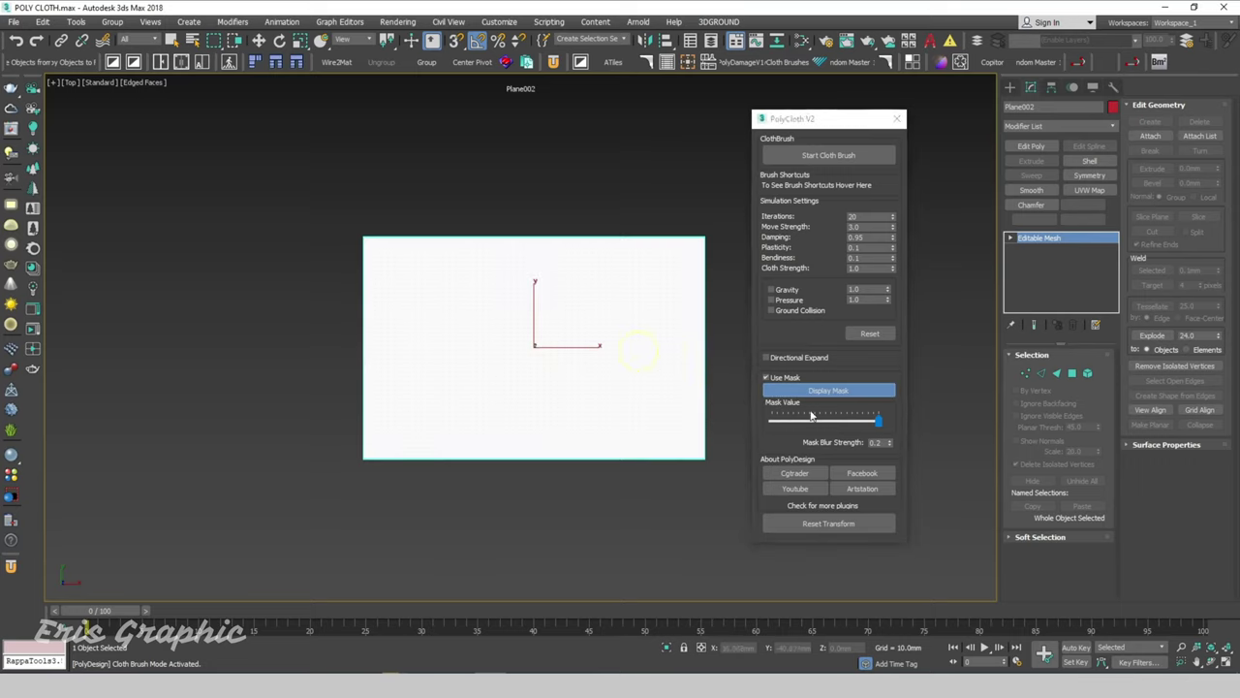
Step: Lower the Mask Value and paint a dark band across the plane's middle, edge to edge
drag(875, 421, 816, 419)
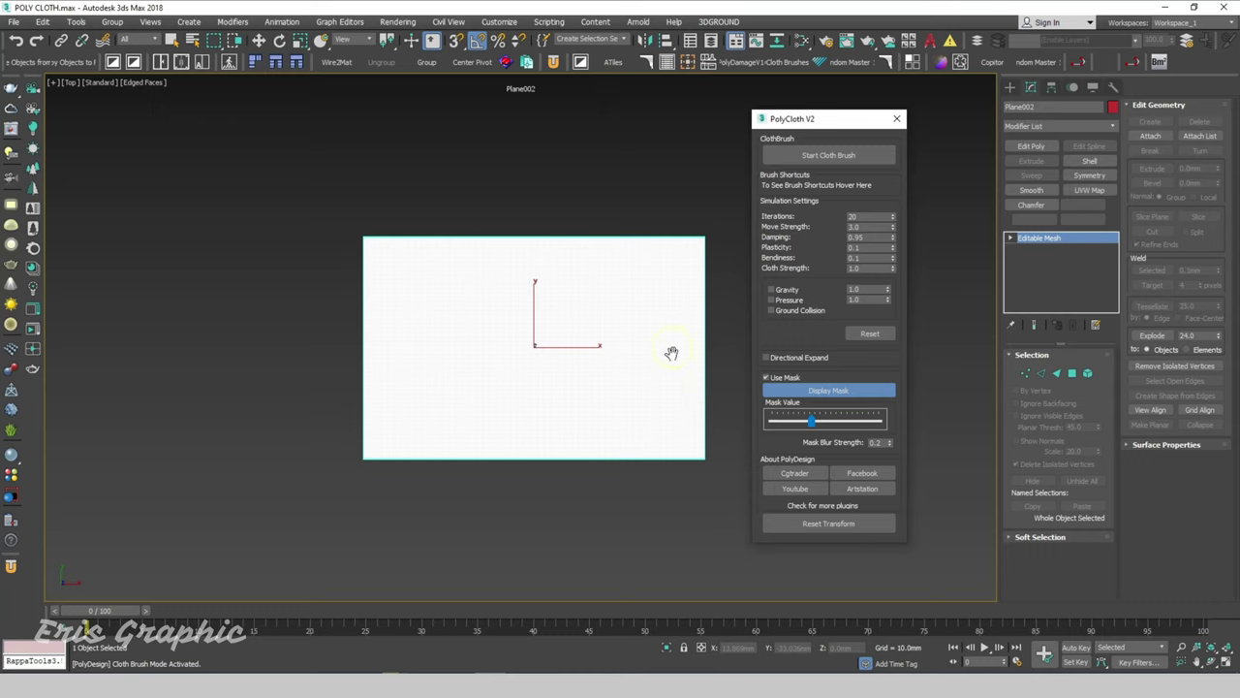
alt+drag(677, 347, 544, 345)
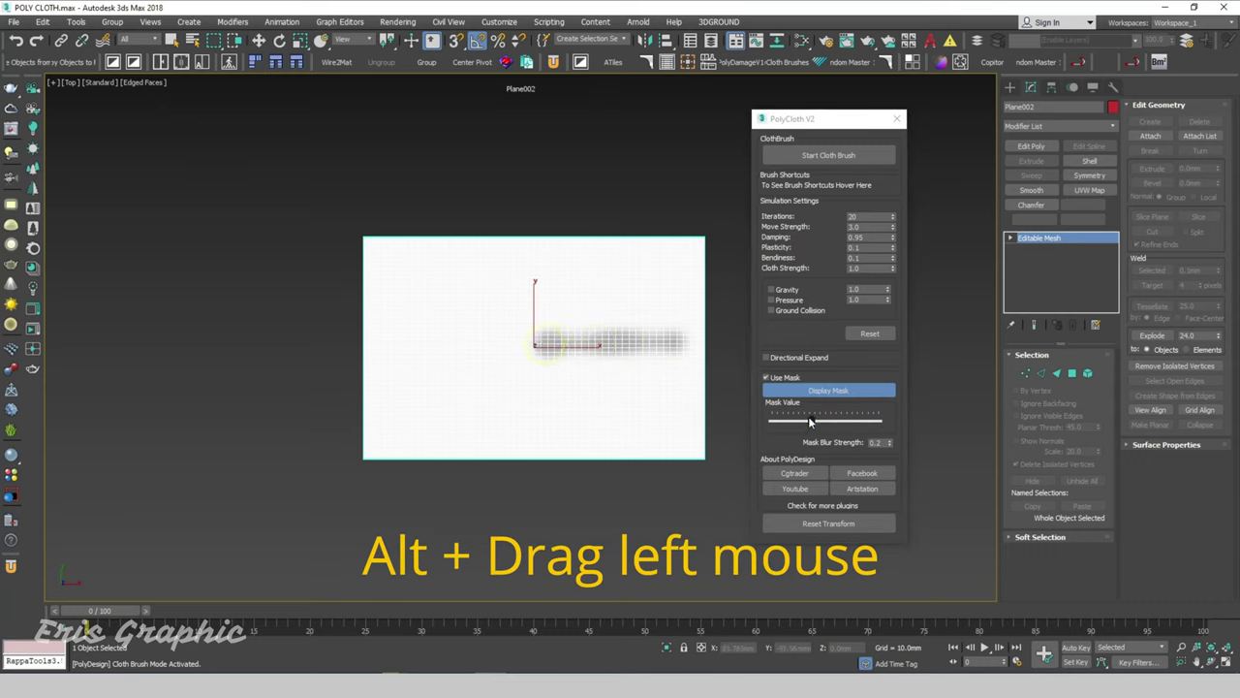
drag(812, 421, 781, 420)
alt+drag(660, 346, 367, 344)
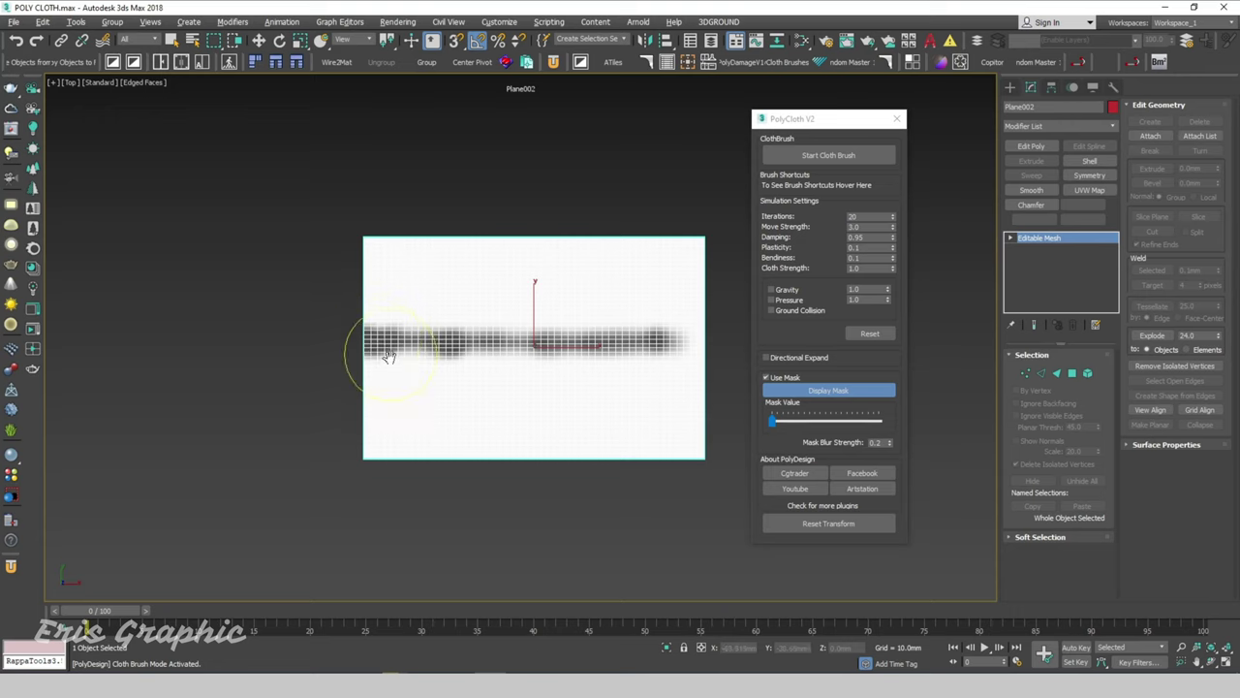
mouse_move(376, 345)
alt+mouse_down()
mouse_move(708, 339)
mouse_move(368, 343)
mouse_move(701, 349)
alt+mouse_up()
Step: Turn off Edged Faces, then fix the band's left edge by erasing and repainting it
key(f)
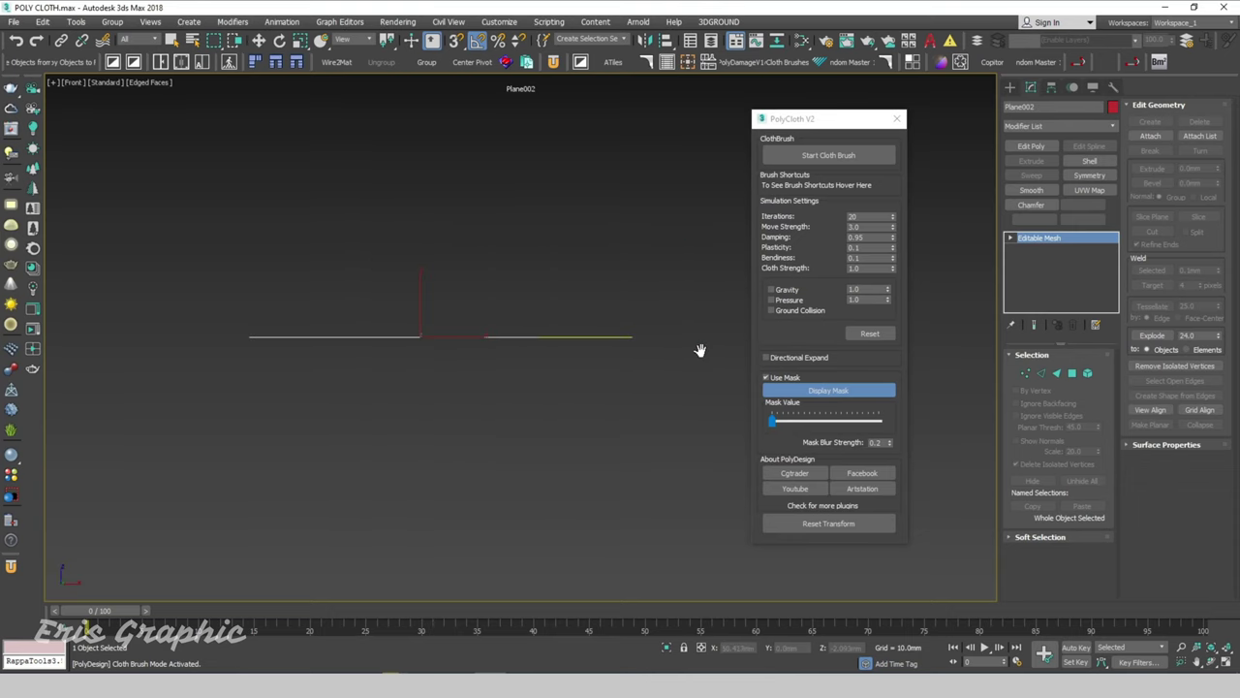
key(t)
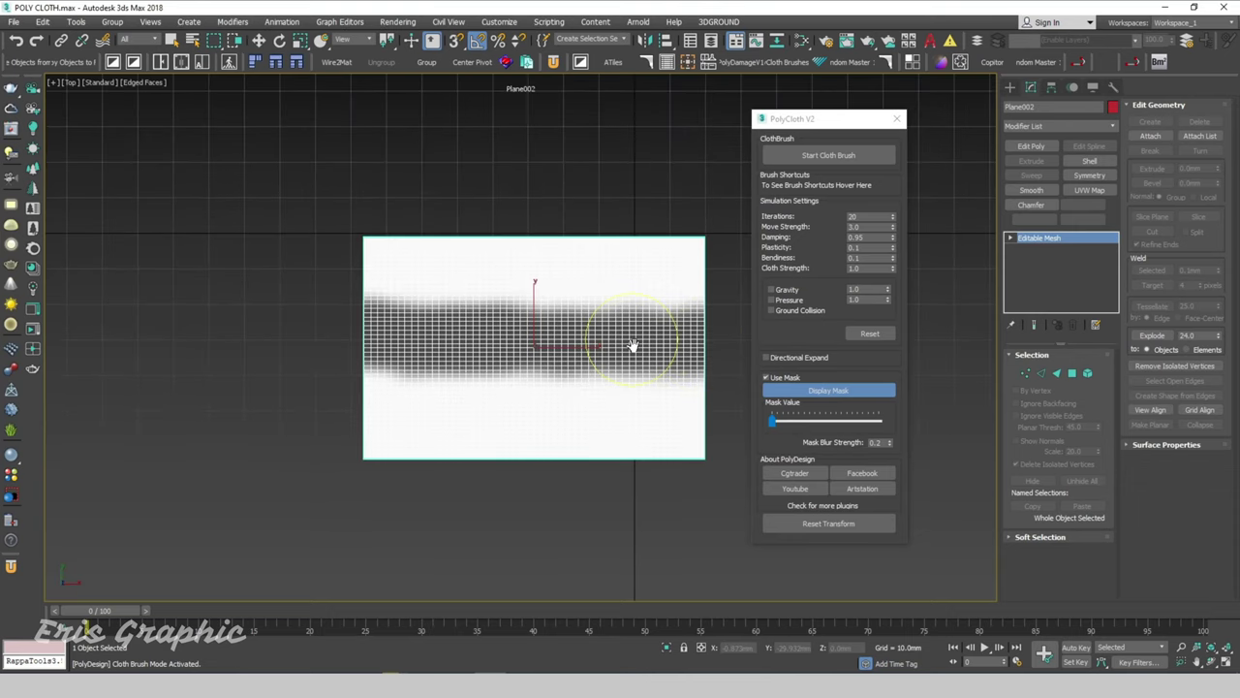
key(F4)
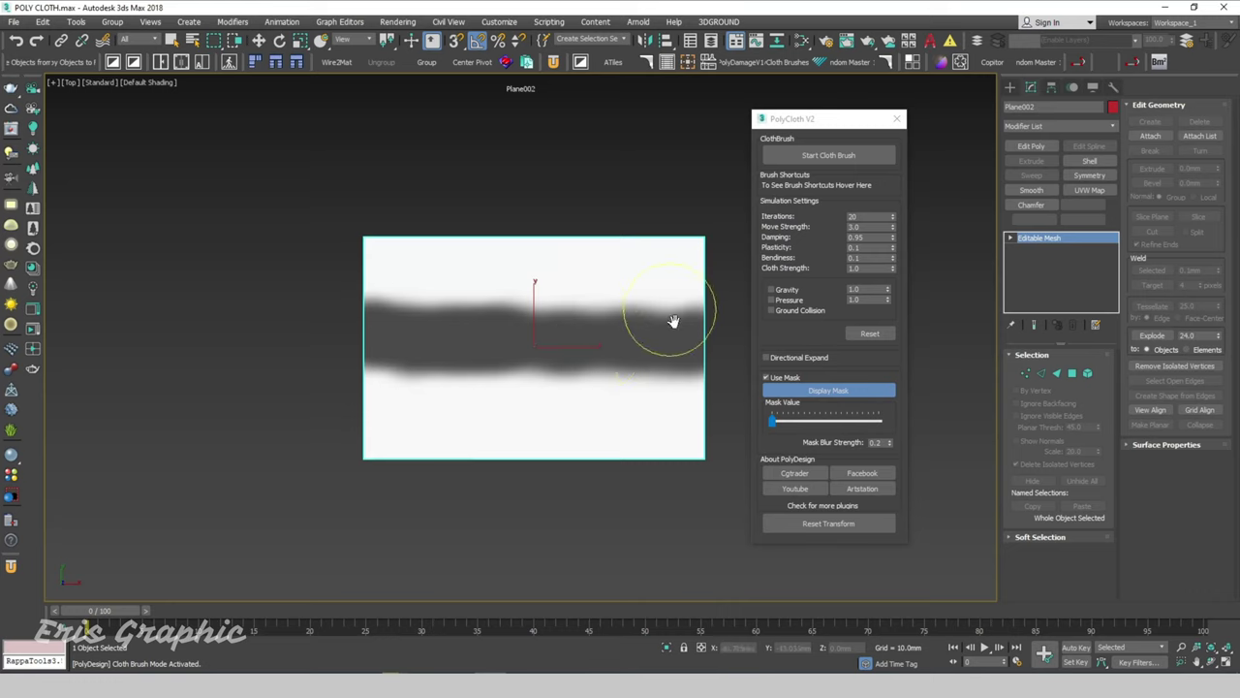
drag(773, 422, 882, 423)
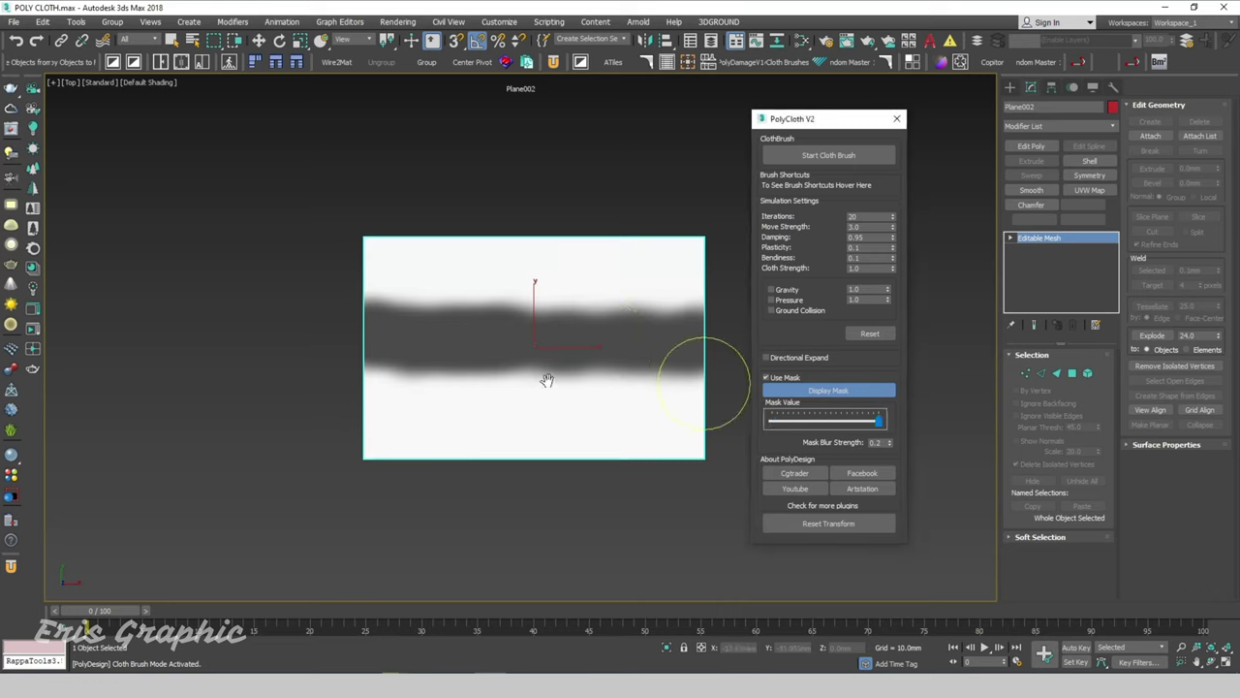
drag(368, 346, 373, 340)
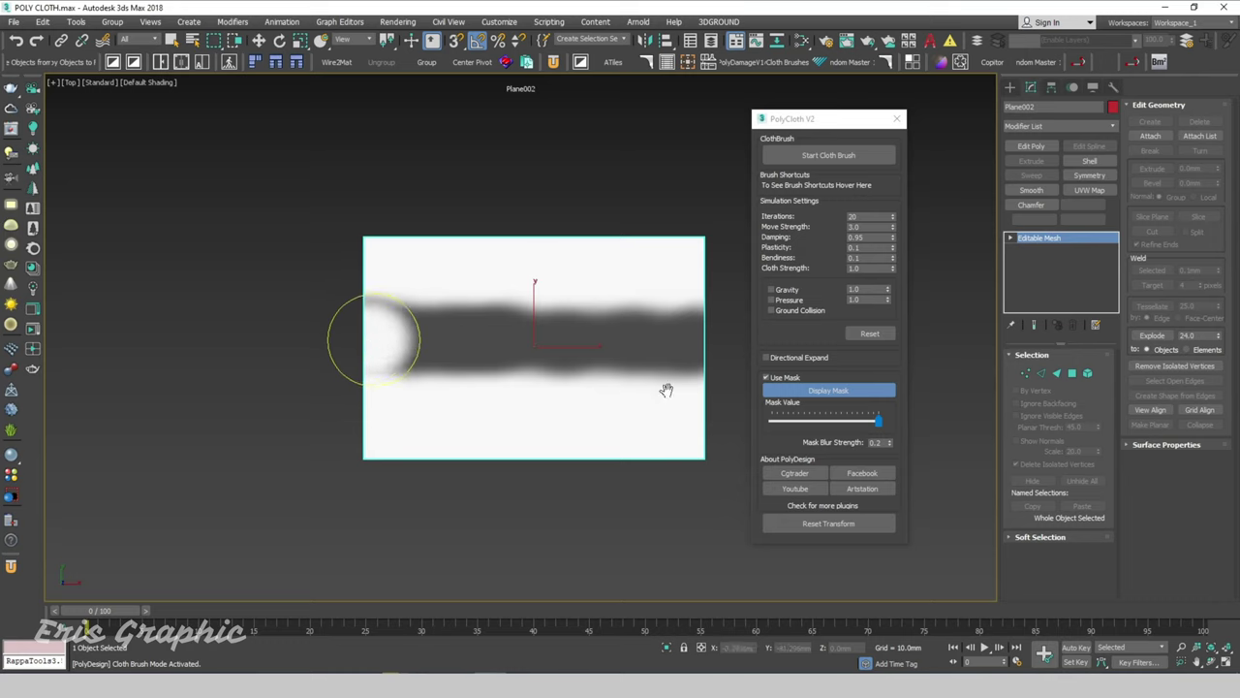
drag(881, 427, 750, 424)
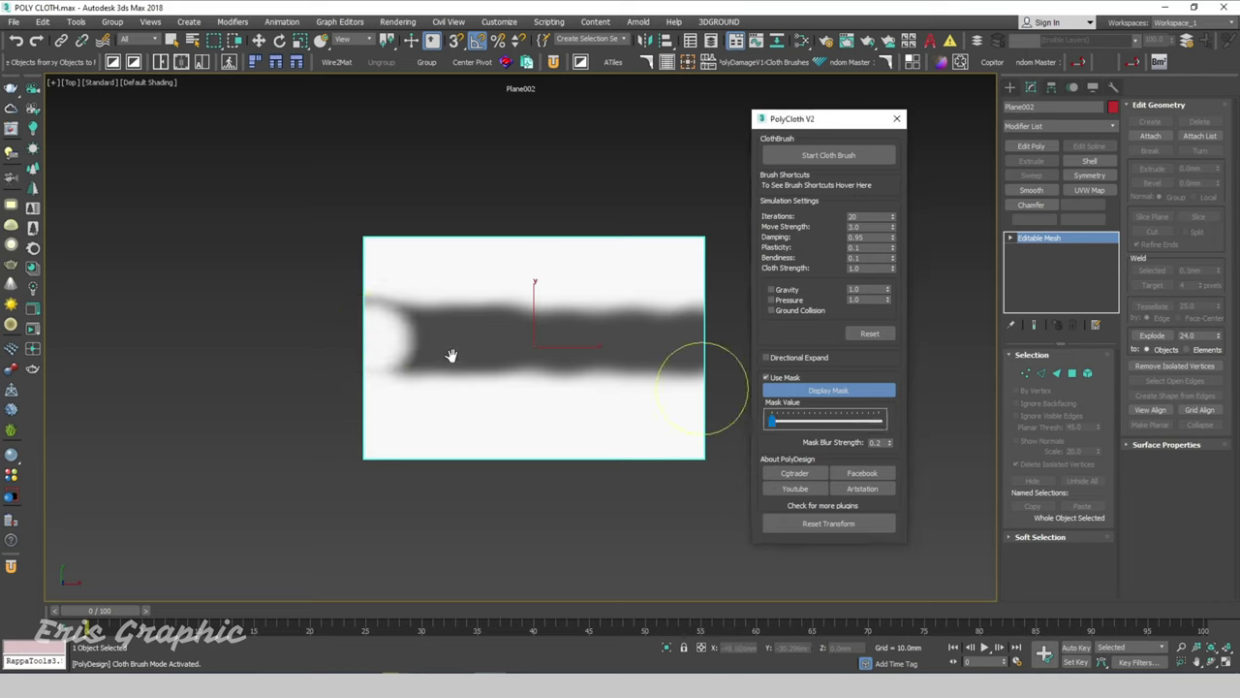
mouse_move(360, 336)
mouse_down()
mouse_move(698, 332)
mouse_move(369, 332)
mouse_move(685, 342)
mouse_move(567, 346)
mouse_move(337, 333)
mouse_up()
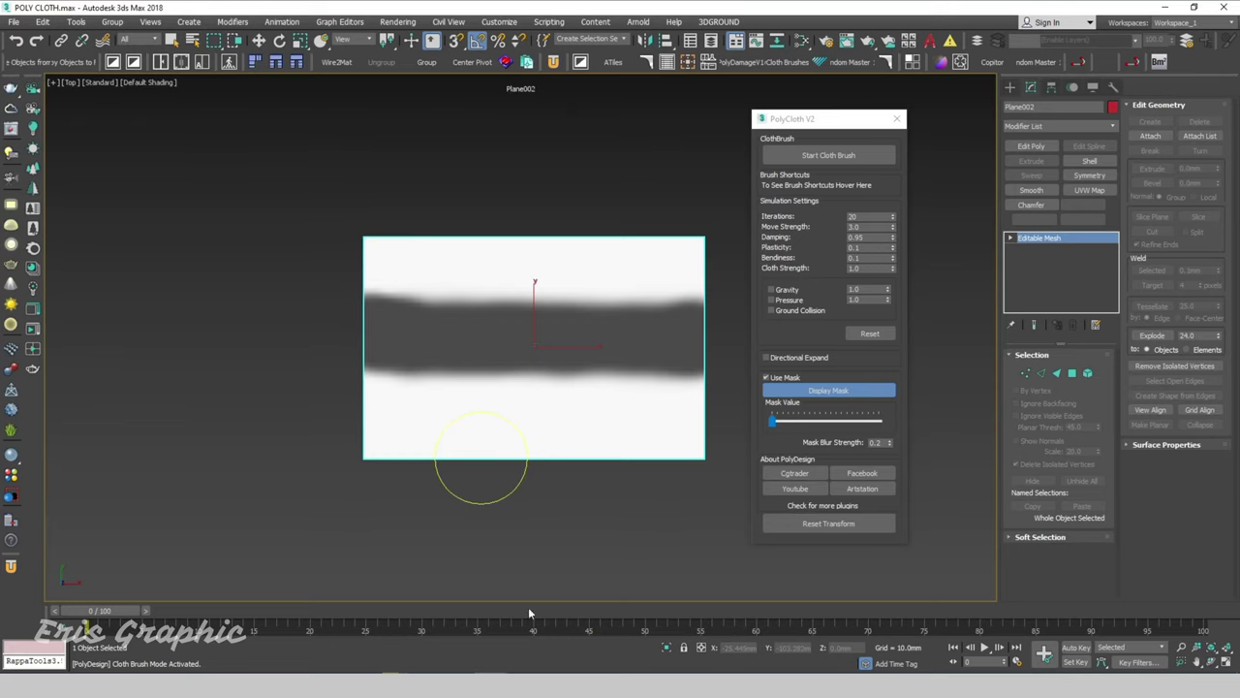
click(552, 508)
mouse_move(552, 508)
alt+middle_down()
mouse_move(664, 354)
mouse_move(623, 404)
mouse_move(728, 359)
alt+middle_up()
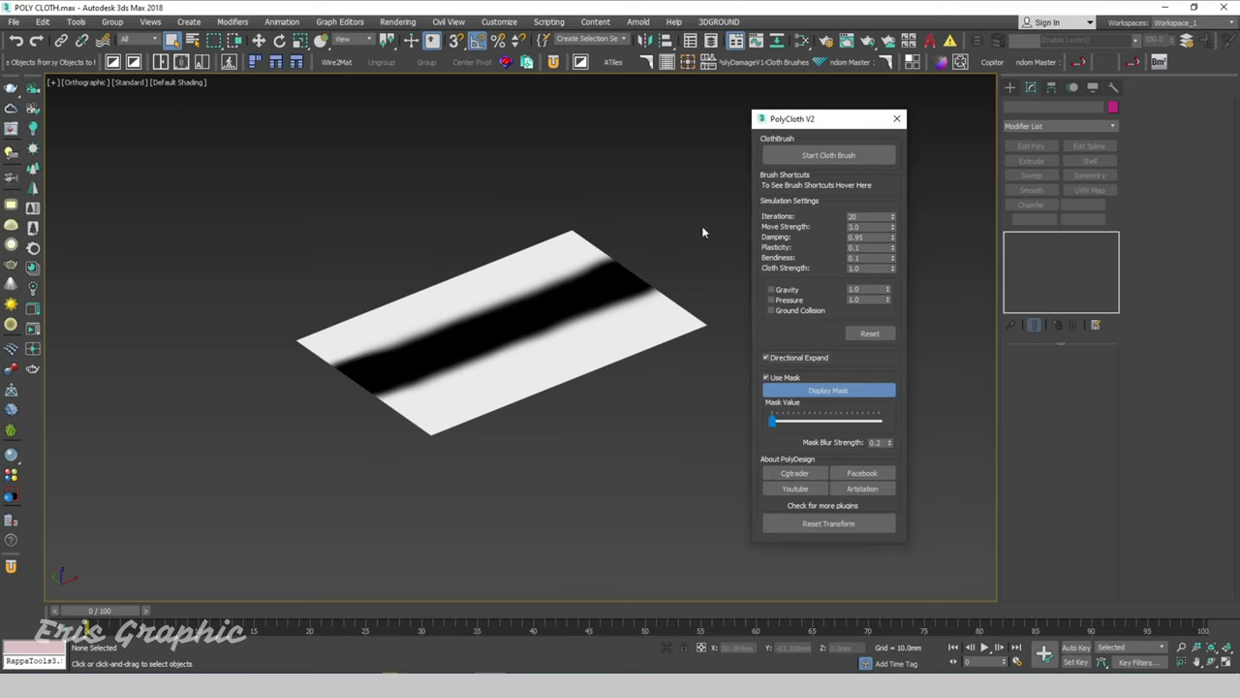
Step: Select the plane and cloth-brush its centre upward so the unmasked sides drape down
click(793, 157)
click(668, 390)
click(591, 312)
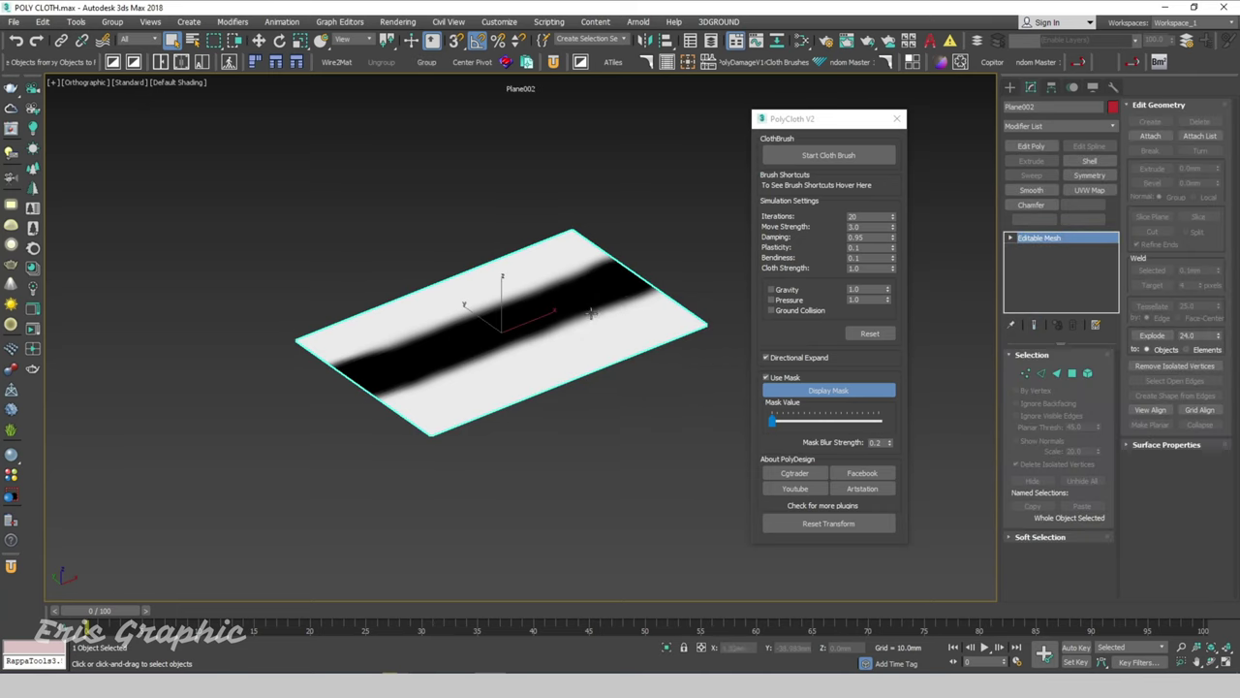
click(810, 161)
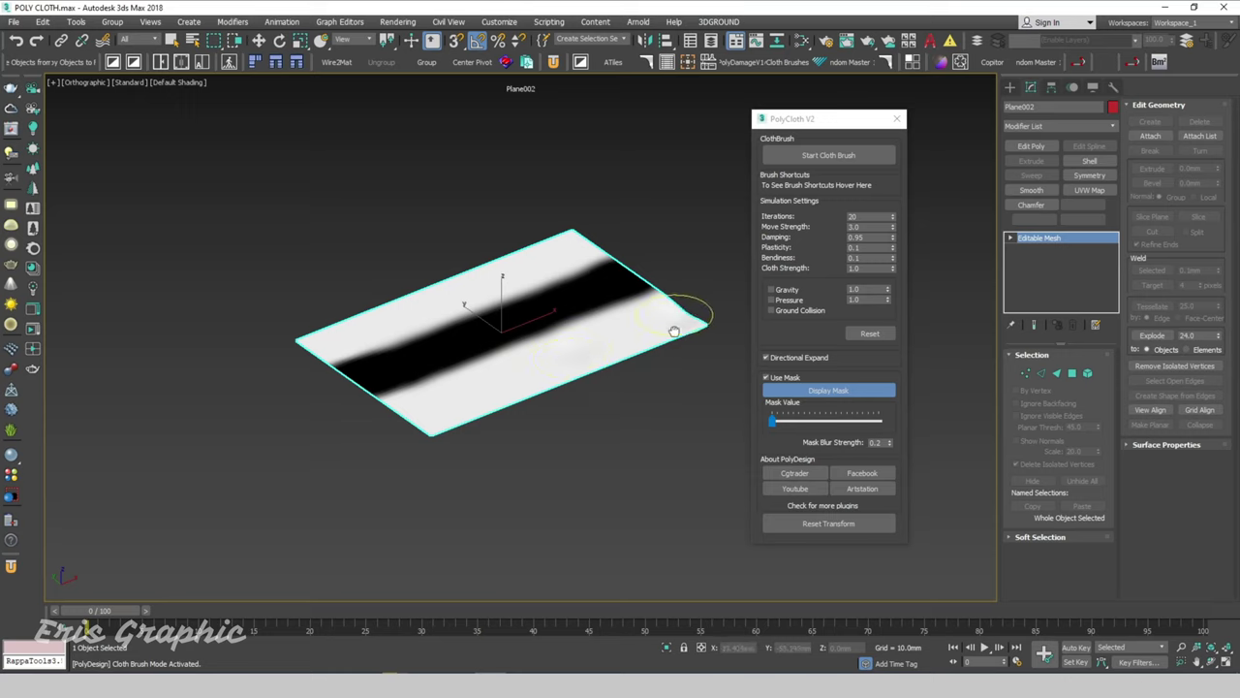
drag(594, 366, 466, 396)
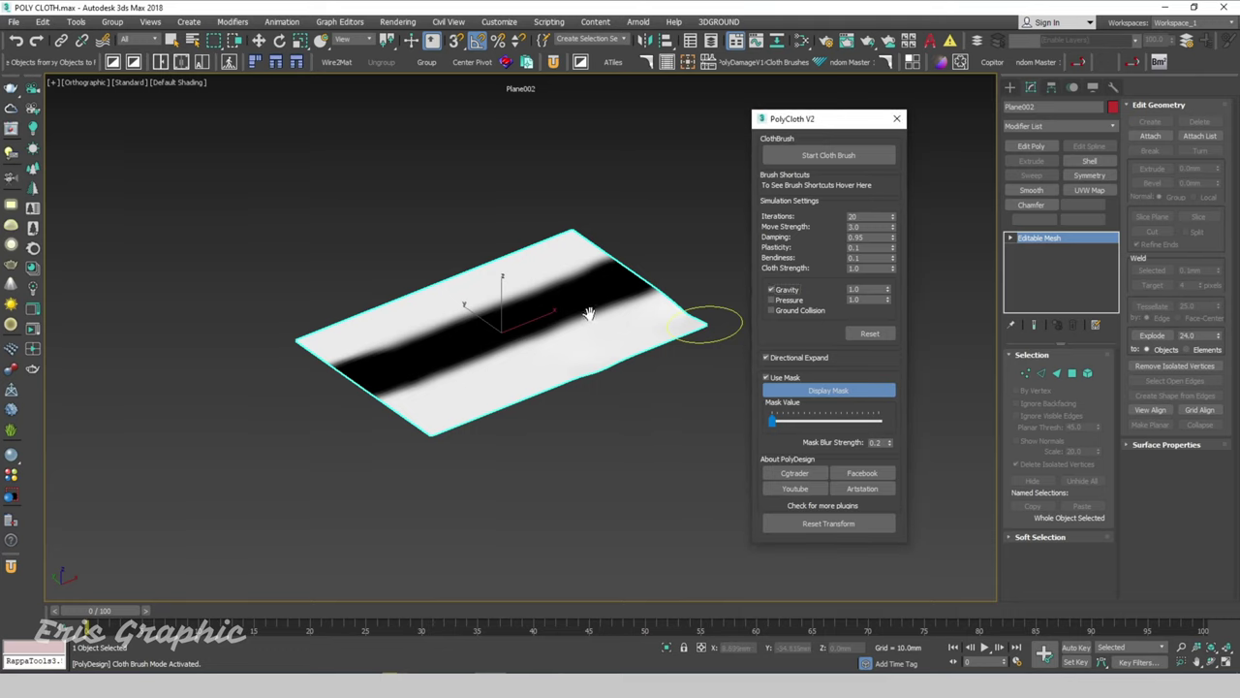
alt+middle_drag(631, 363, 552, 356)
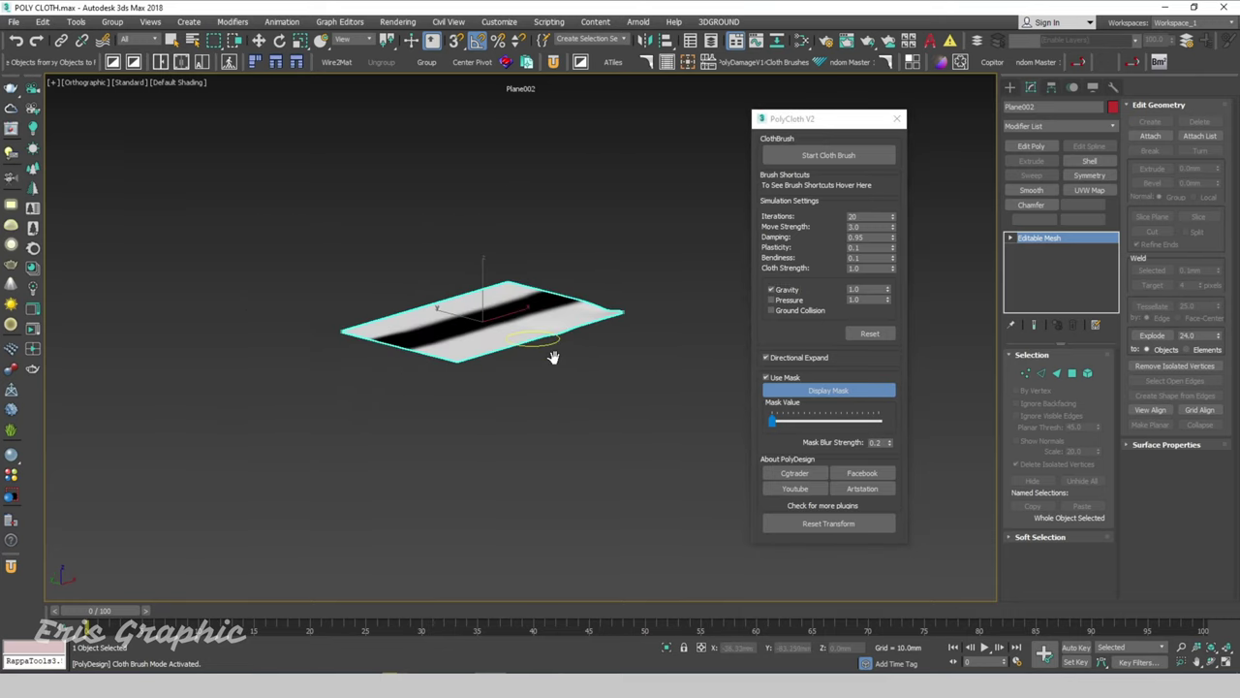
scroll(504, 300, up, 5)
drag(490, 285, 477, 437)
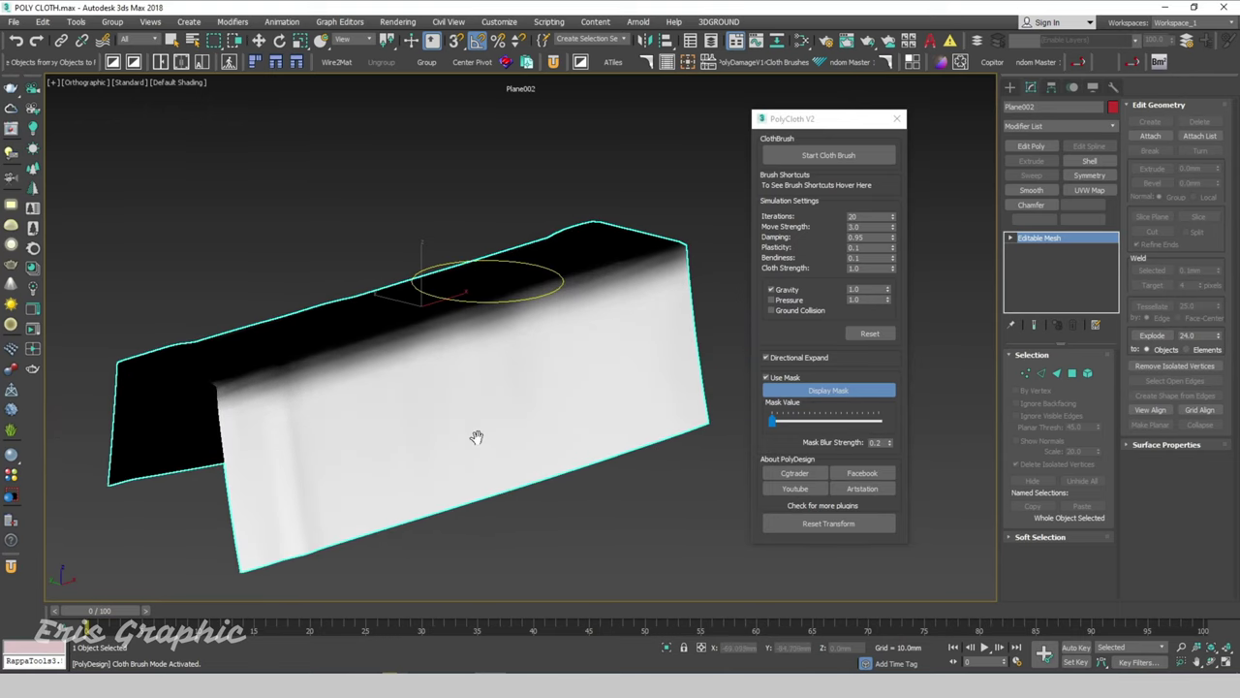
right_click(493, 210)
Step: Deselect the draped cloth and inspect it from another angle with edges shown
mouse_move(425, 307)
alt+middle_down()
mouse_move(481, 377)
mouse_move(437, 360)
mouse_move(423, 387)
mouse_move(459, 396)
mouse_move(415, 410)
alt+middle_up()
scroll(504, 418, down, 3)
click(535, 407)
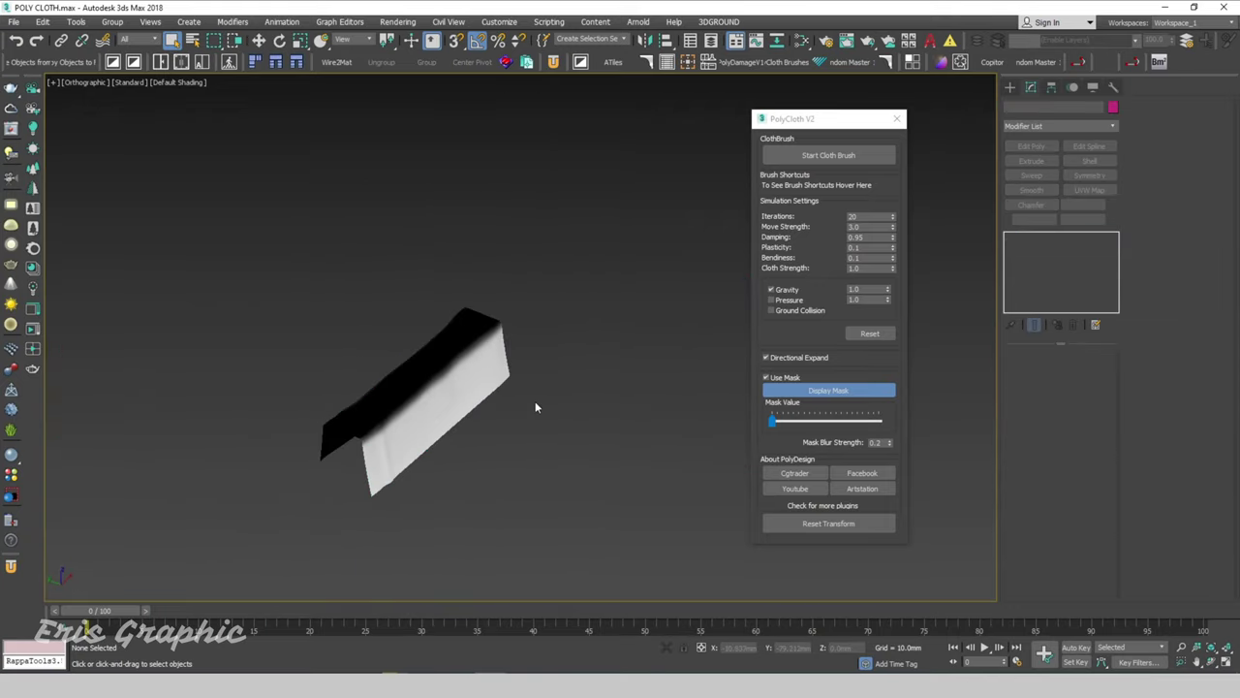
key(F3)
key(F3)
alt+middle_drag(535, 407, 555, 432)
key(F3)
key(F4)
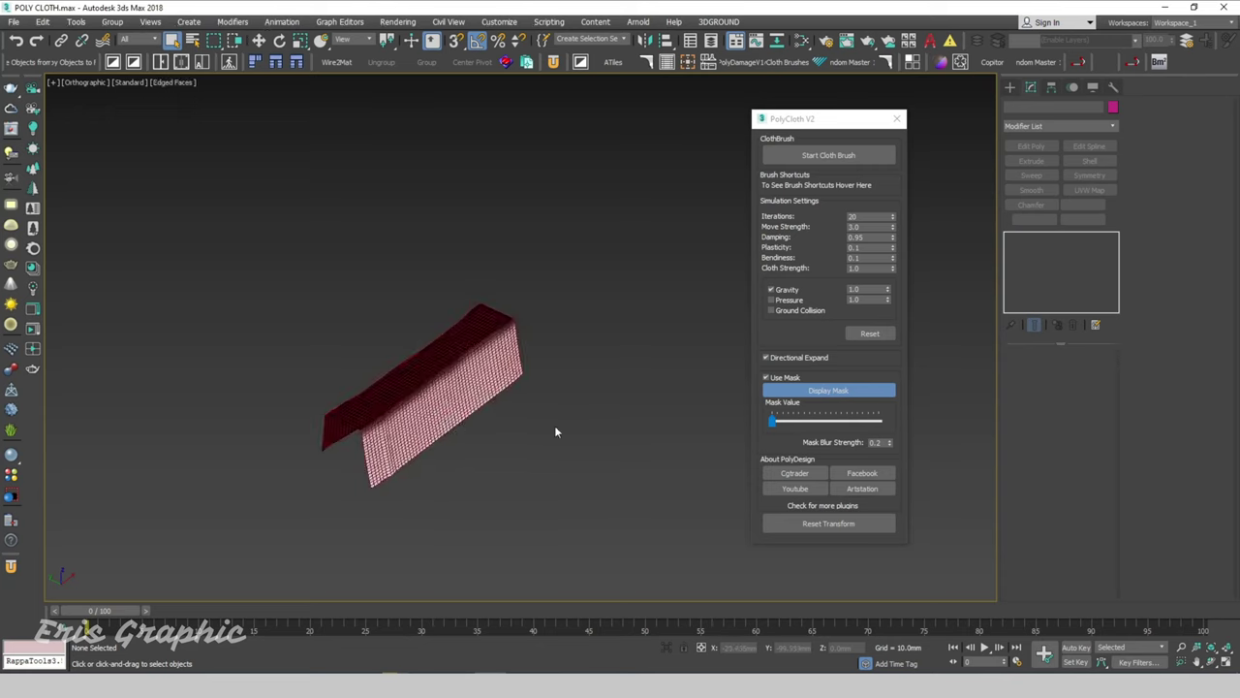
Step: Turn off the mask display and exit the cloth brush
click(789, 391)
click(766, 378)
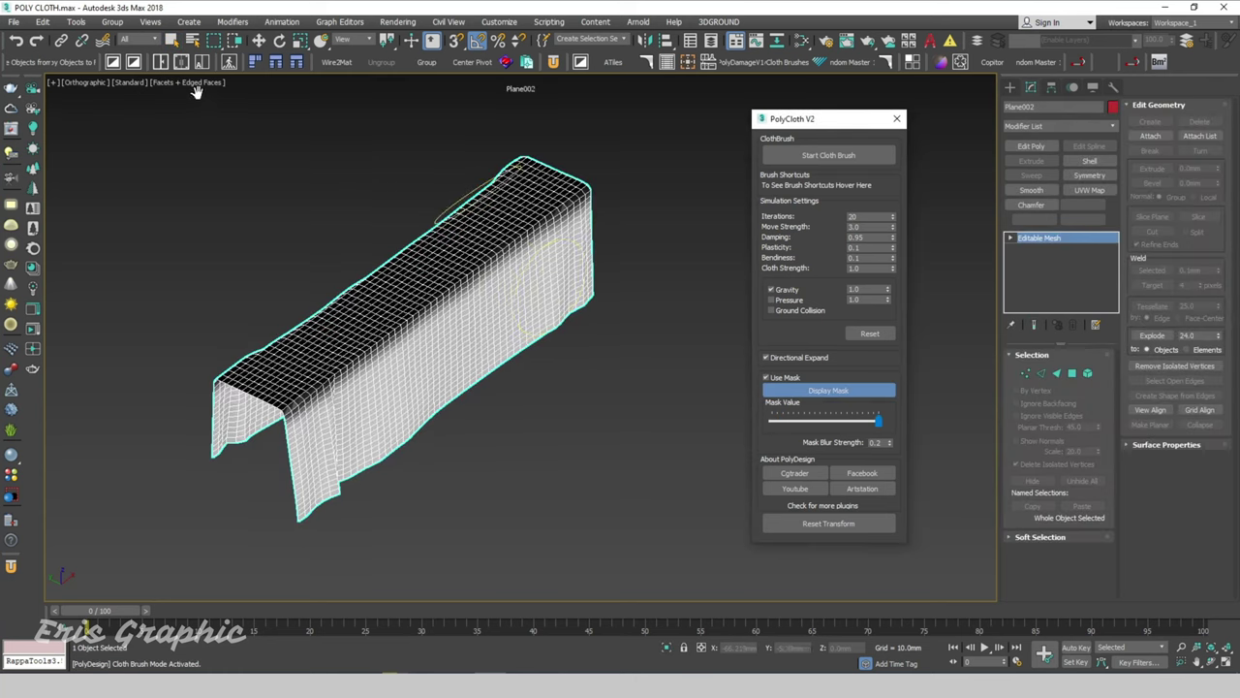
right_click(230, 144)
click(187, 85)
click(384, 120)
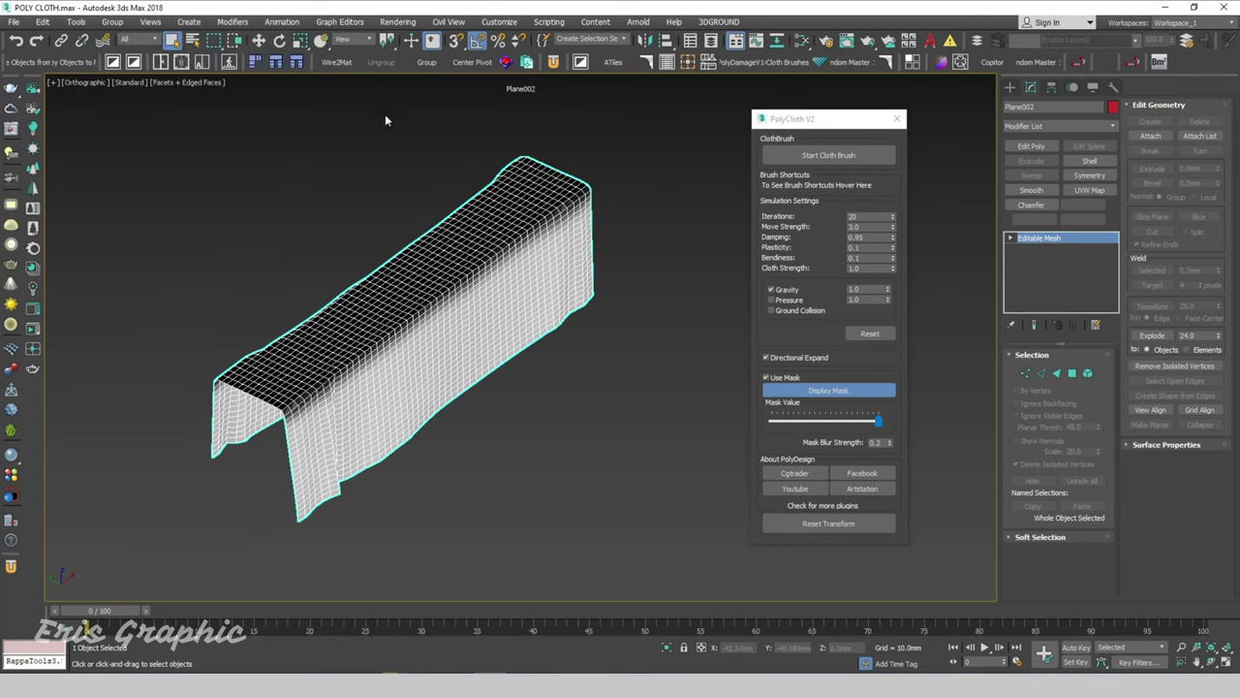
click(205, 85)
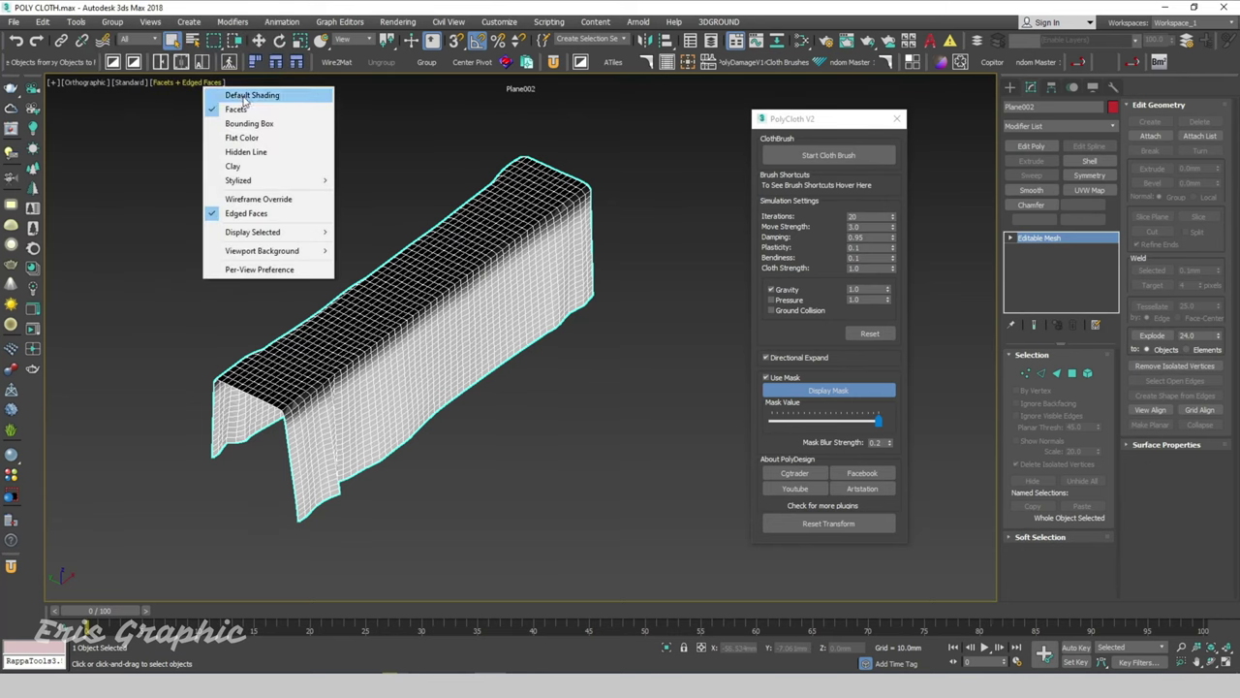
Step: Switch the viewport to Clay shading and restart the cloth brush on the reselected cloth
click(262, 174)
click(647, 187)
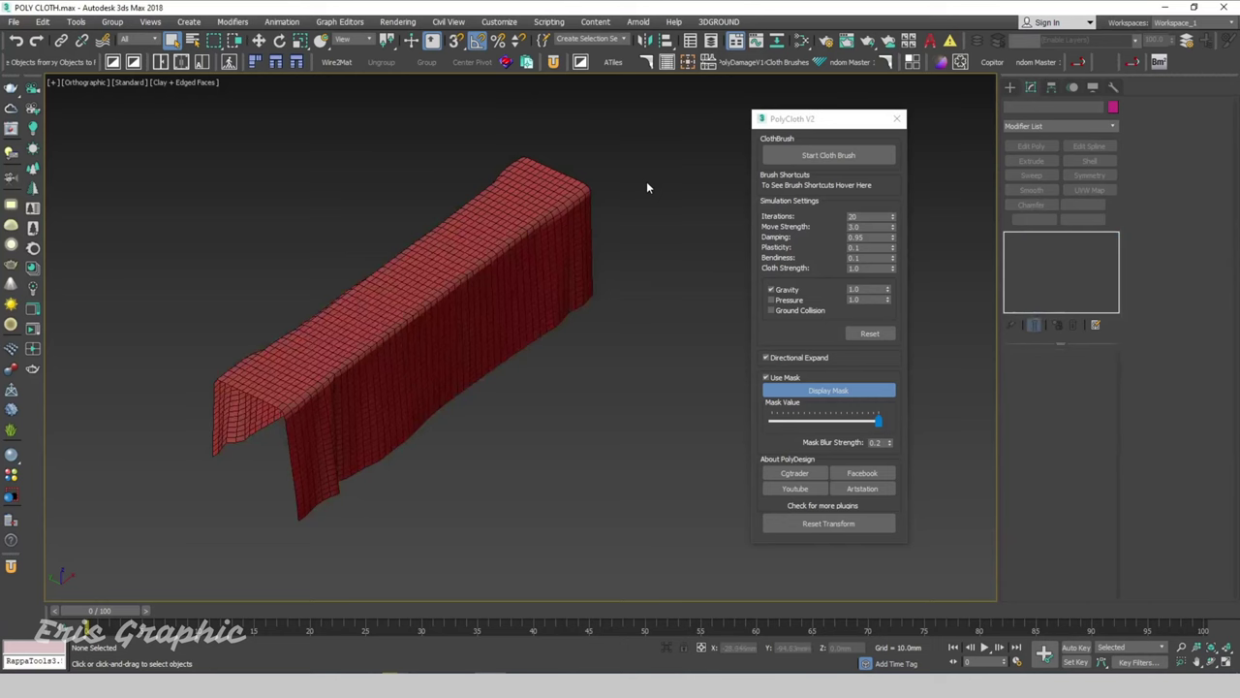
drag(614, 155, 565, 211)
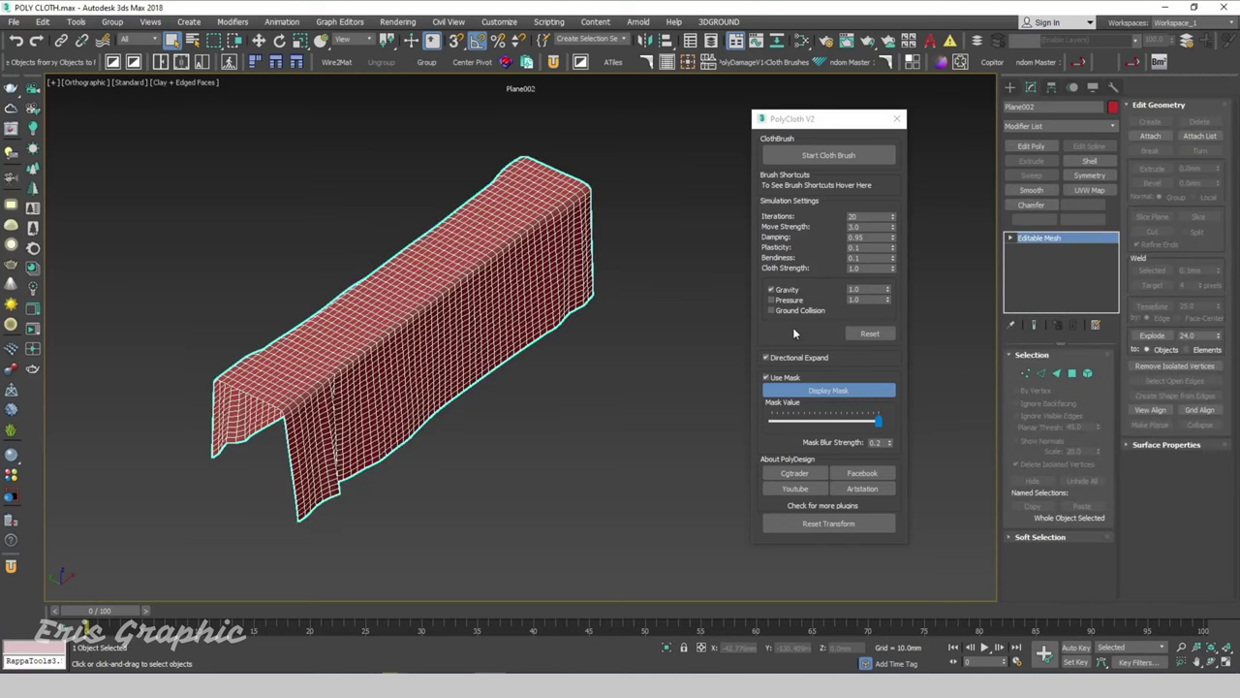
click(828, 155)
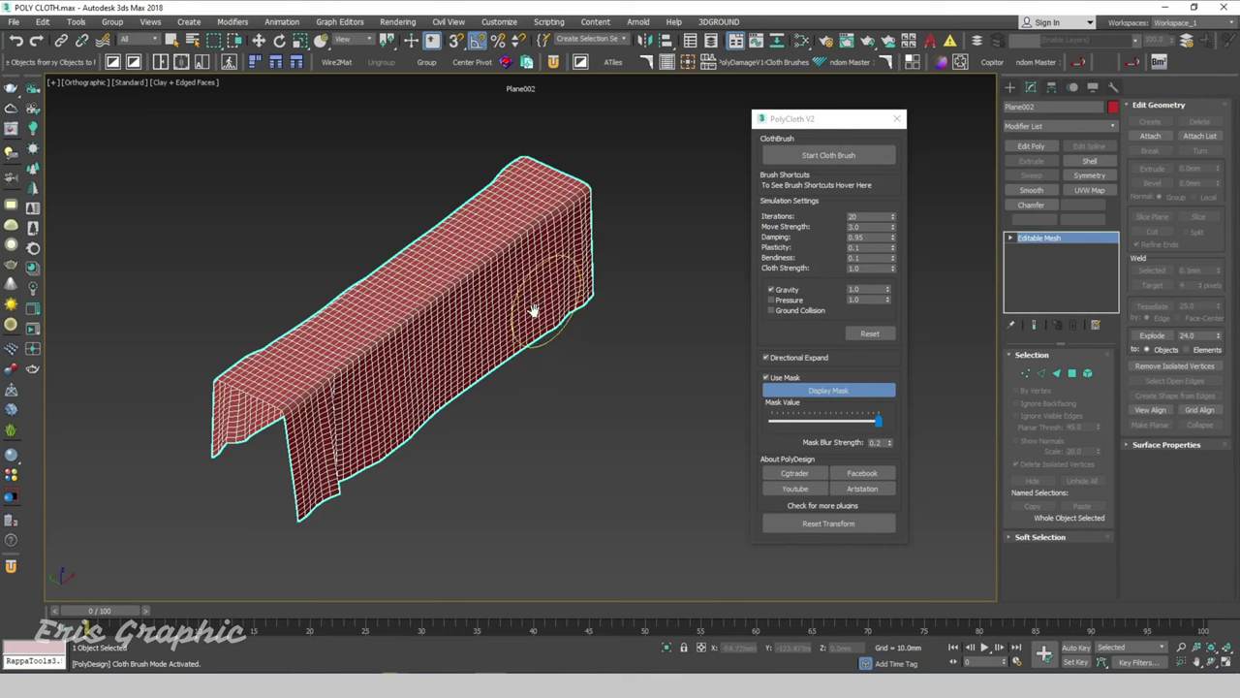
Step: Brush folds into the cloth's right side, front flap and lower edge with edges hidden
drag(524, 309, 546, 304)
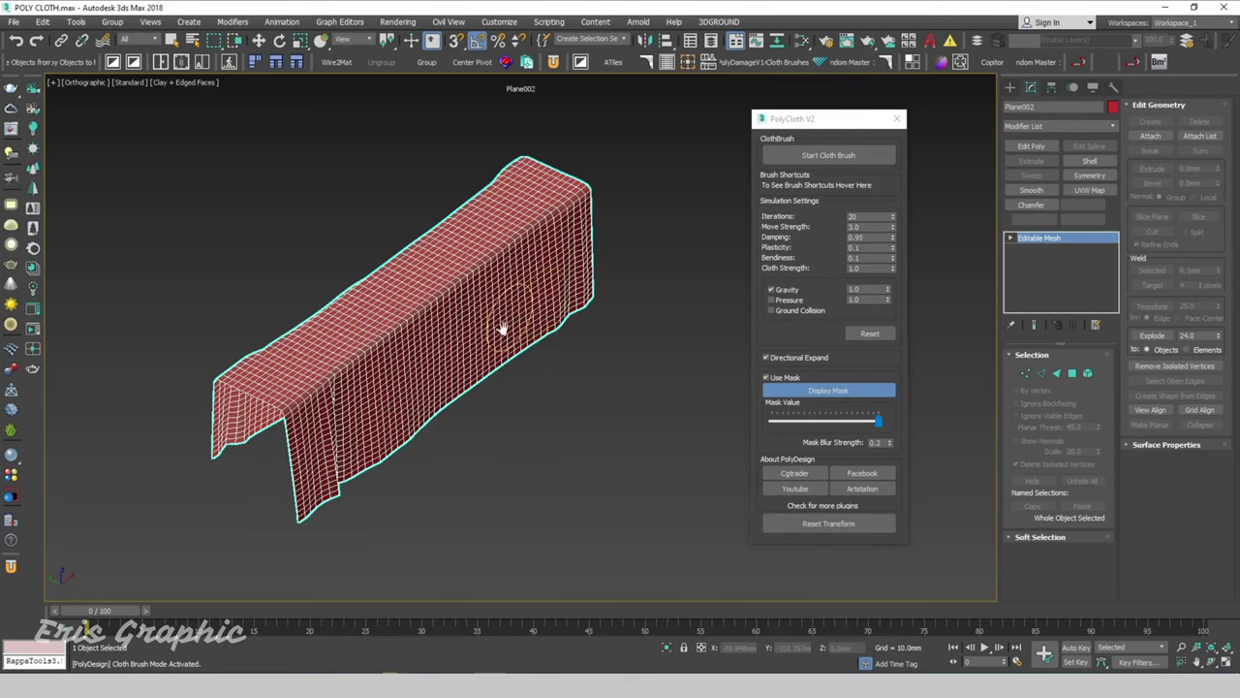
mouse_move(419, 395)
mouse_down()
mouse_move(413, 406)
mouse_move(486, 355)
mouse_up()
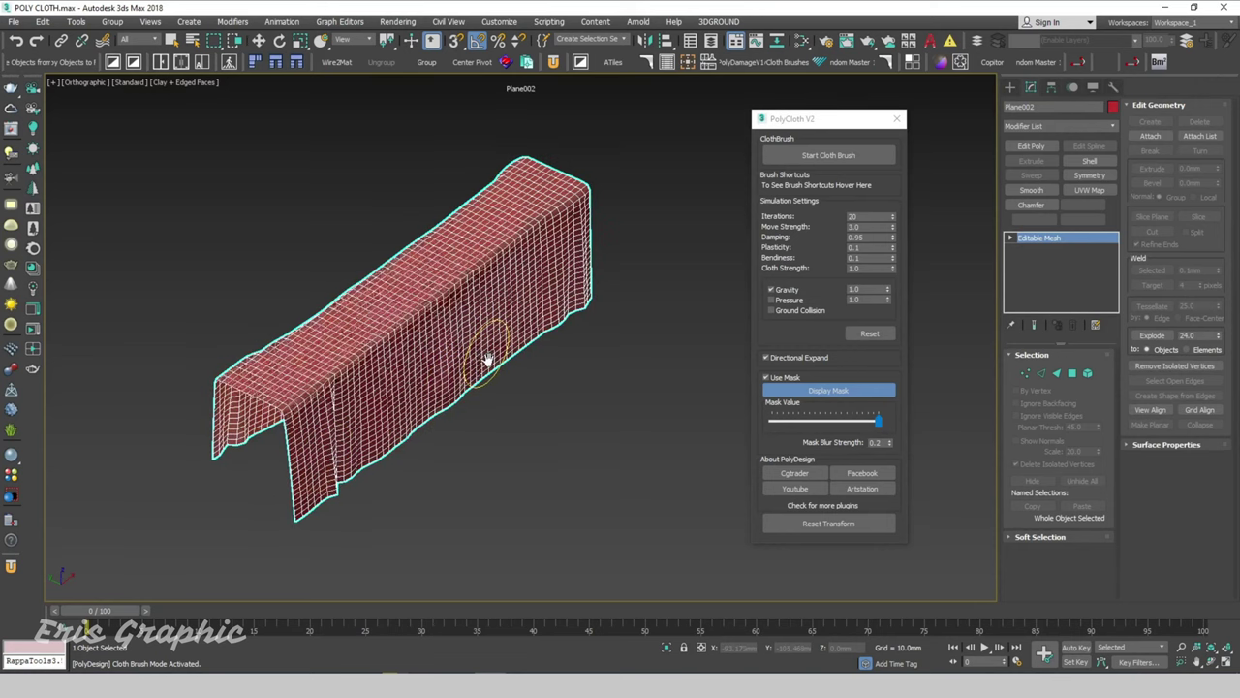
key(F4)
scroll(397, 407, up, 4)
mouse_move(386, 406)
mouse_down()
mouse_move(291, 526)
mouse_move(530, 355)
mouse_up()
Step: Add folds across the cloth's front, toggle Pressure, and pull the cloth down into a ridge
scroll(310, 443, down, 5)
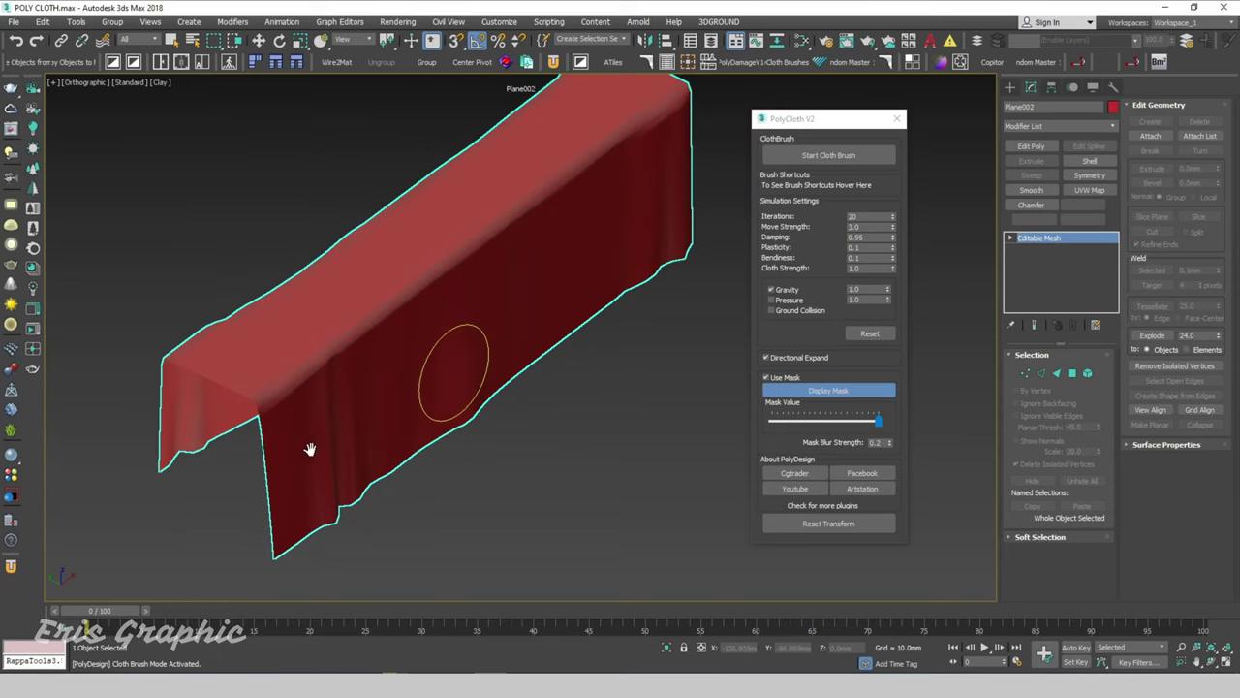
alt+middle_drag(476, 387, 534, 359)
mouse_move(531, 359)
mouse_down()
mouse_move(636, 340)
mouse_move(553, 340)
mouse_move(421, 407)
mouse_move(396, 391)
mouse_move(222, 462)
mouse_move(236, 468)
mouse_up()
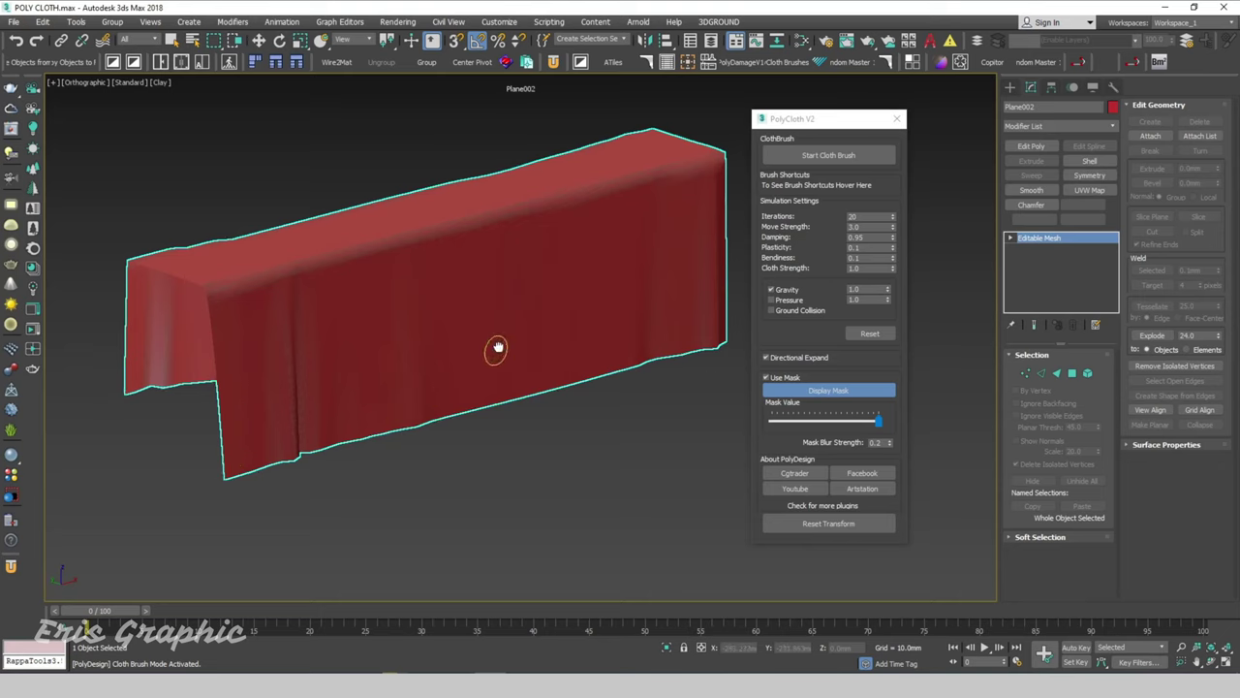
drag(496, 347, 502, 341)
alt+middle_drag(562, 346, 568, 360)
mouse_move(510, 320)
alt+middle_down()
mouse_move(510, 351)
mouse_move(504, 341)
mouse_move(614, 368)
mouse_move(944, 472)
mouse_move(752, 423)
alt+middle_up()
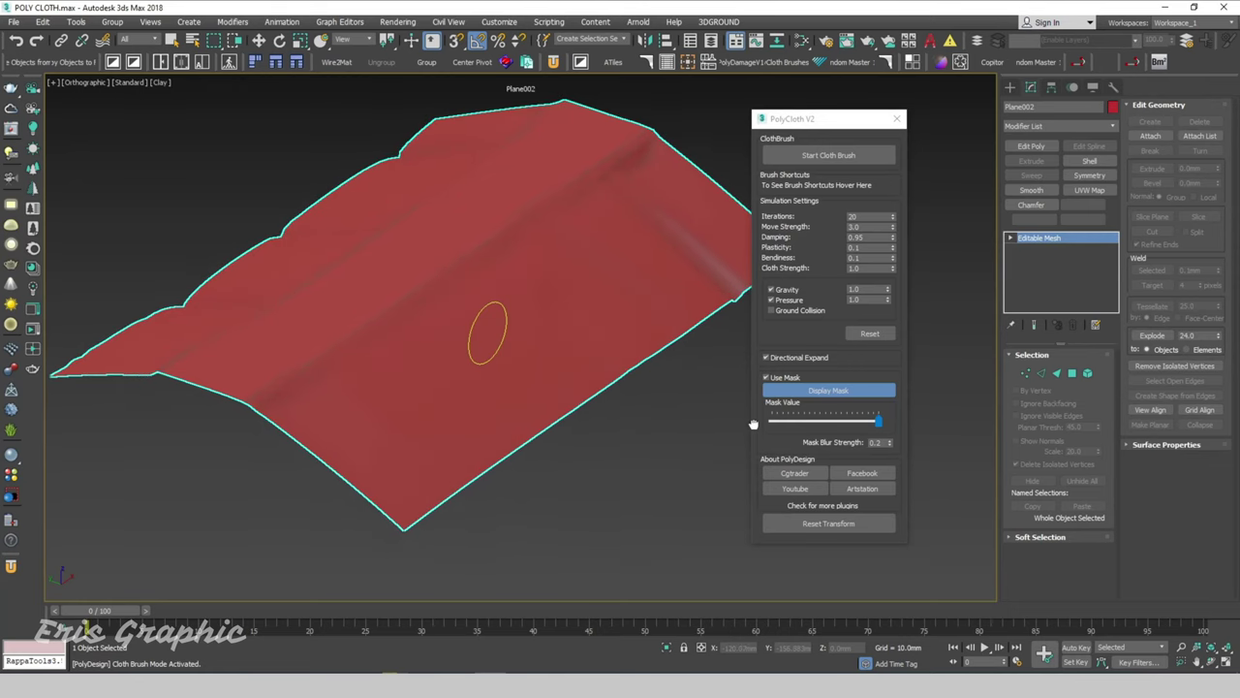
click(772, 301)
drag(465, 224, 499, 412)
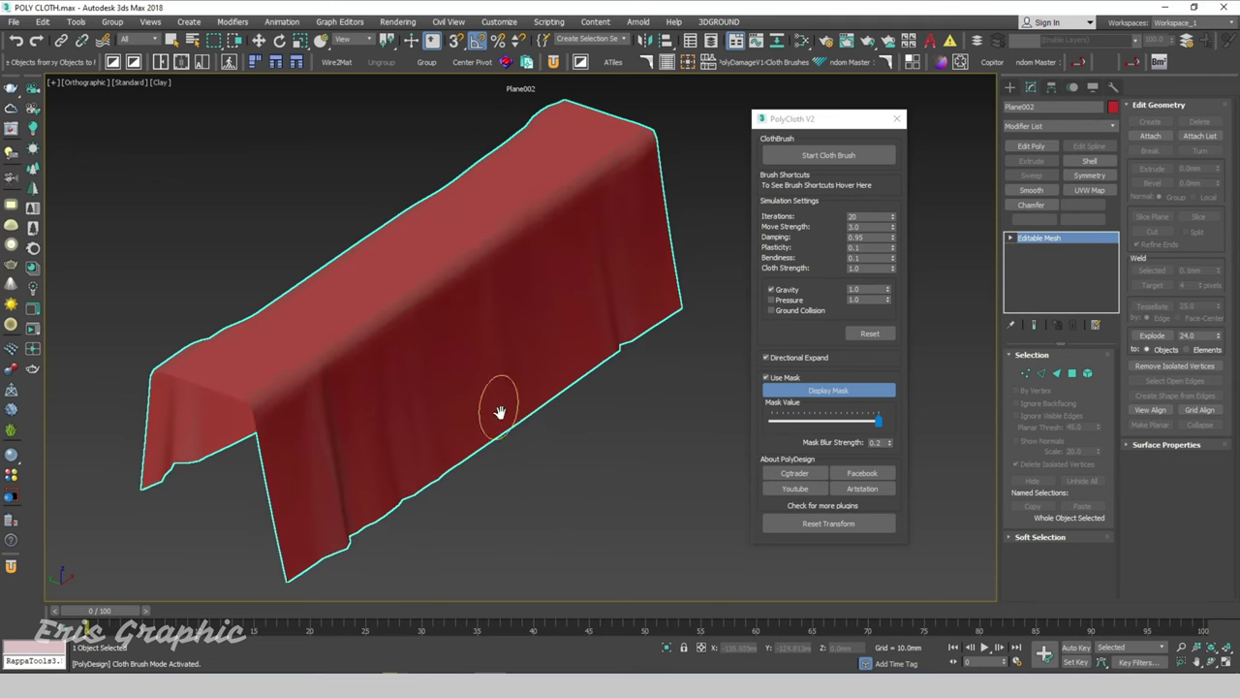
Step: Exit the cloth brush and check the cloth with Edged Faces on and then off
right_click(540, 417)
scroll(539, 421, down, 3)
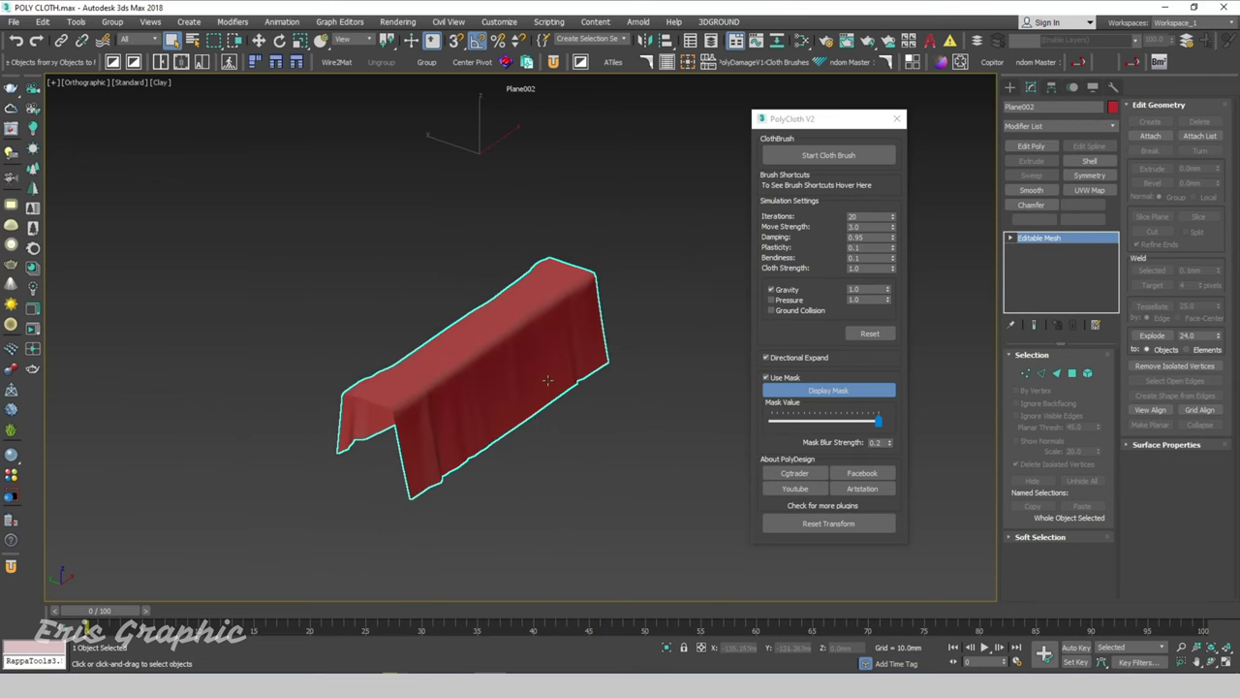
key(F4)
scroll(504, 373, up, 3)
key(F4)
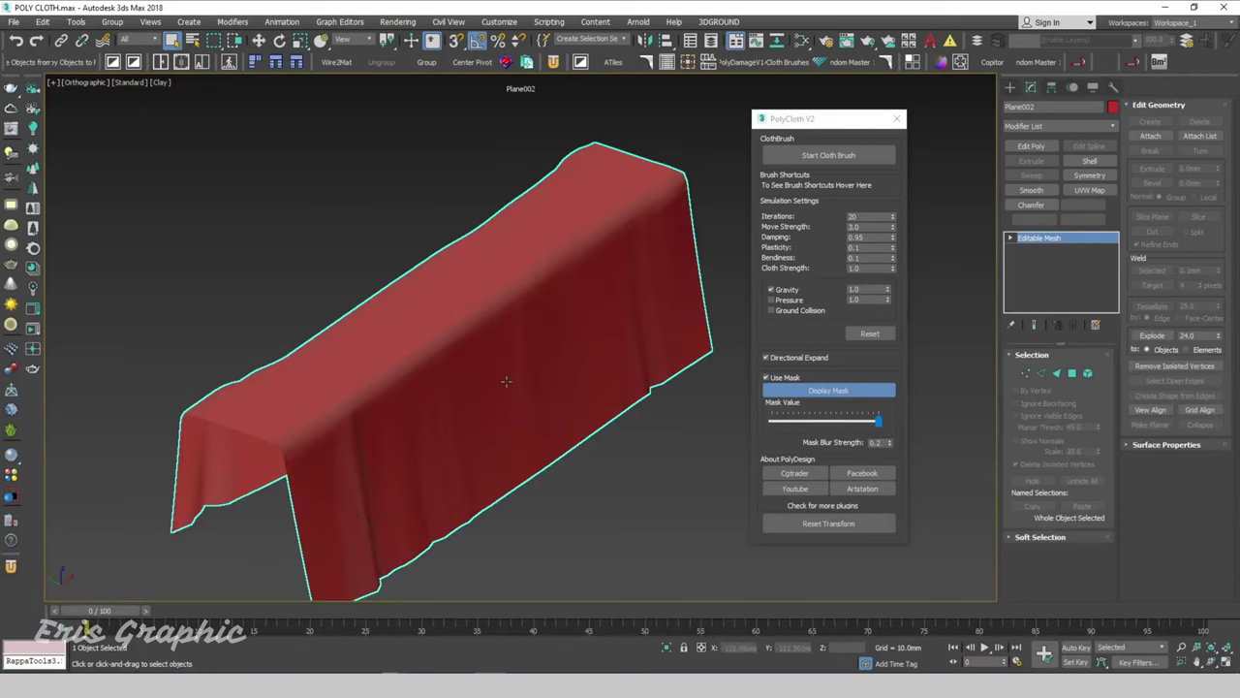
alt+middle_drag(522, 351, 514, 346)
right_click(382, 245)
key(Escape)
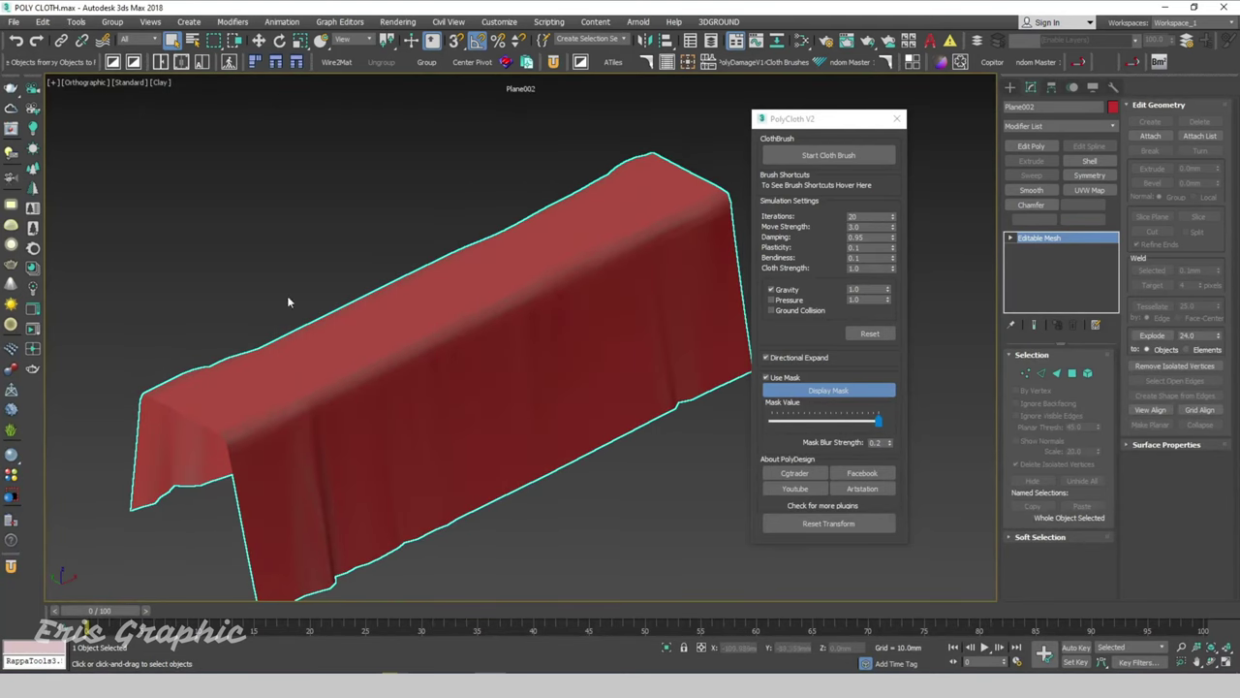
Step: Deselect the cloth and orbit around it to review the folds with wireframe edges
click(585, 500)
scroll(586, 500, down, 3)
scroll(620, 496, down, 1)
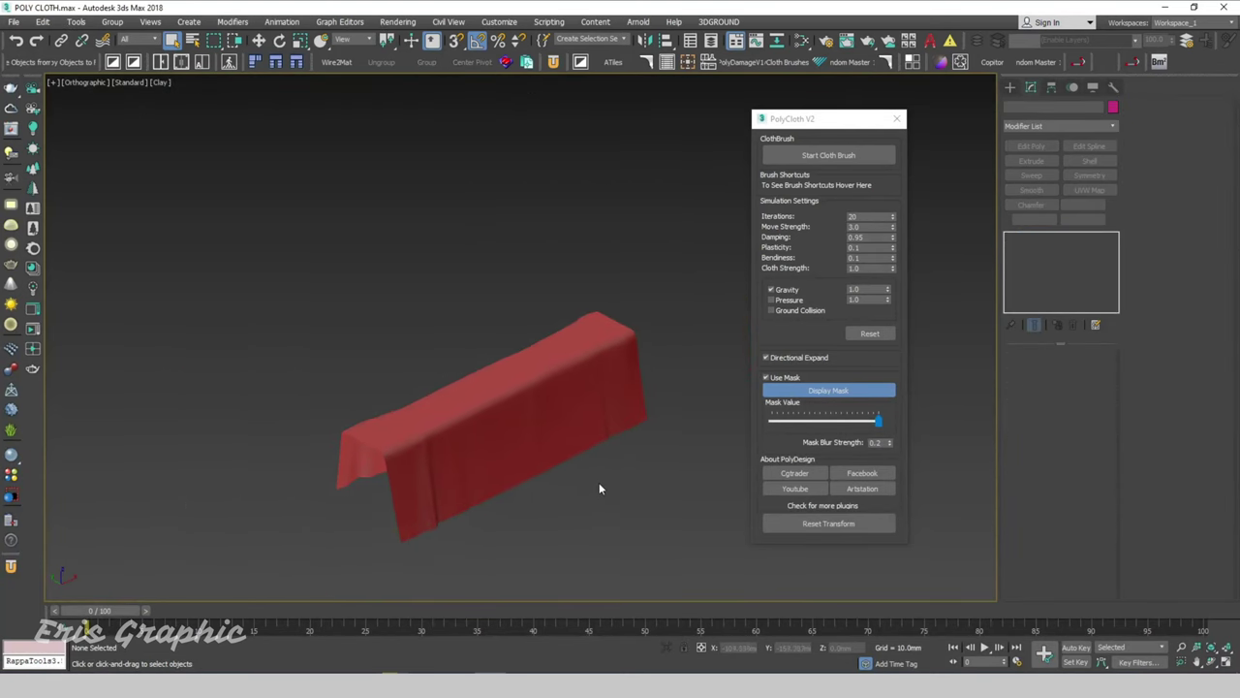
mouse_move(610, 491)
alt+middle_down()
mouse_move(570, 407)
mouse_move(583, 441)
mouse_move(620, 415)
alt+middle_up()
scroll(553, 424, up, 2)
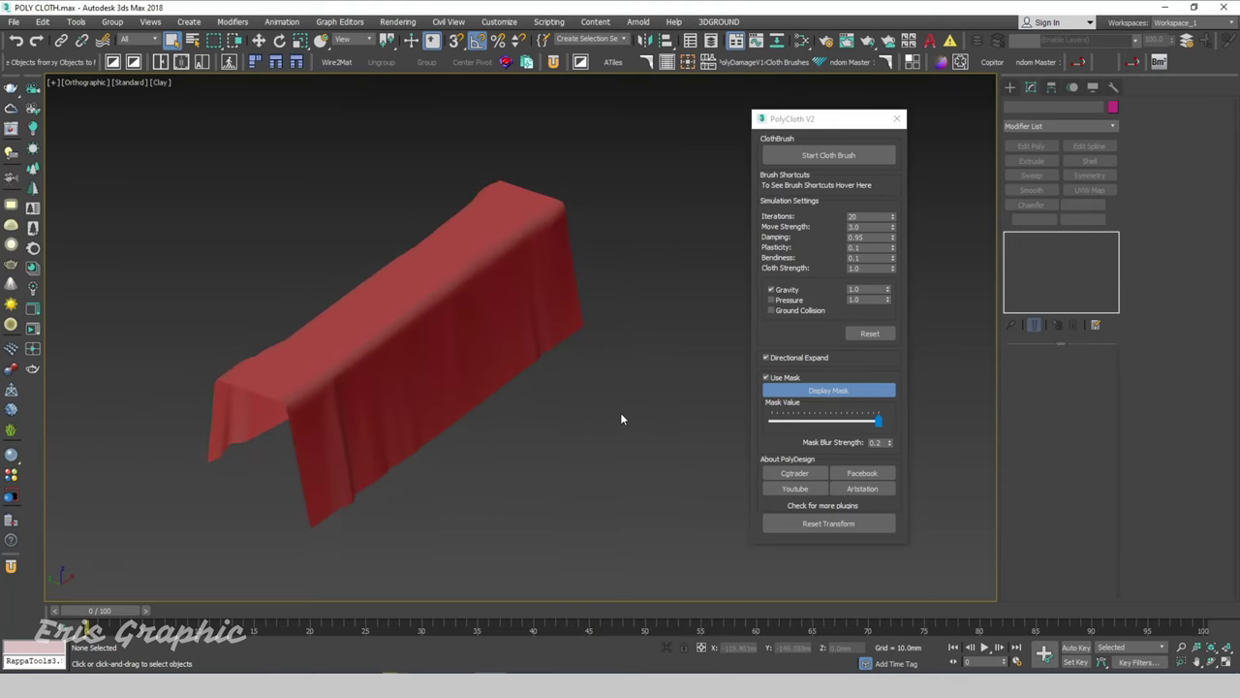
key(F4)
scroll(488, 417, up, 2)
scroll(488, 418, up, 2)
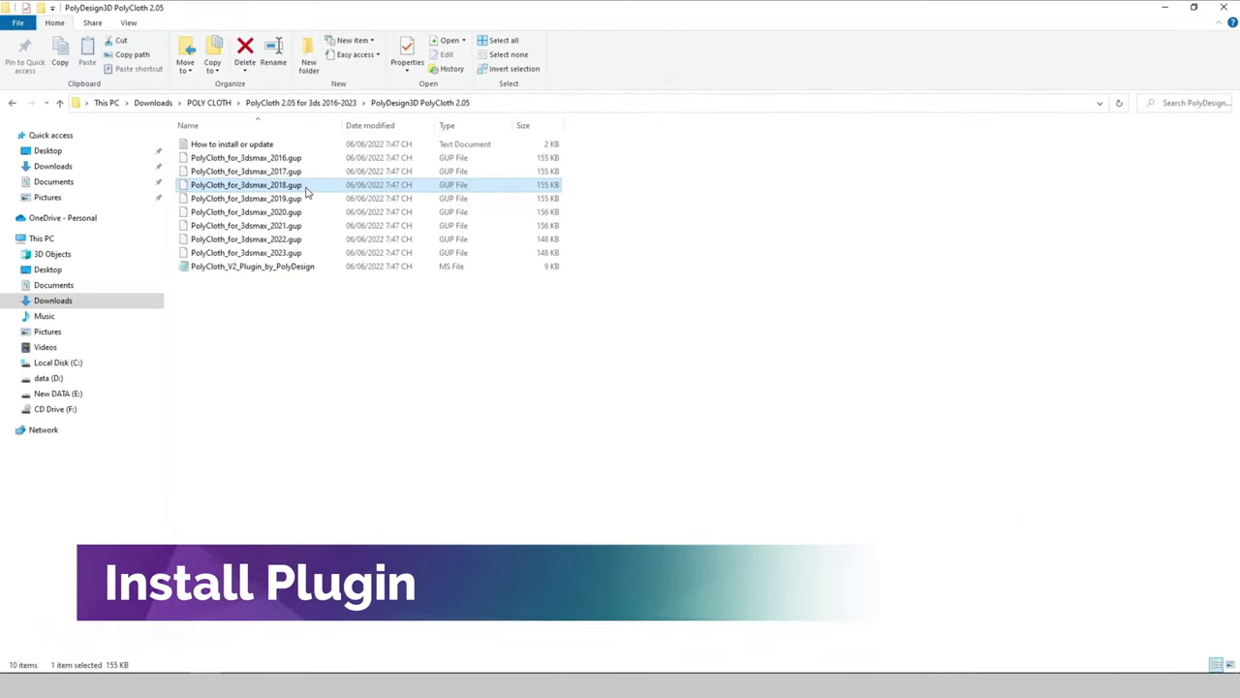
Step: Copy PolyCloth_for_3dsmax_2018.gup and navigate to C:\Program Files\Autodesk\3ds Max 2018
right_click(306, 189)
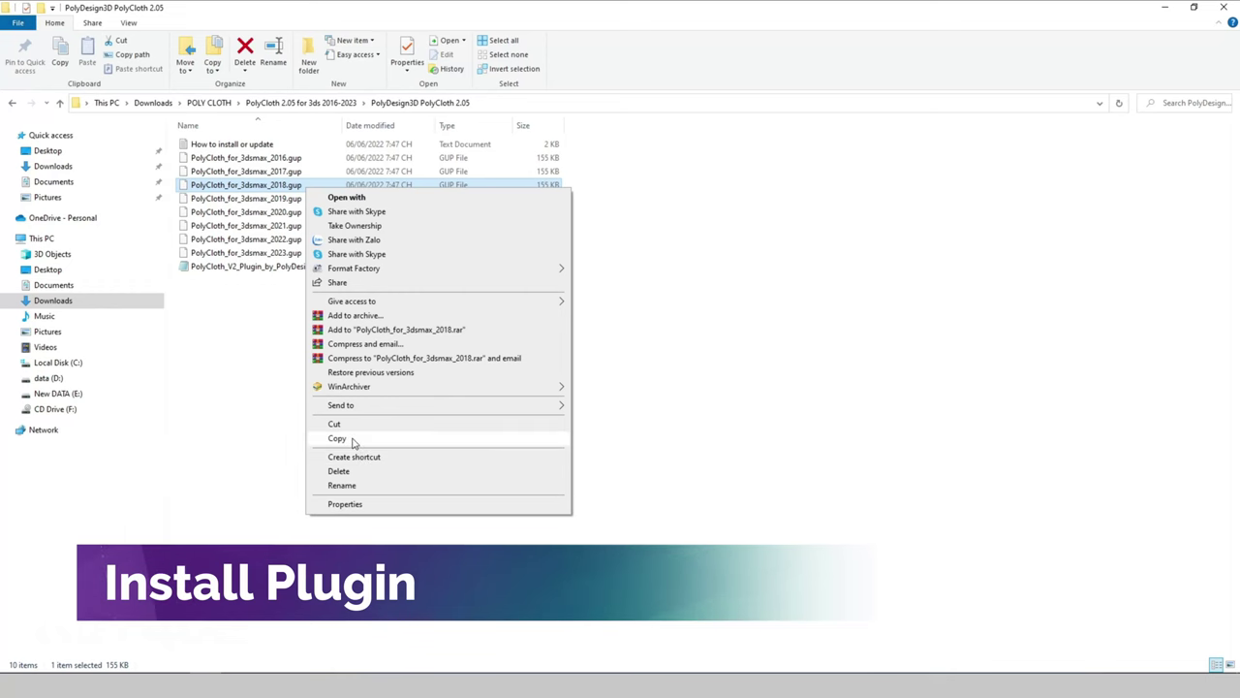
click(356, 440)
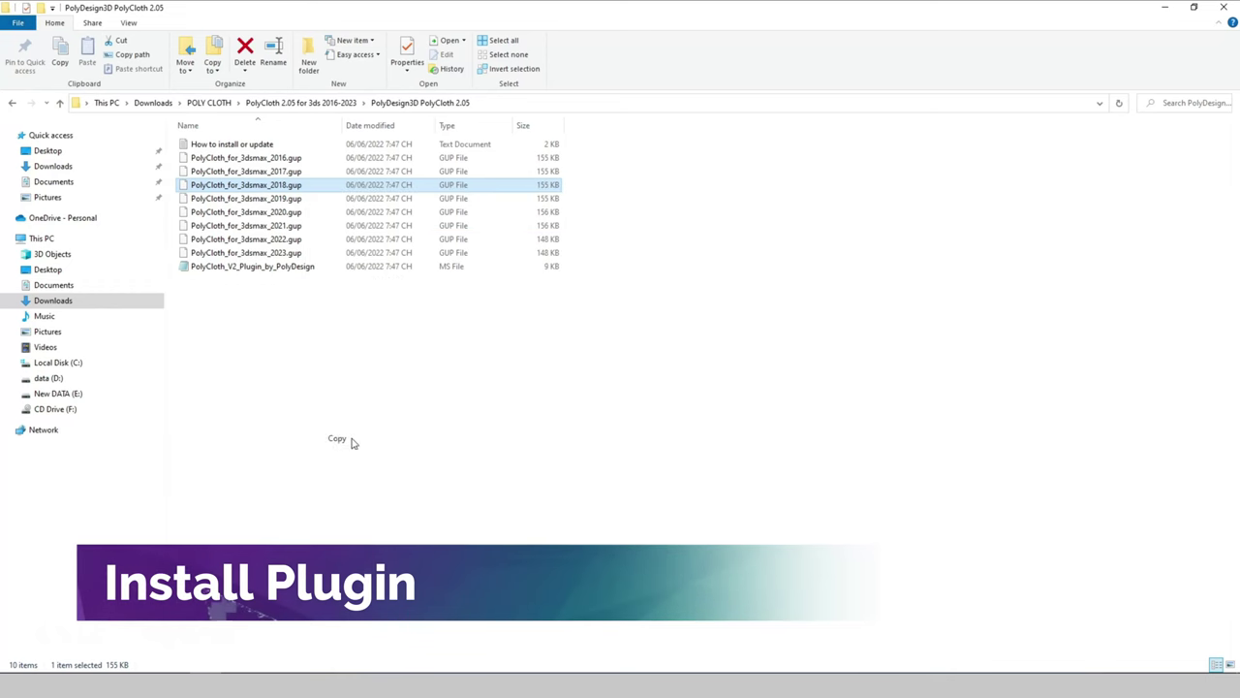
click(78, 363)
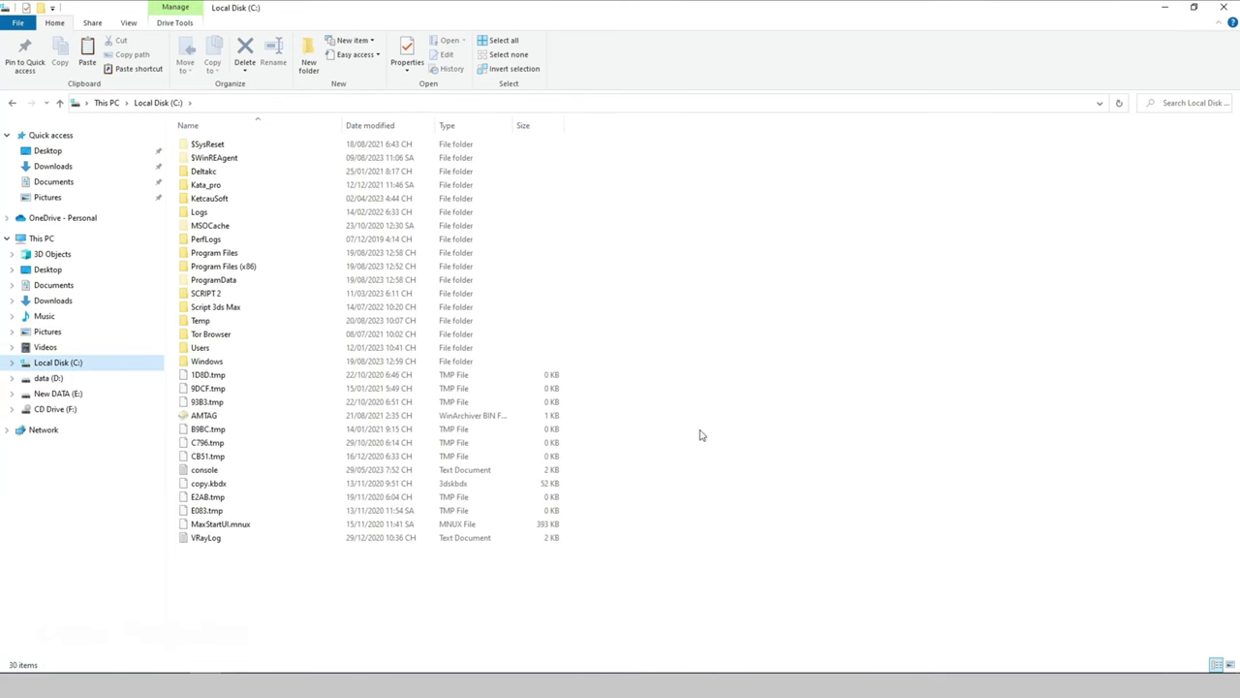
double_click(237, 254)
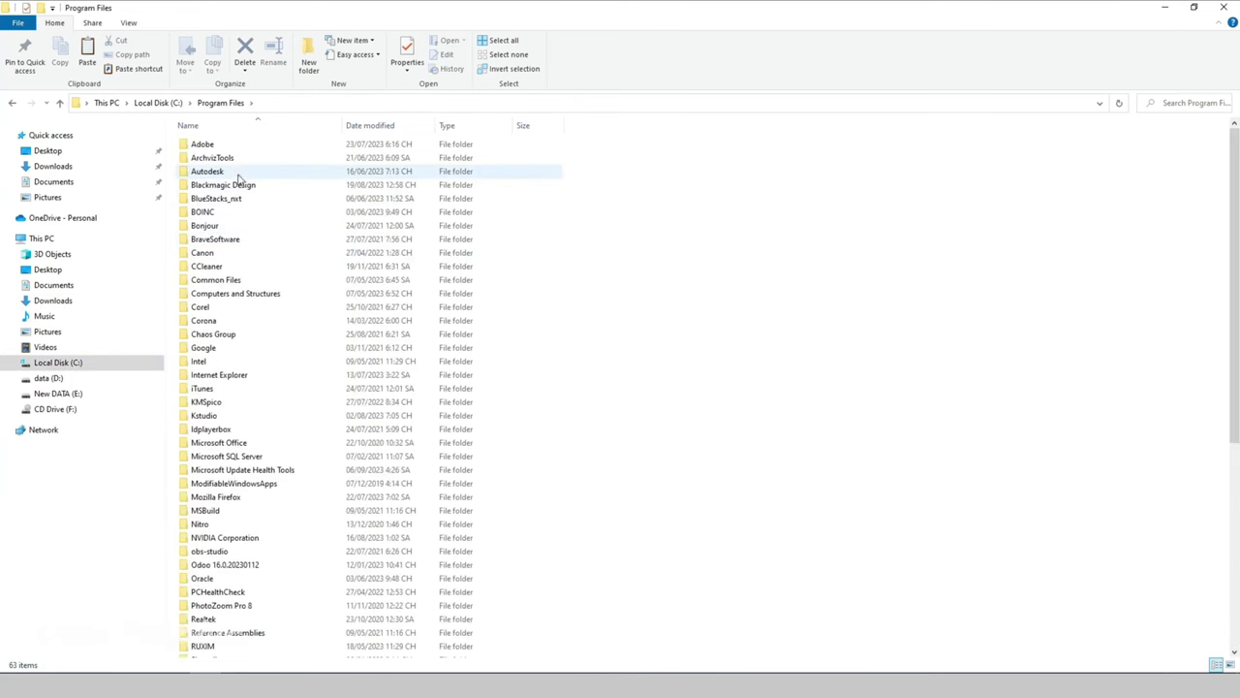
double_click(214, 172)
double_click(229, 144)
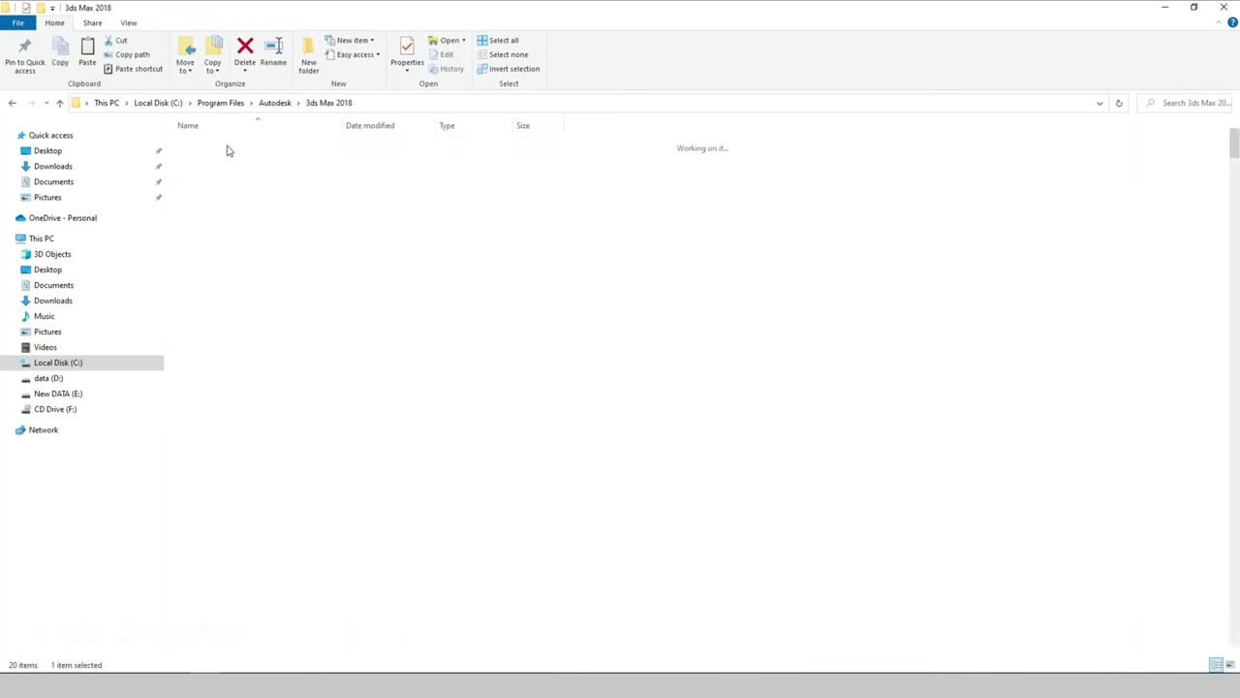
Step: Paste the plugin file into the 3ds Max 2018 Plugins folder
key(p)
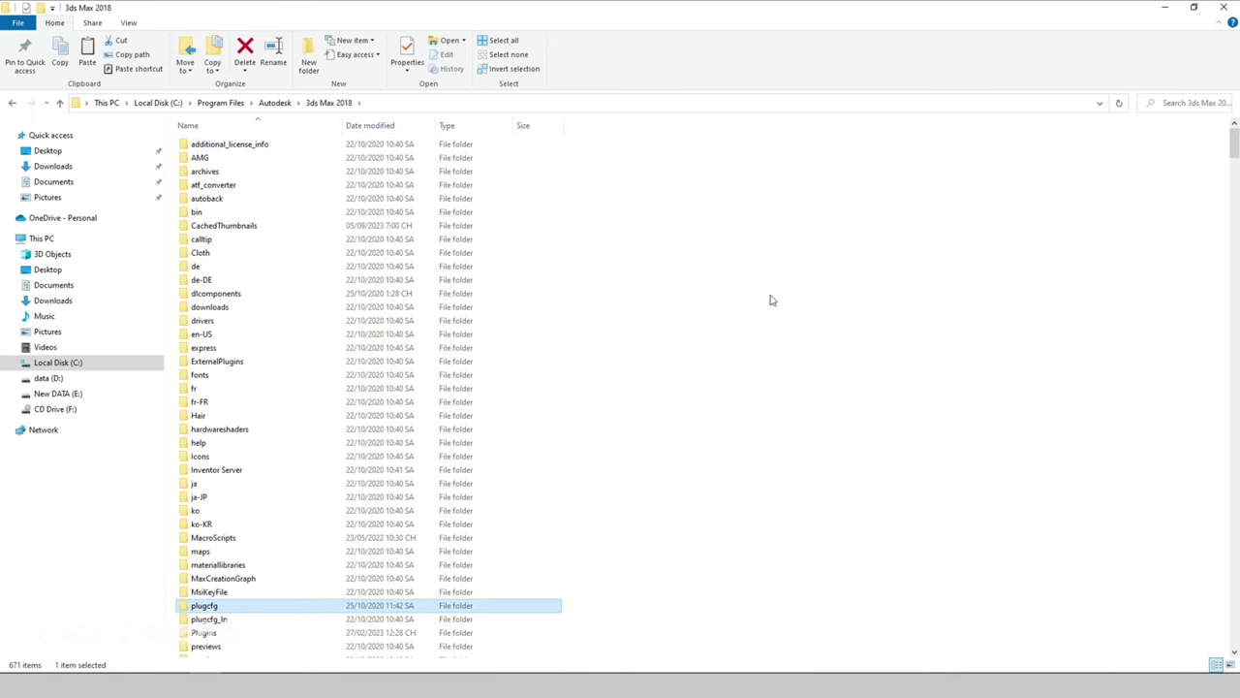
scroll(948, 383, down, 2)
scroll(948, 379, down, 5)
scroll(948, 379, down, 2)
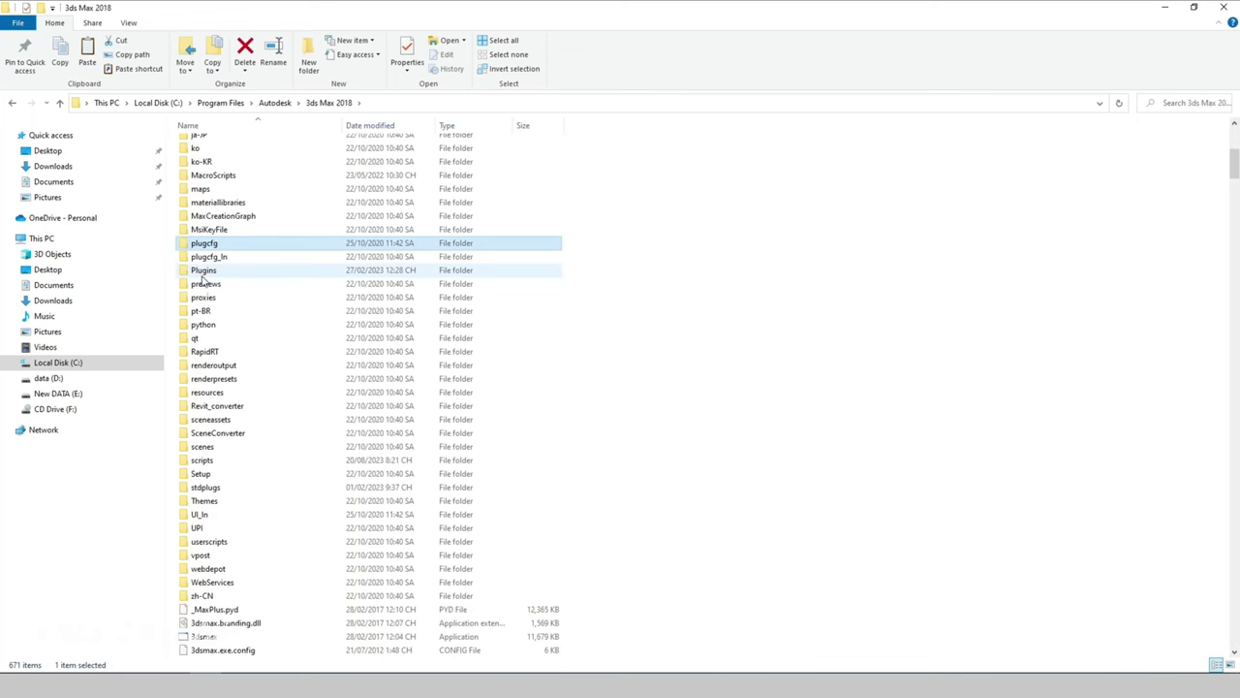
double_click(223, 270)
right_click(756, 484)
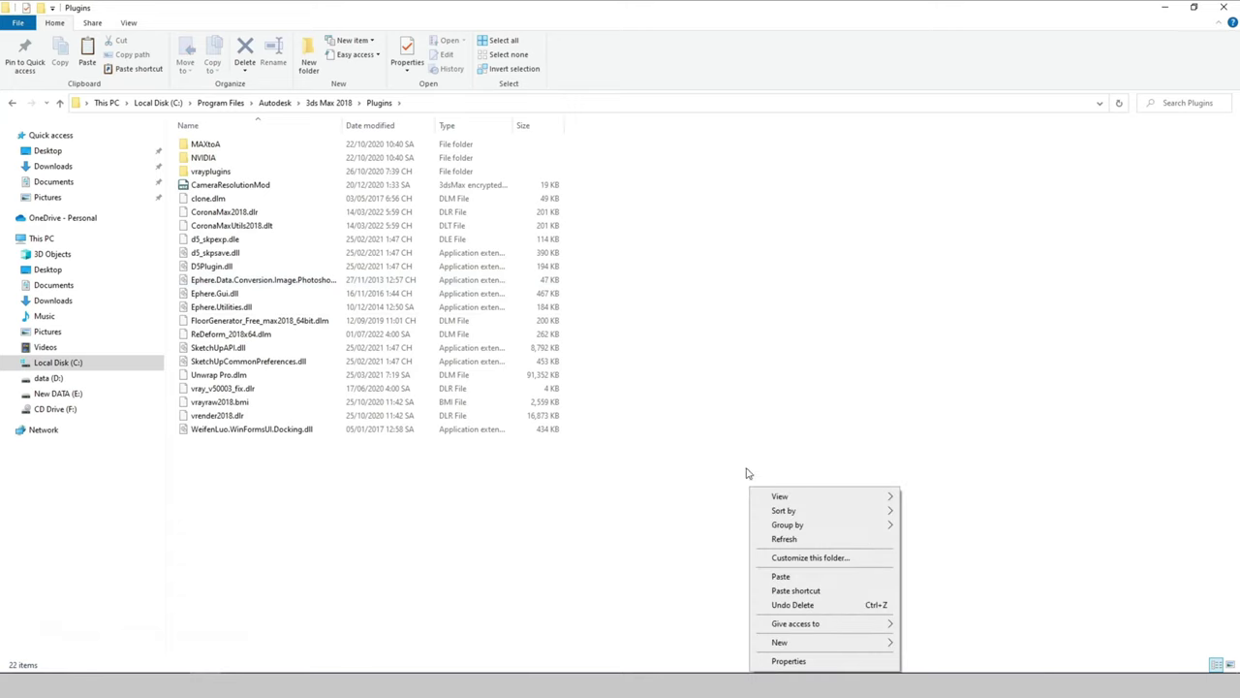
click(811, 575)
Step: Drop the PolyCloth_V2_Plugin_by_PolyDesign script into a 3ds Max viewport and confirm the success message
click(574, 571)
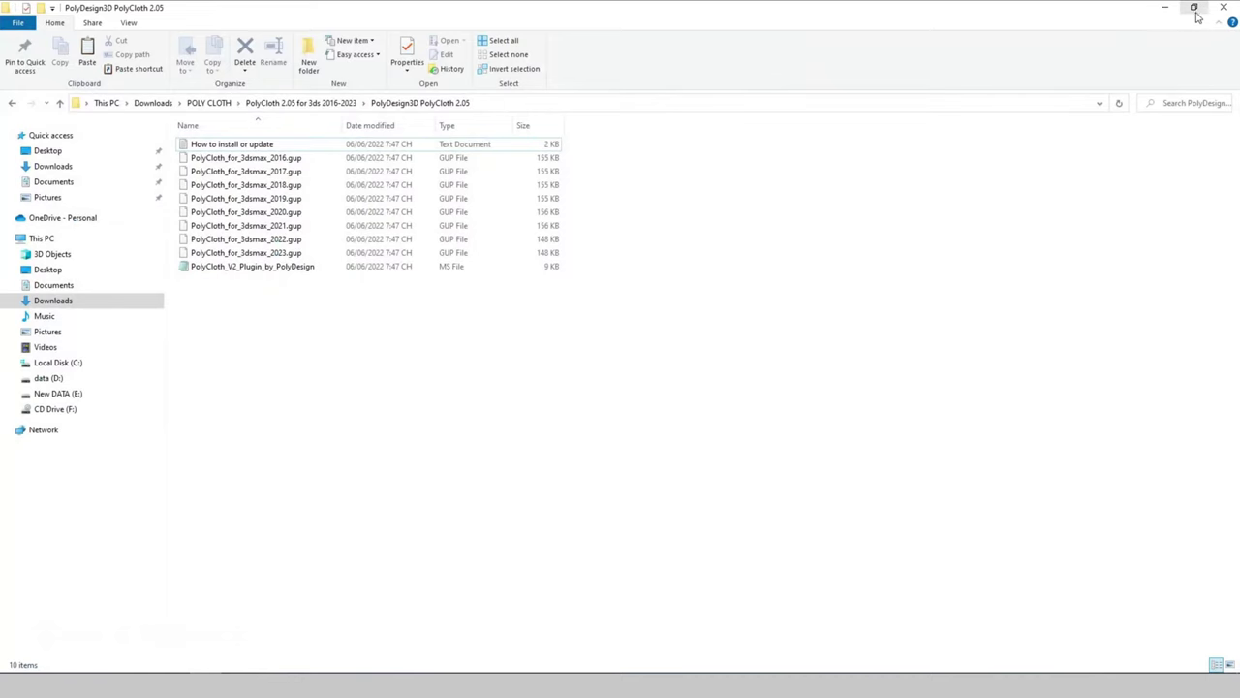
click(1194, 7)
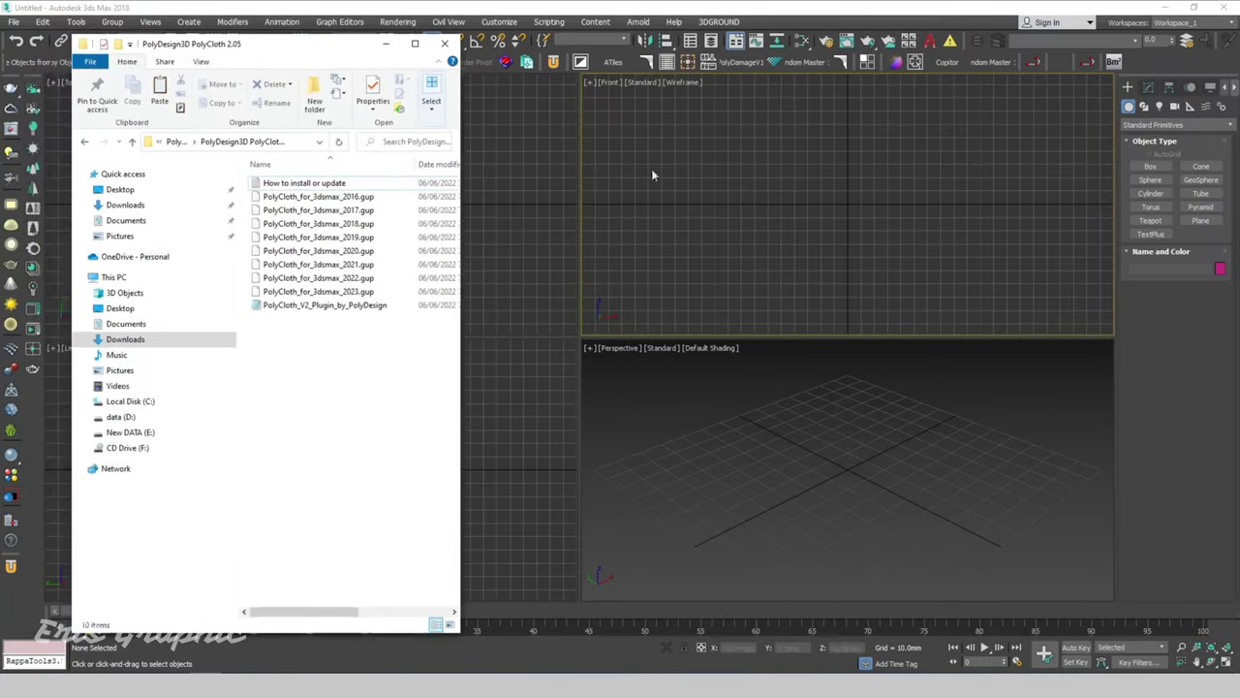
drag(325, 305, 824, 254)
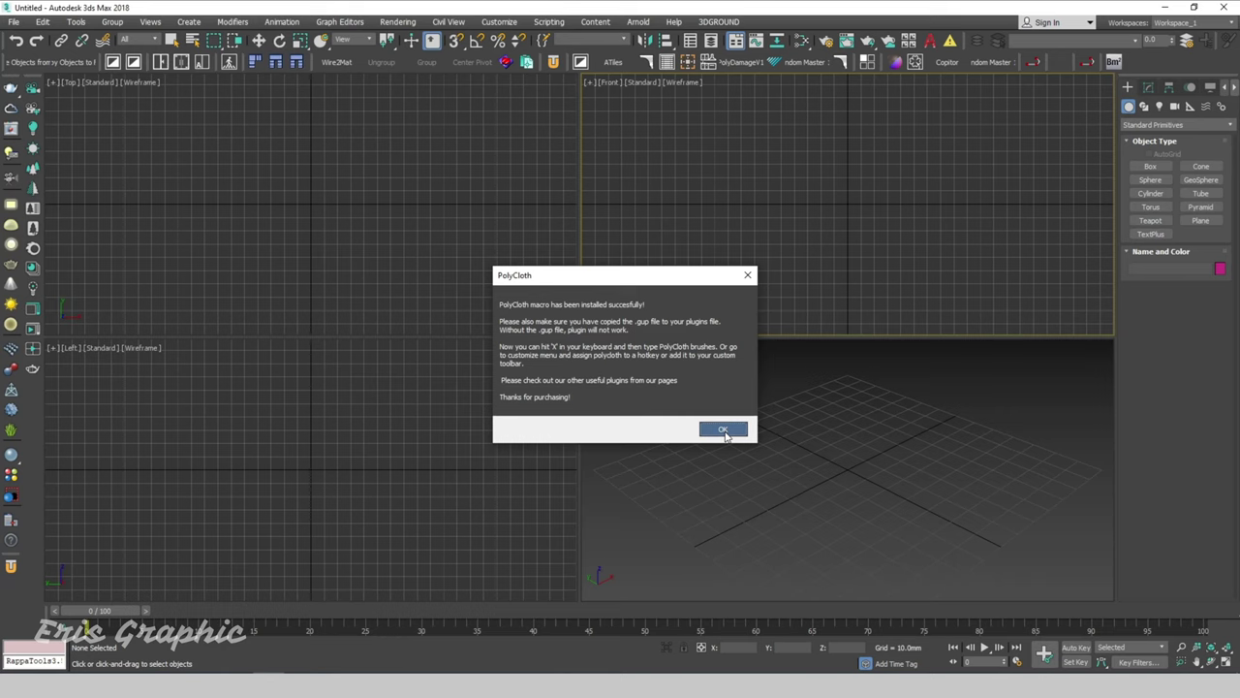
click(723, 429)
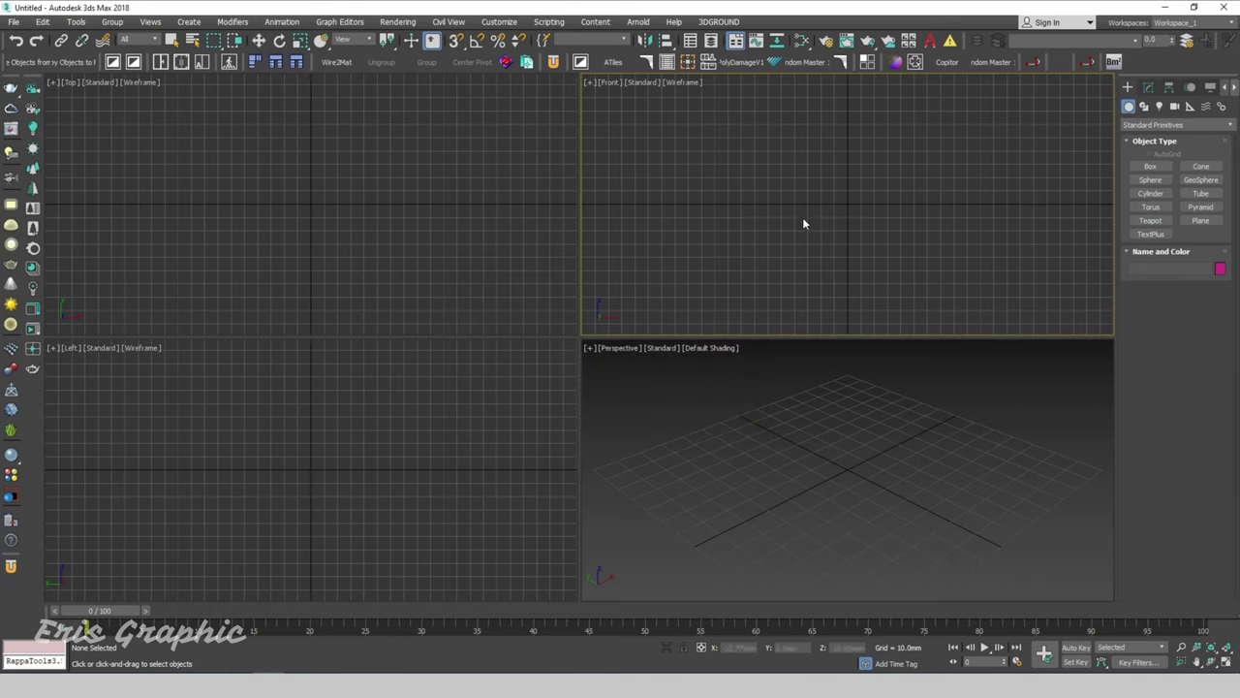
Step: Open Customize User Interface and set the Category to All Commands
click(490, 24)
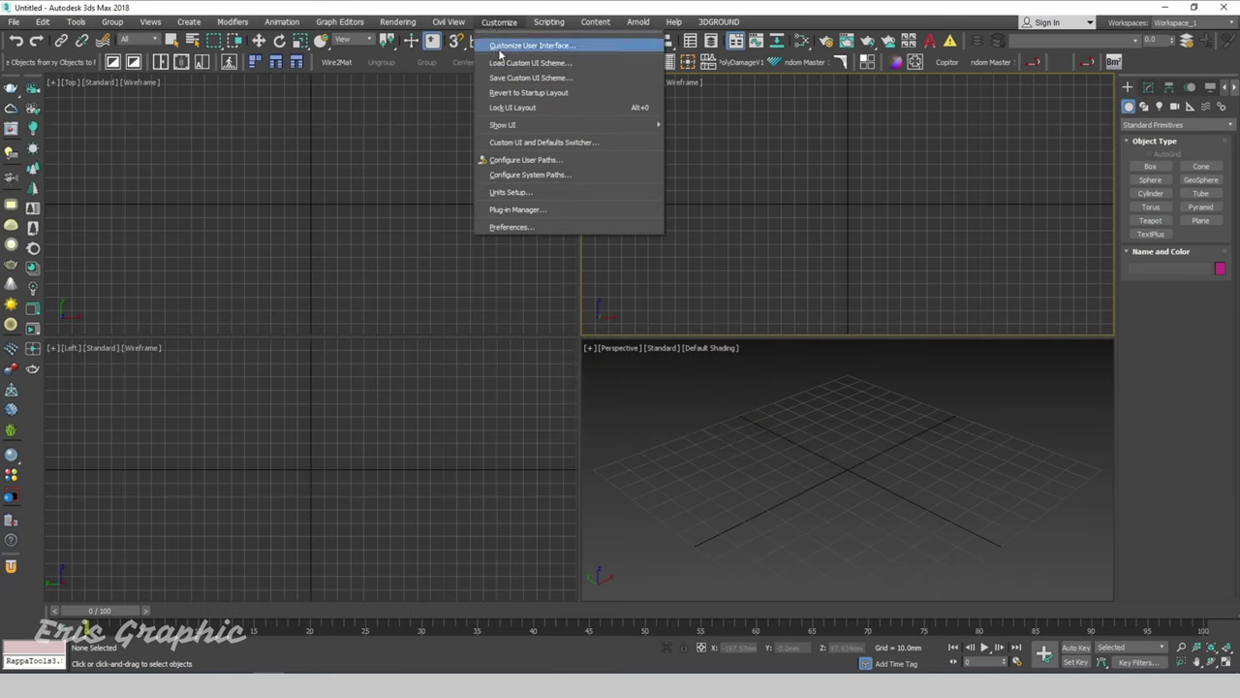
click(500, 46)
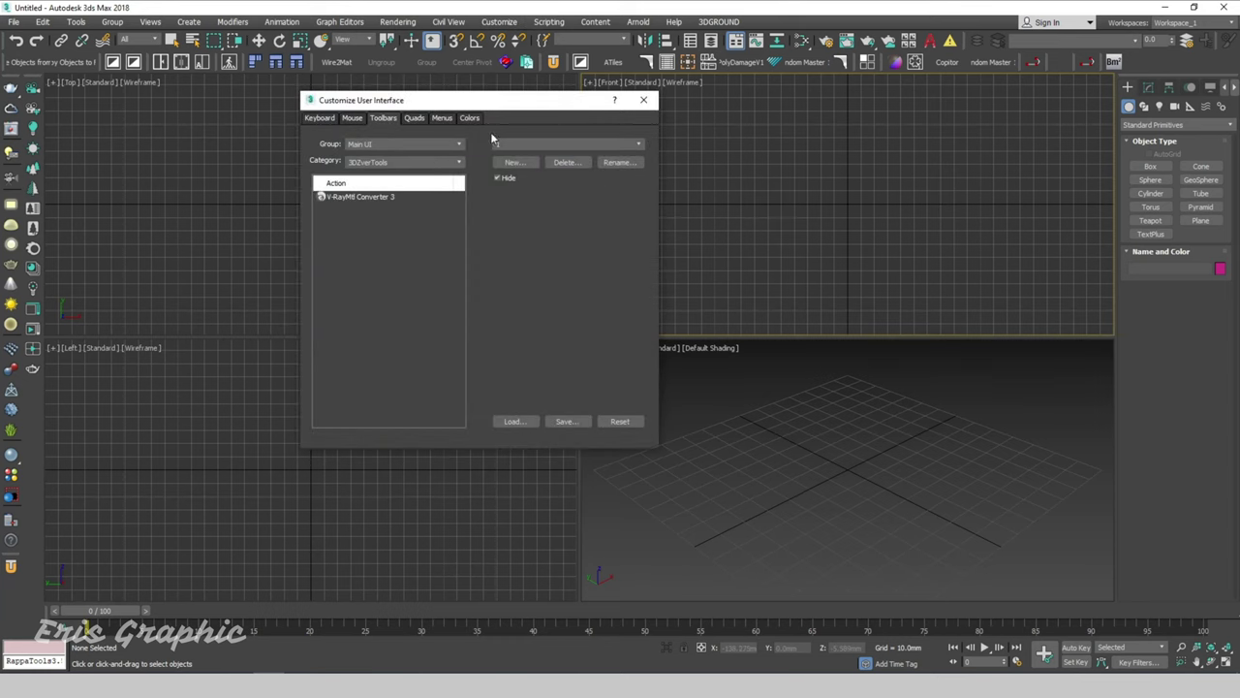
drag(485, 100, 542, 114)
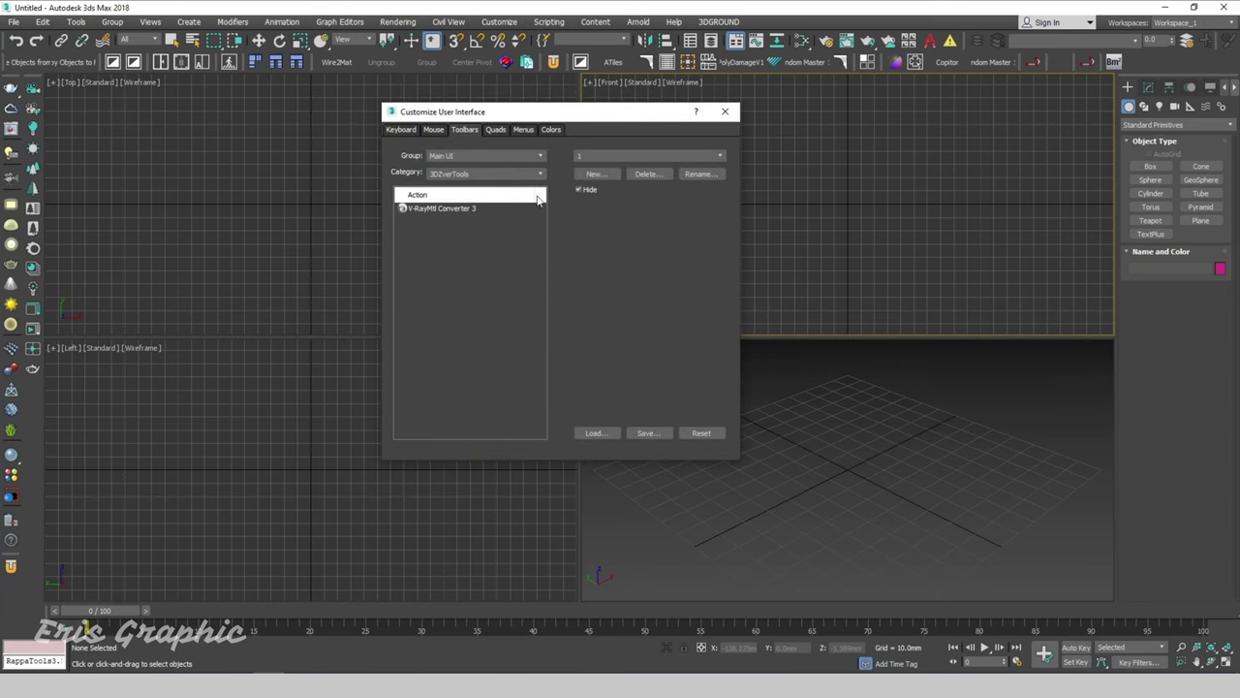
click(506, 174)
click(455, 194)
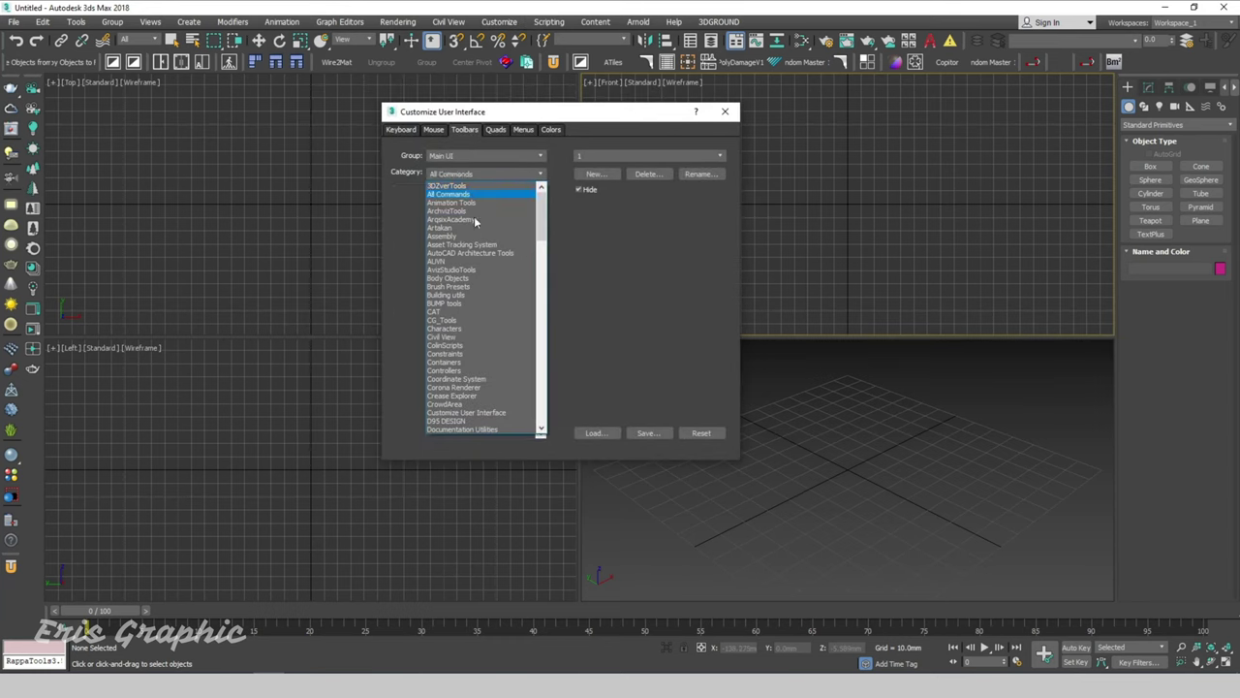
Step: Scroll the All Commands list down to the P entries
click(425, 253)
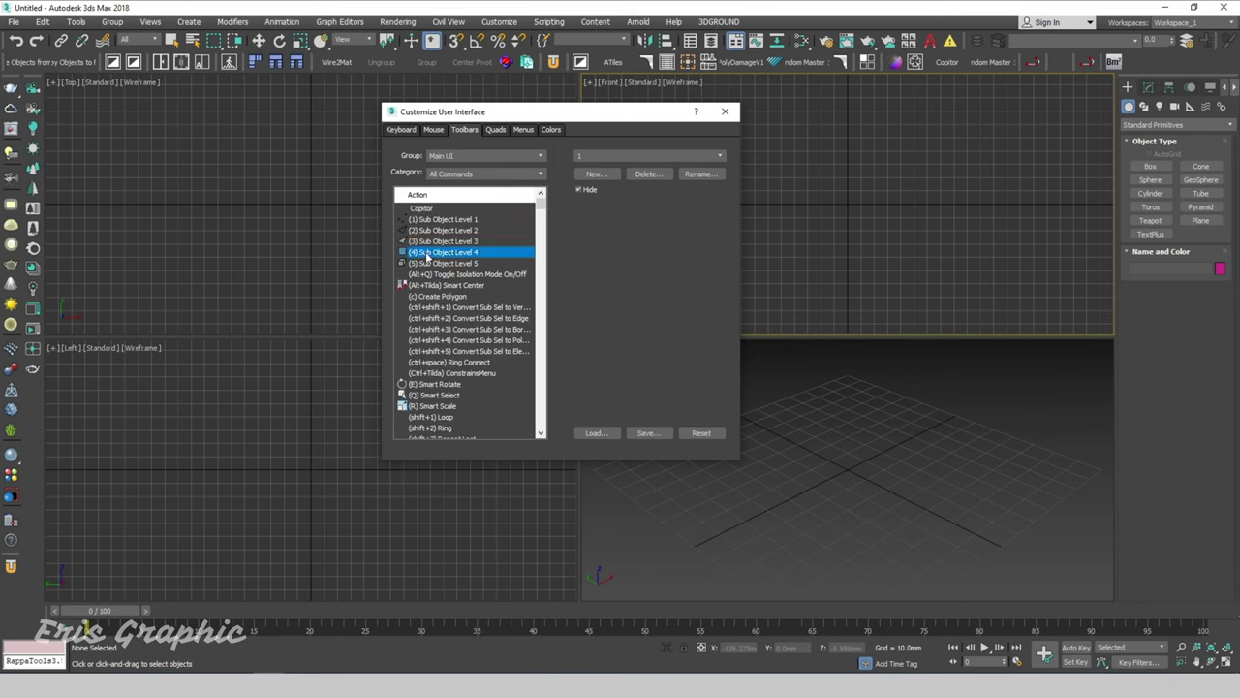
key(p)
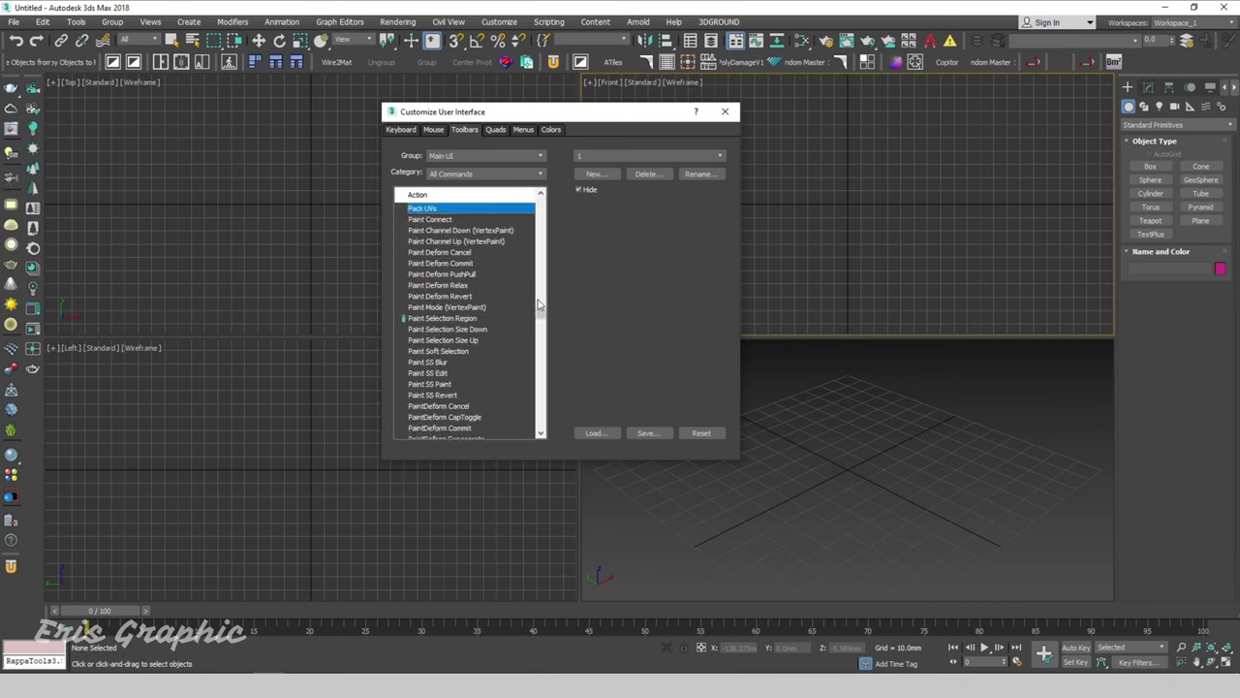
scroll(486, 310, down, 5)
scroll(487, 310, down, 5)
scroll(487, 310, down, 5)
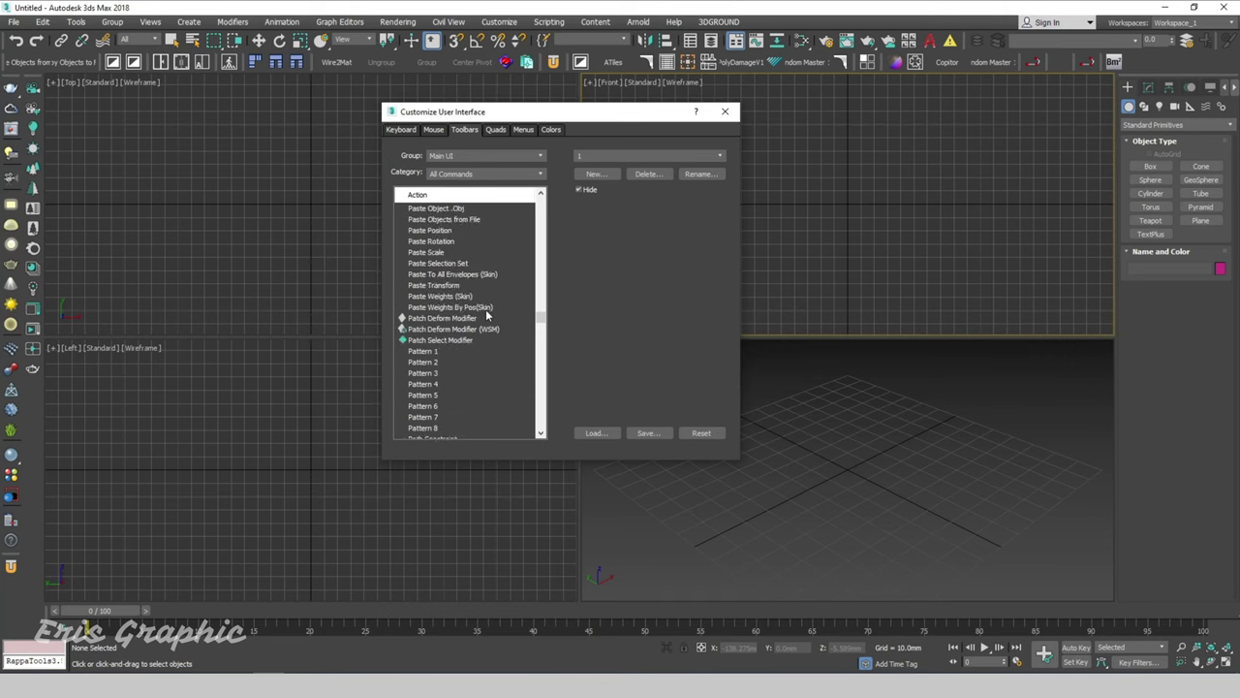
scroll(486, 311, down, 5)
scroll(486, 311, down, 5)
scroll(486, 311, down, 5)
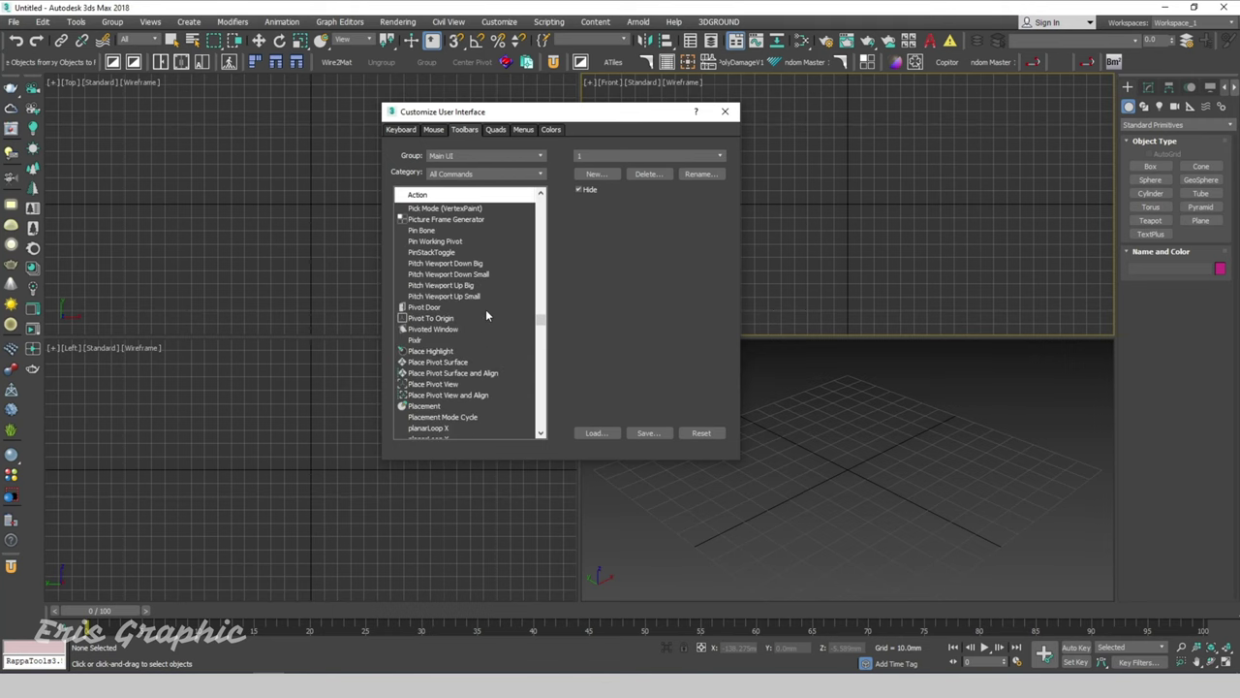
scroll(486, 315, down, 2)
scroll(488, 312, down, 3)
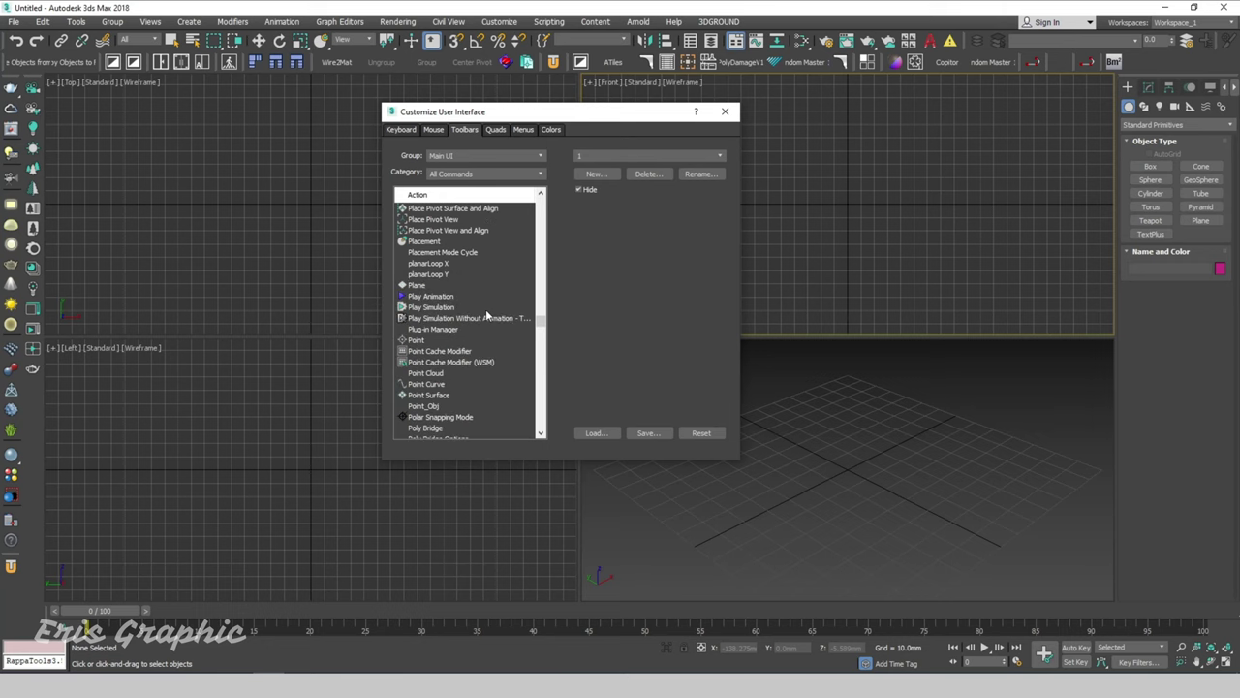
scroll(486, 310, down, 1)
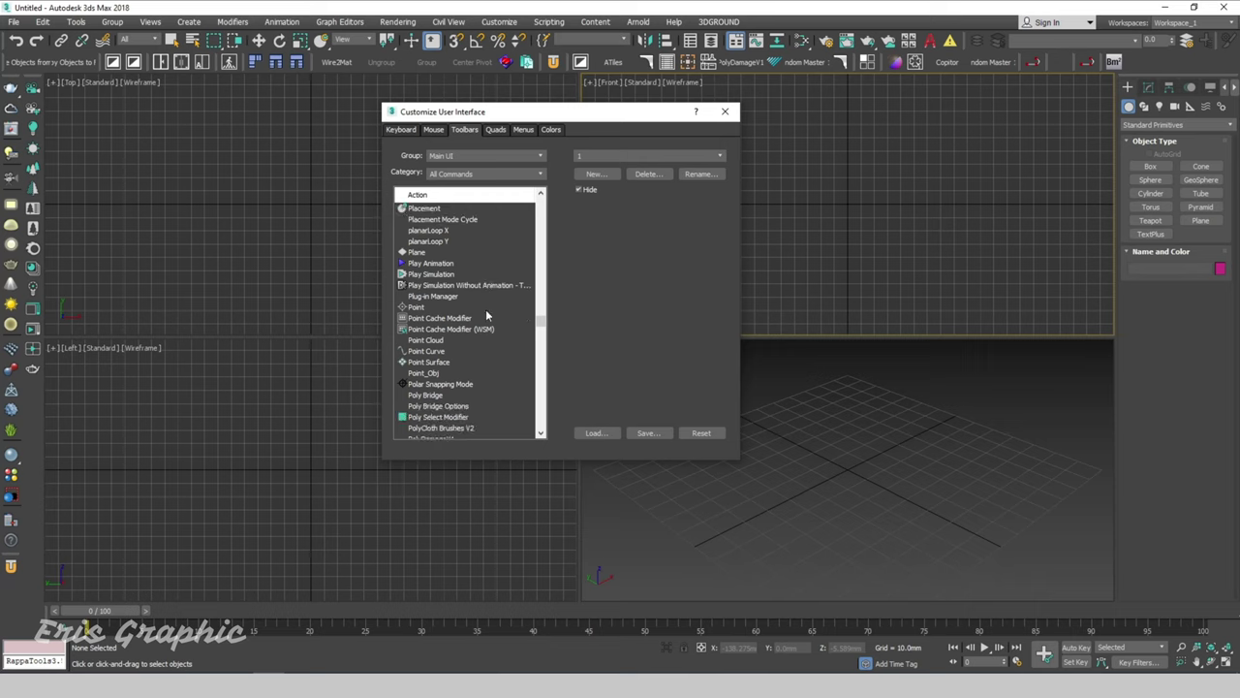
Step: Drag PolyCloth Brushes V2 onto the toolbar beside PolyDamageV1 and close the dialog
click(479, 428)
scroll(485, 271, down, 2)
scroll(485, 272, down, 1)
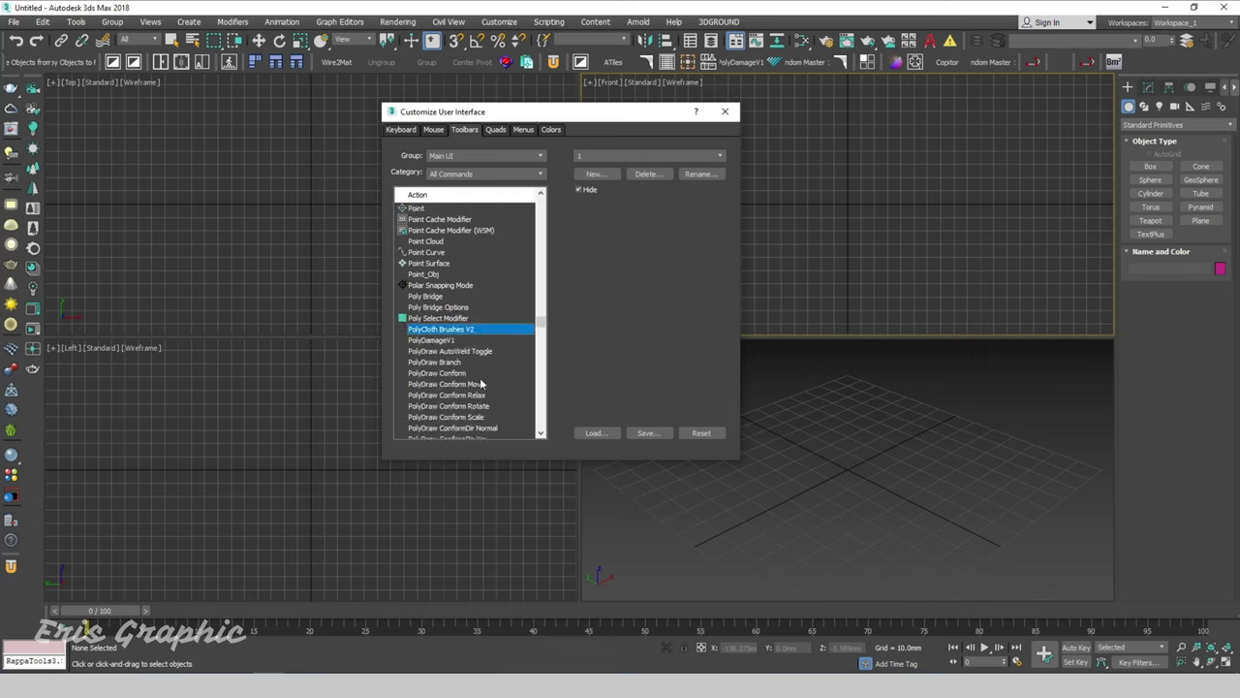
drag(572, 118, 360, 126)
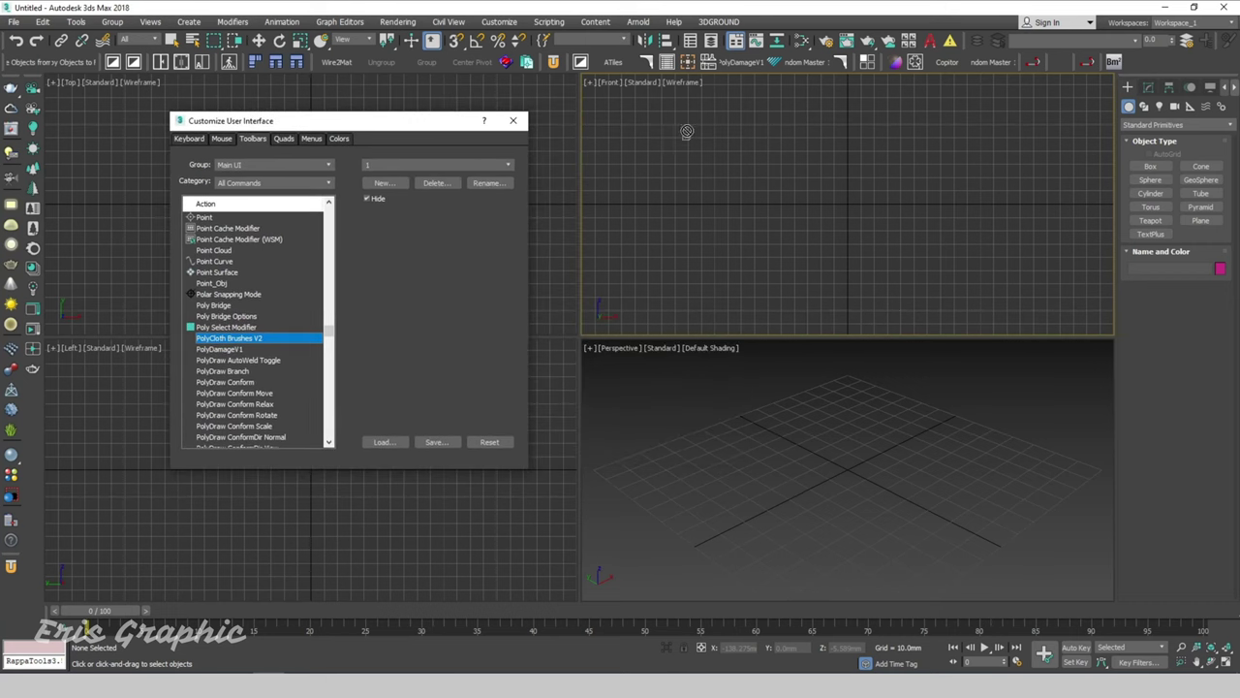
drag(770, 66, 773, 64)
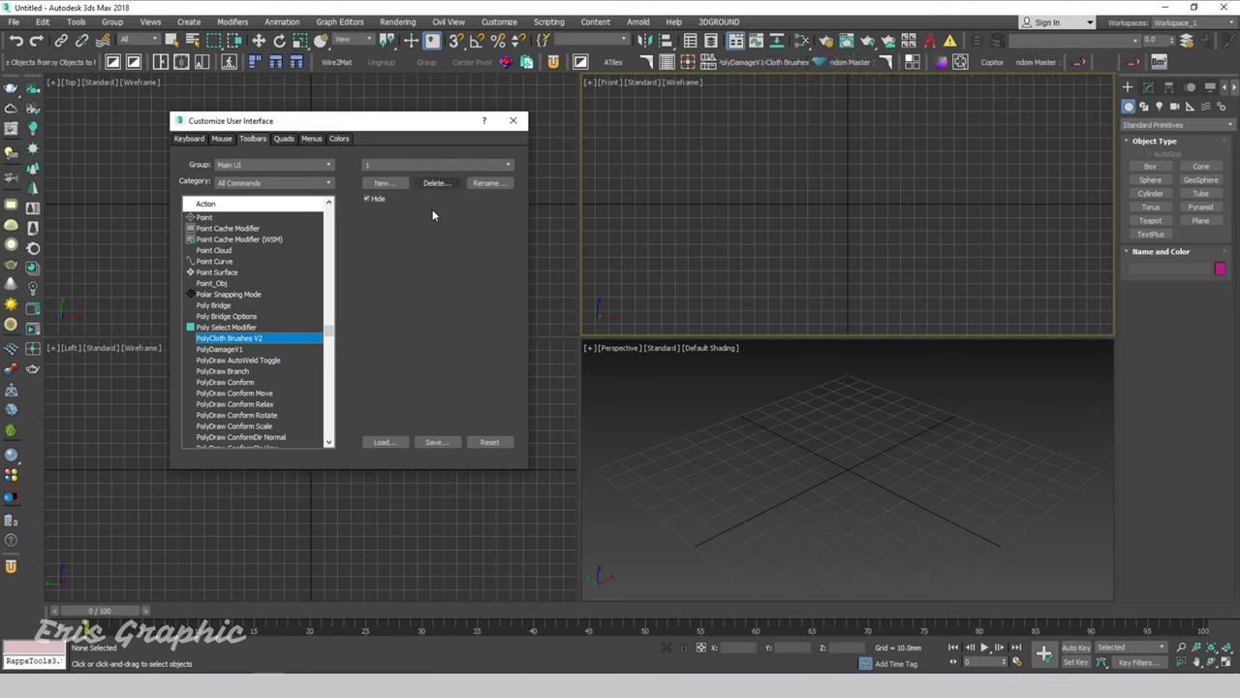
click(513, 120)
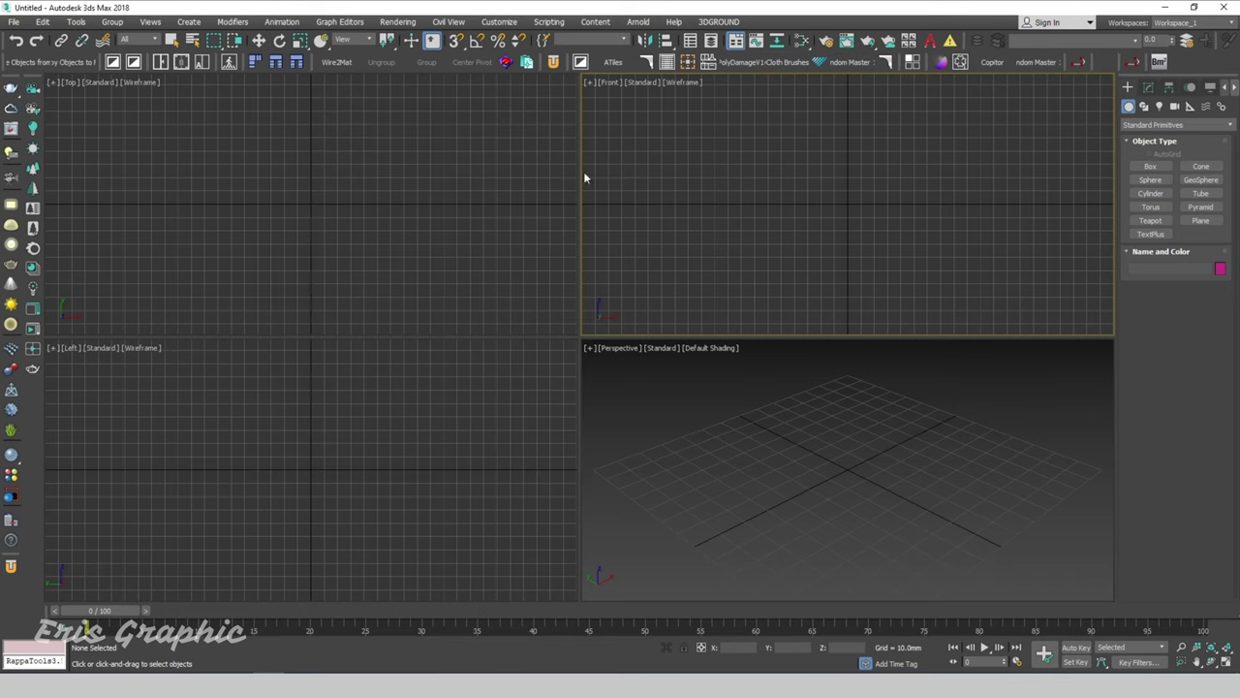
Step: Launch PolyCloth V2 from the new toolbar button and move its panel to the right
click(776, 62)
drag(628, 131, 946, 135)
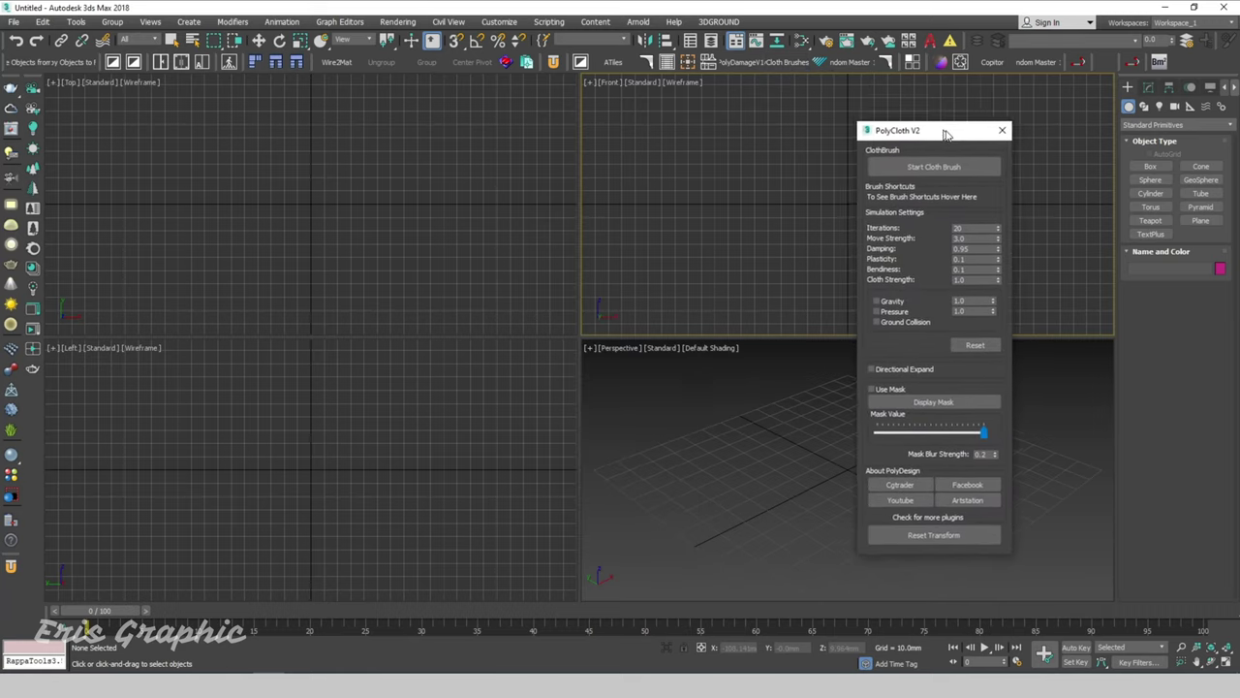